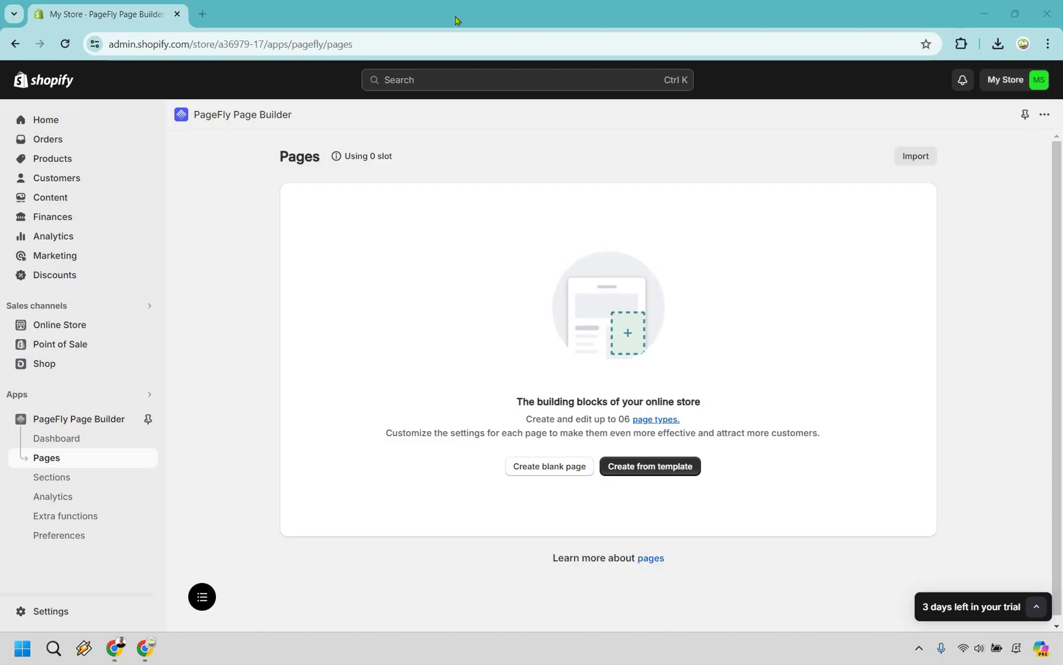
Open the Shopify App Store from the store's recommended apps.
click(30, 401)
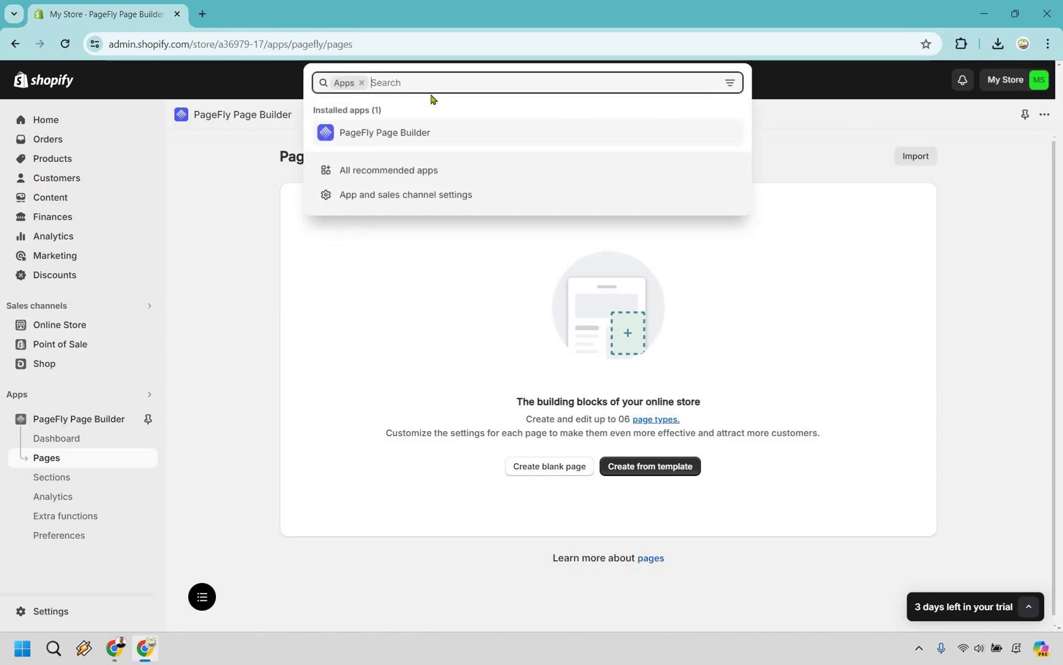
click(403, 176)
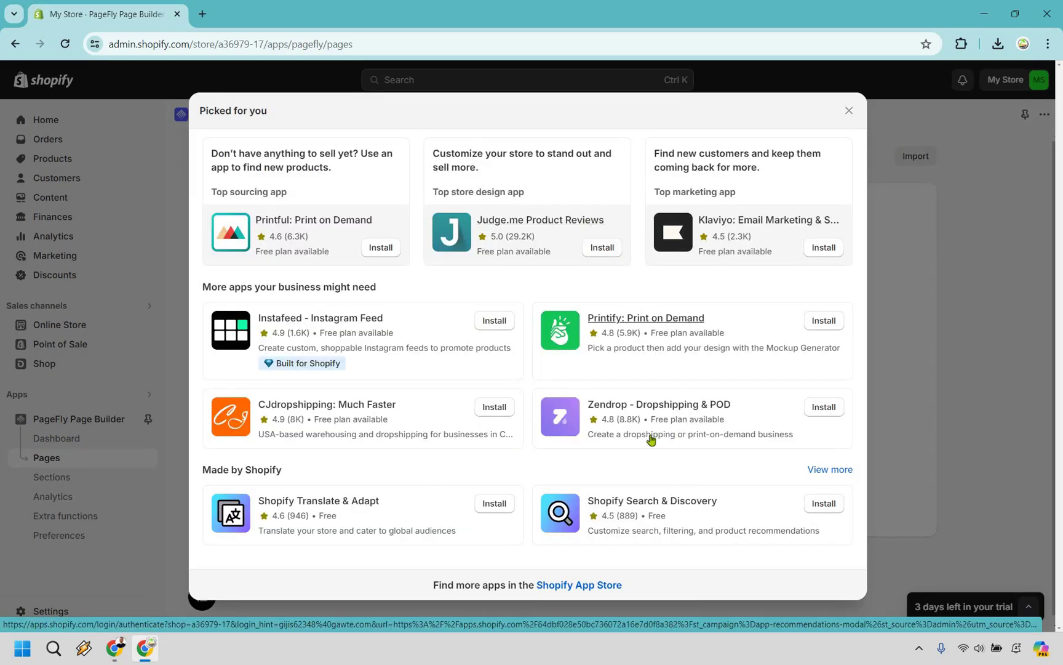
click(579, 585)
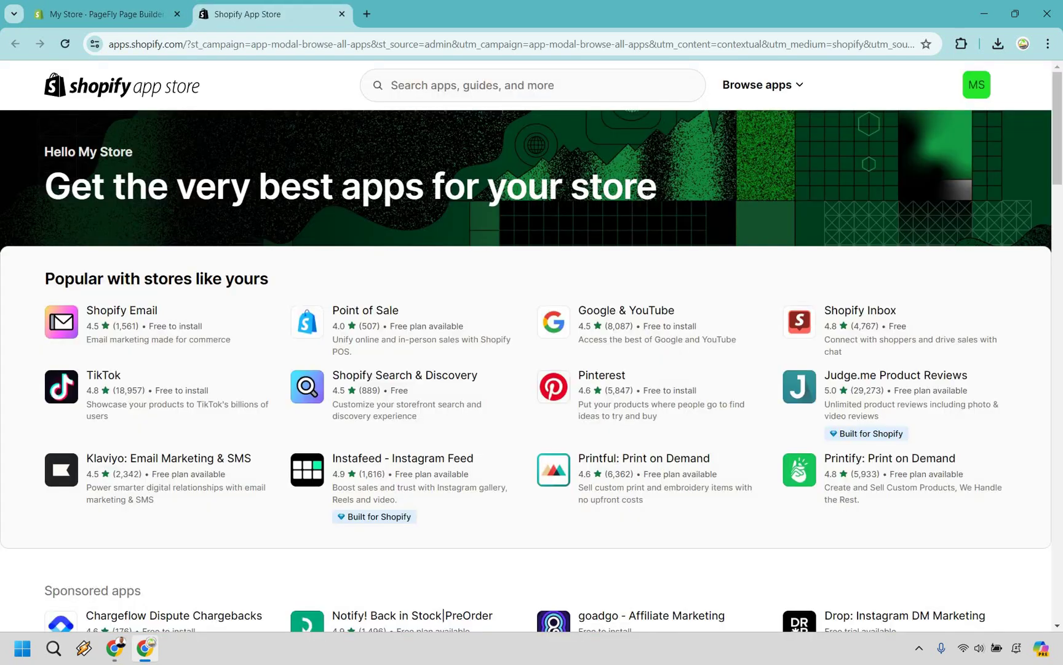
Search the App Store for pagefly and open the PageFly Landing Page Builder listing.
click(486, 85)
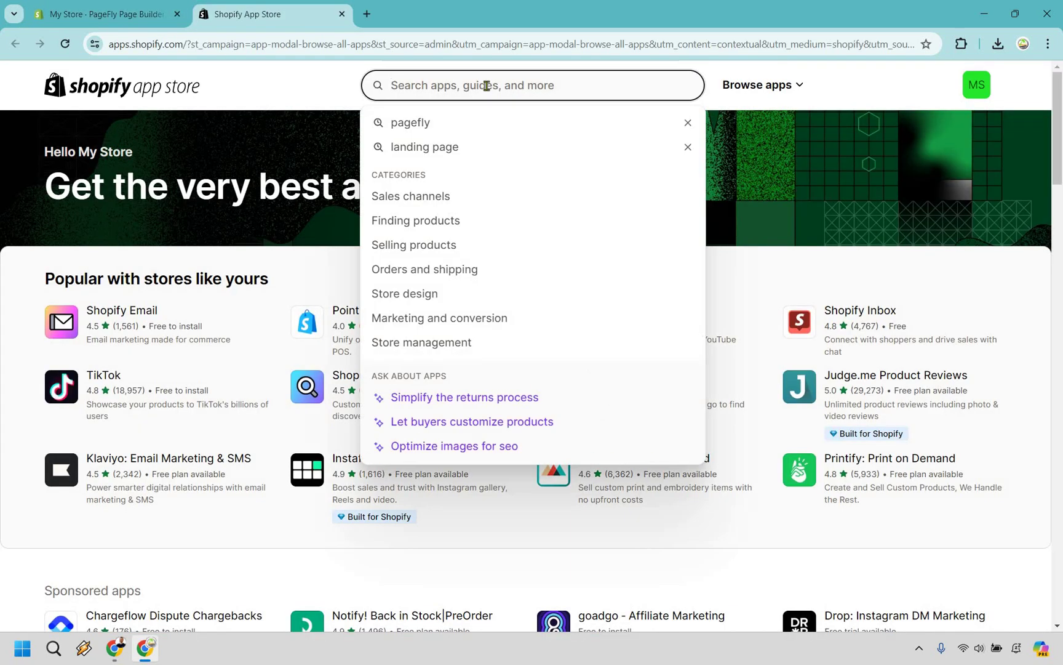
click(462, 129)
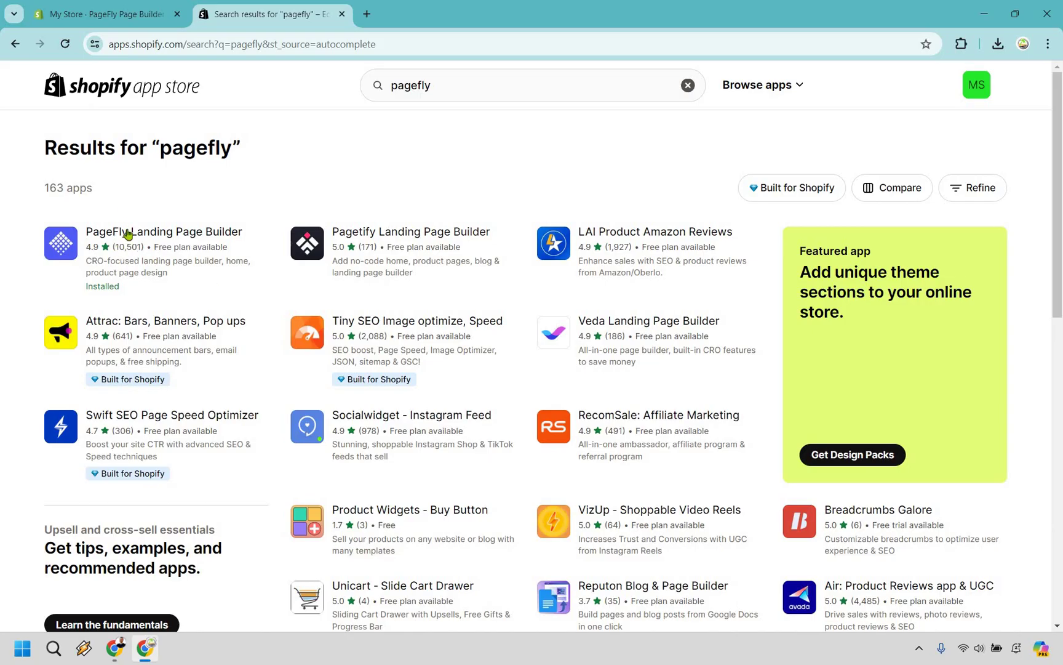
click(137, 239)
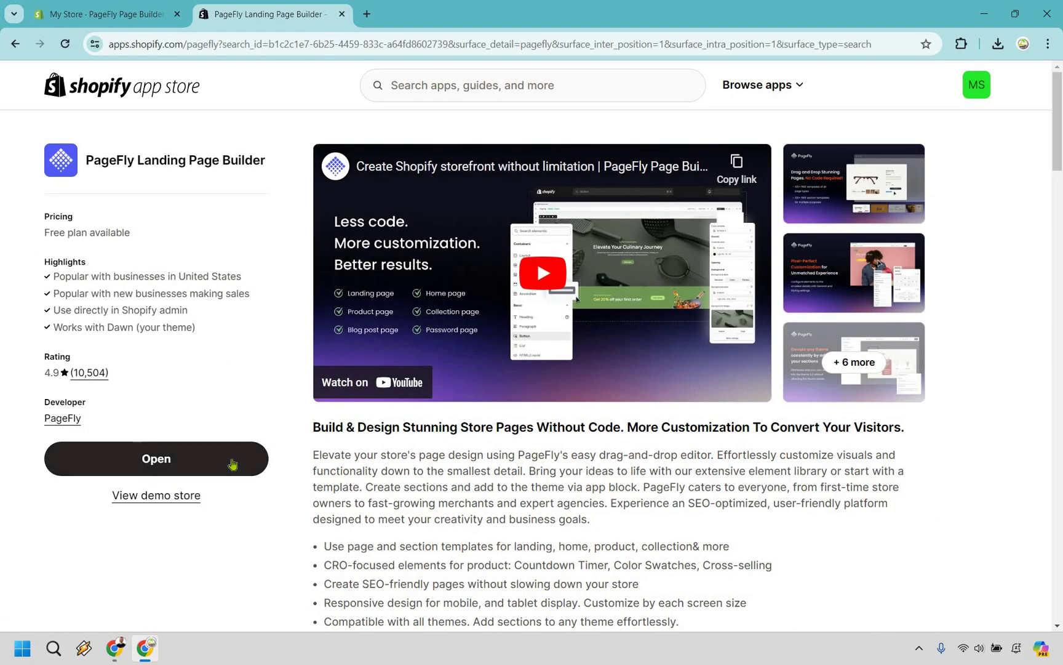
Return to PageFly in the store admin and start creating a Regular page from a template.
click(71, 18)
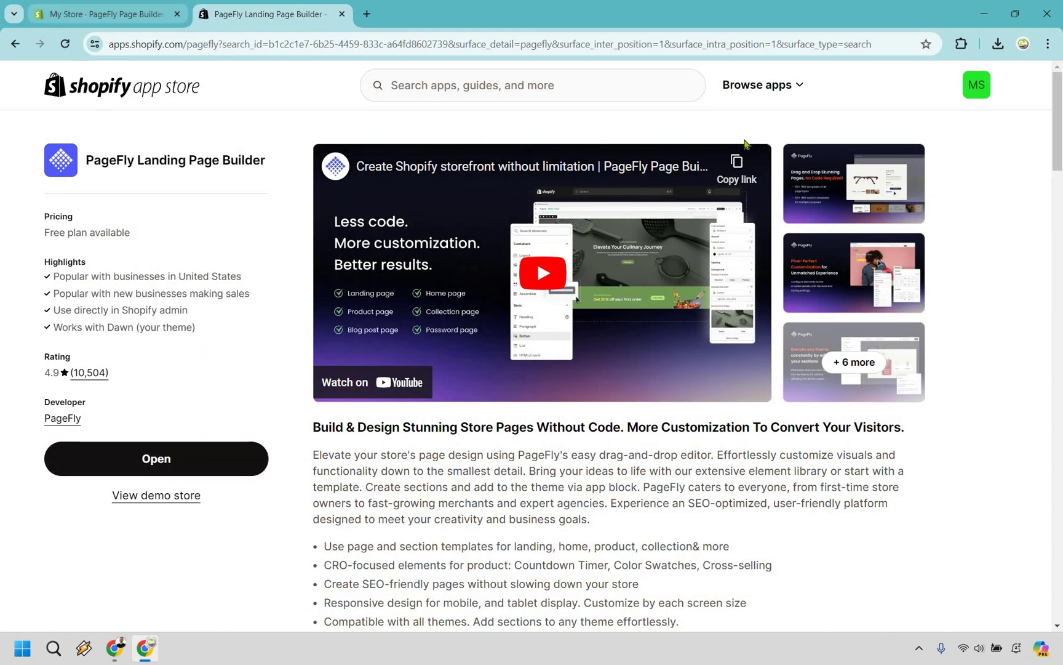
click(850, 110)
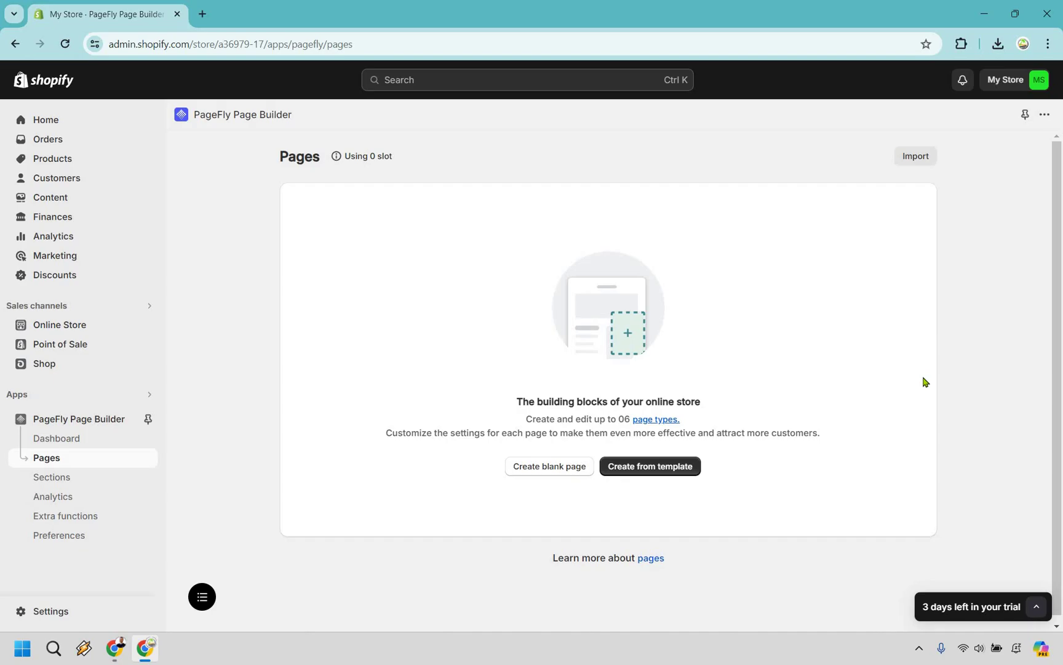
click(684, 472)
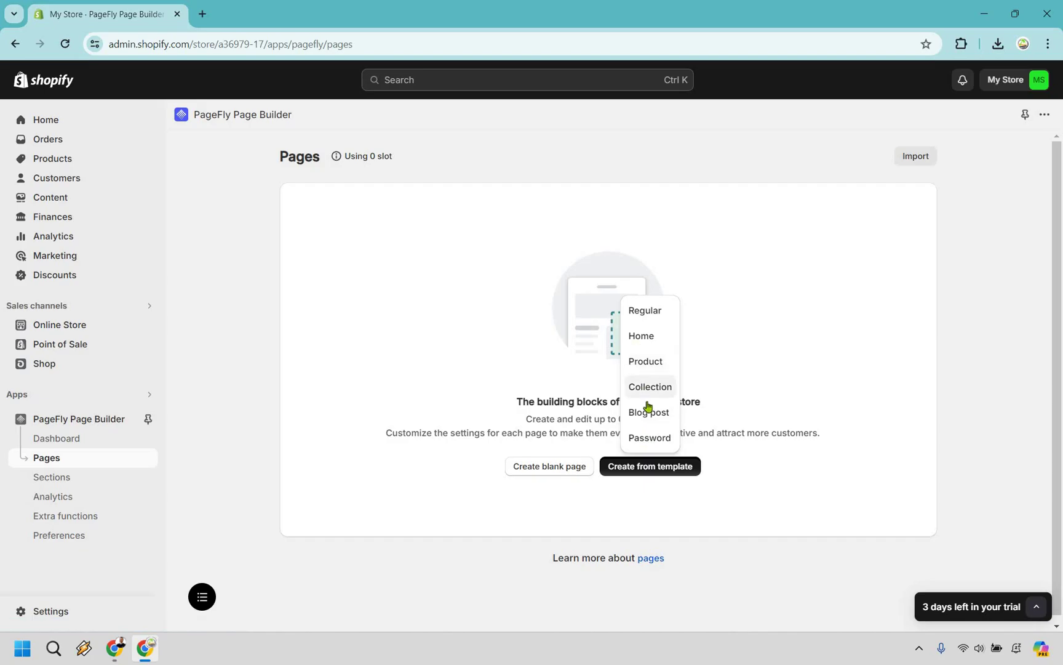
click(643, 319)
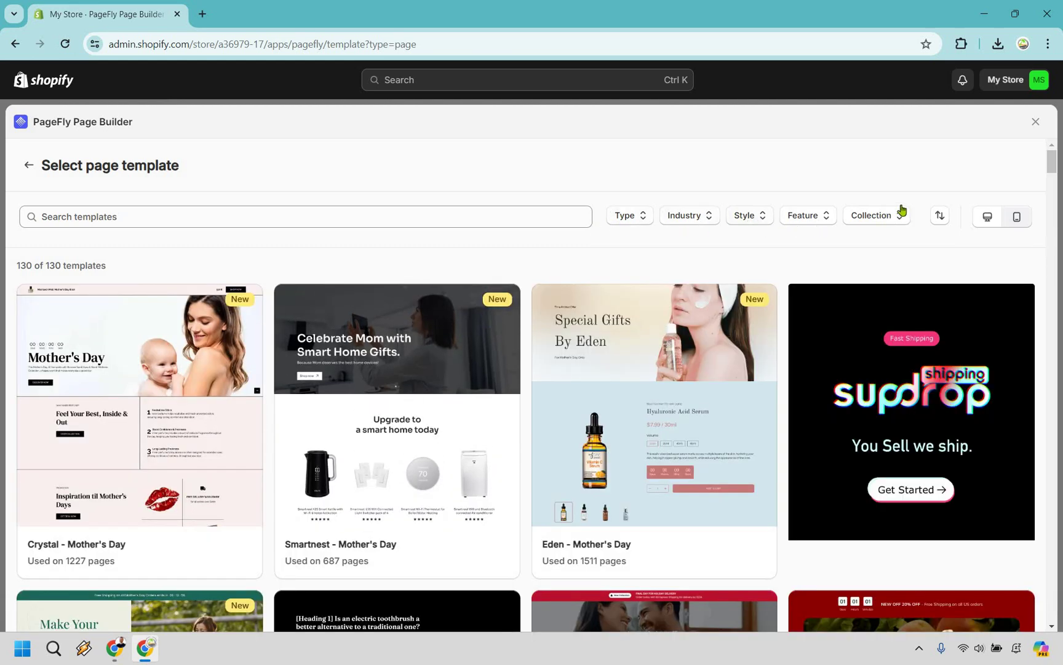
Filter the page templates to the Landing page type.
click(634, 219)
key(space)
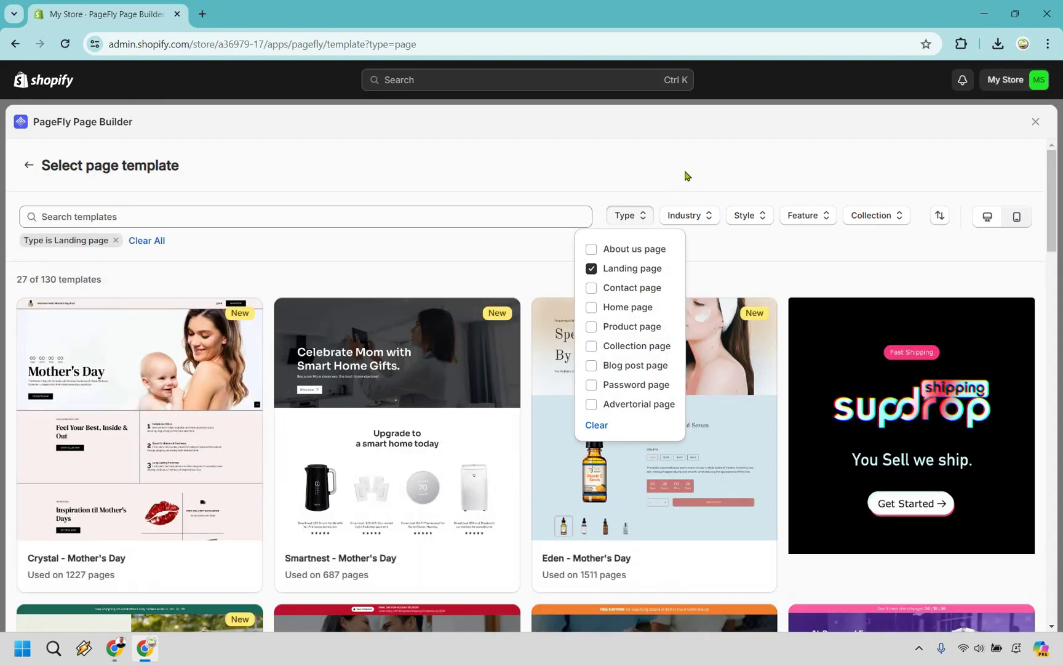
key(Escape)
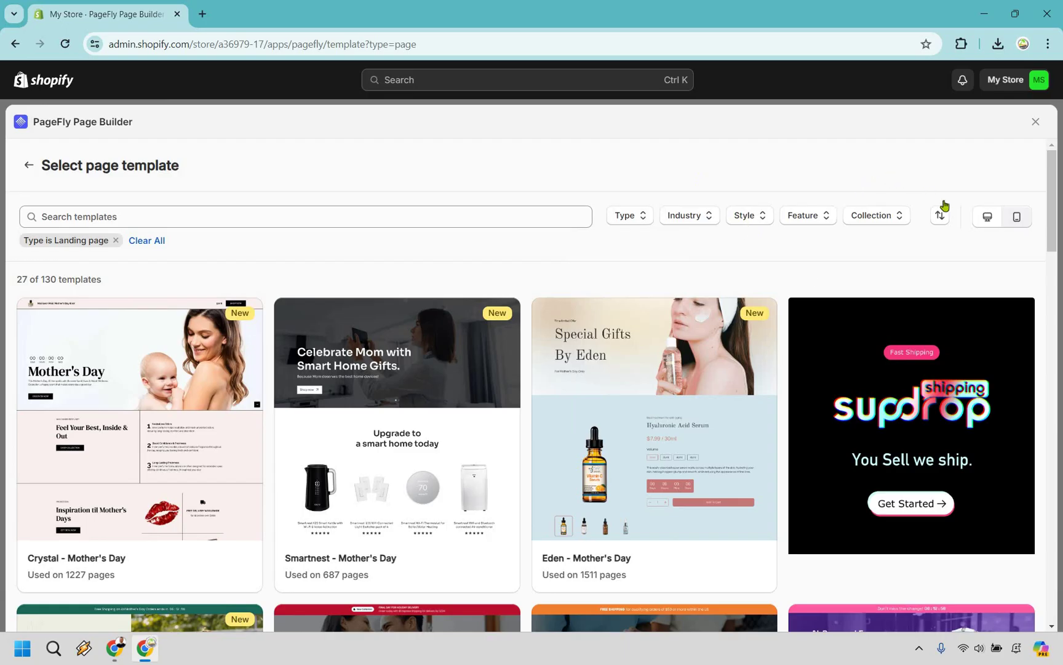
Browse the landing page templates and select the Denka template for the new page.
scroll(1040, 258, down, 10)
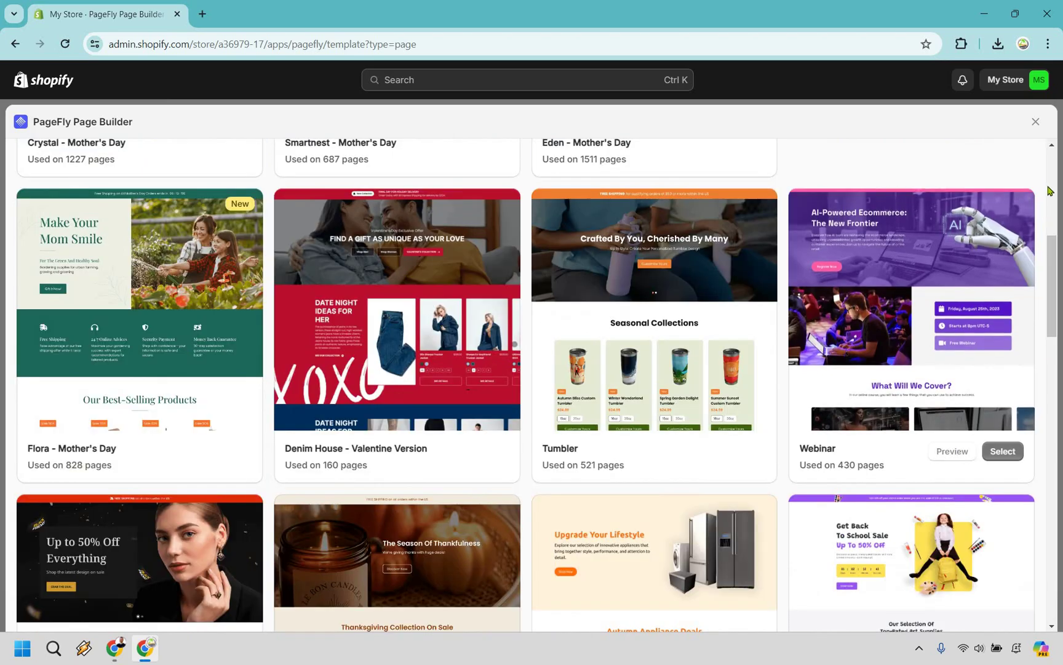
scroll(1025, 185, down, 5)
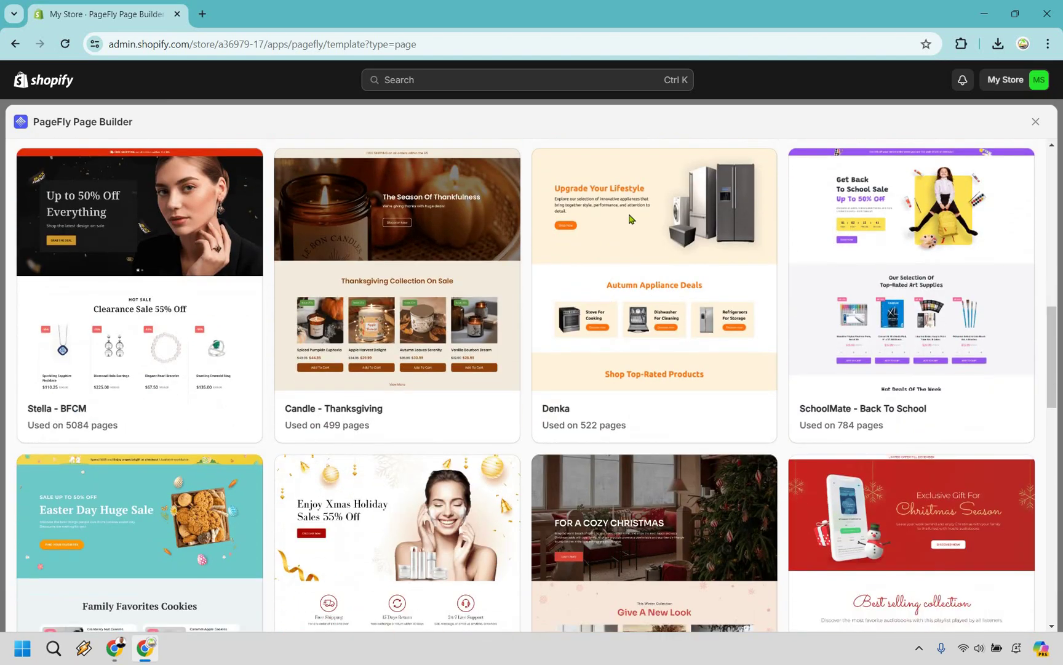
mouse_move(656, 279)
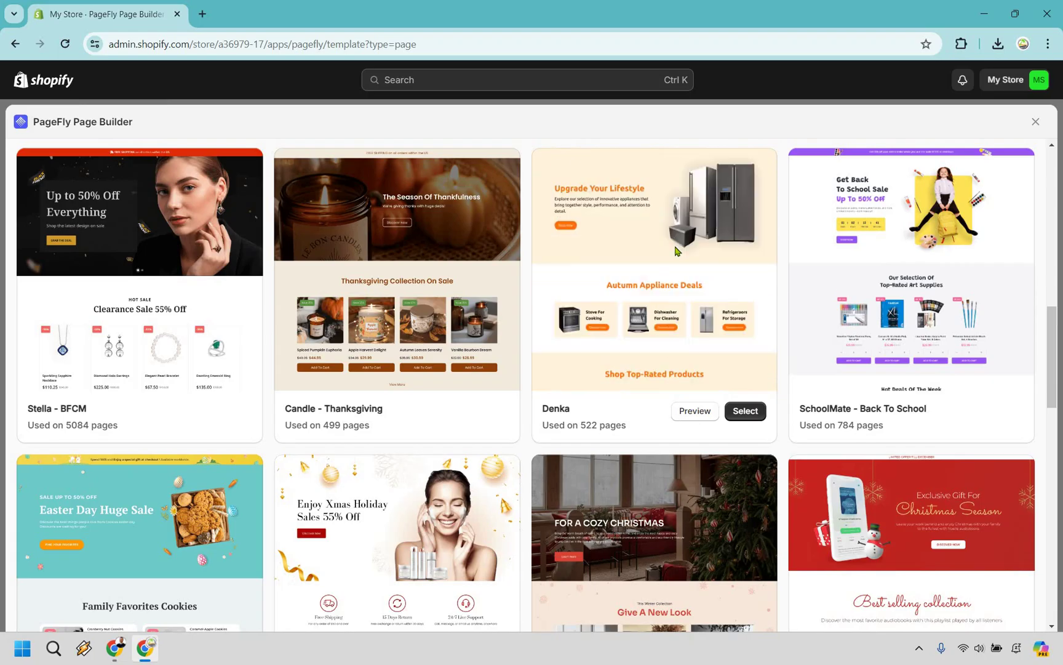
scroll(673, 232, down, 9)
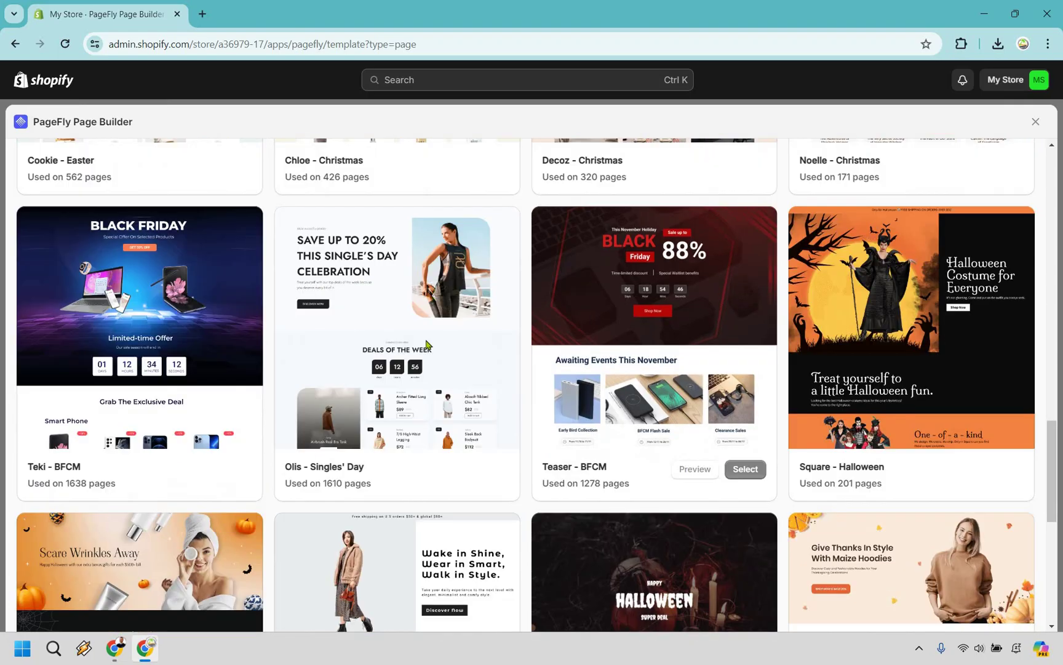
mouse_move(425, 342)
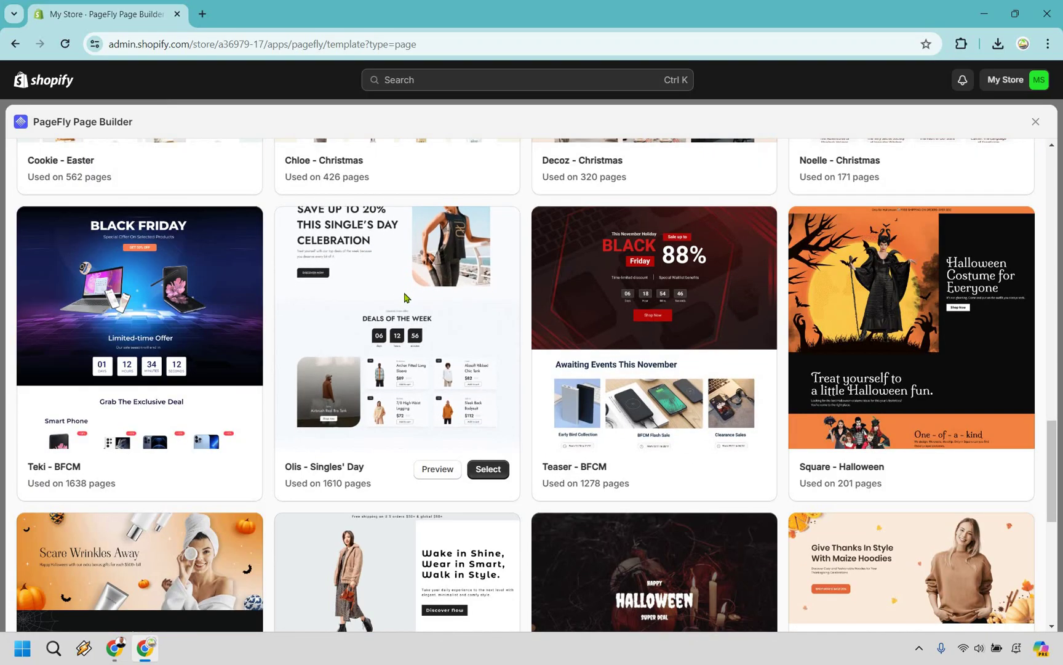
scroll(616, 287, down, 6)
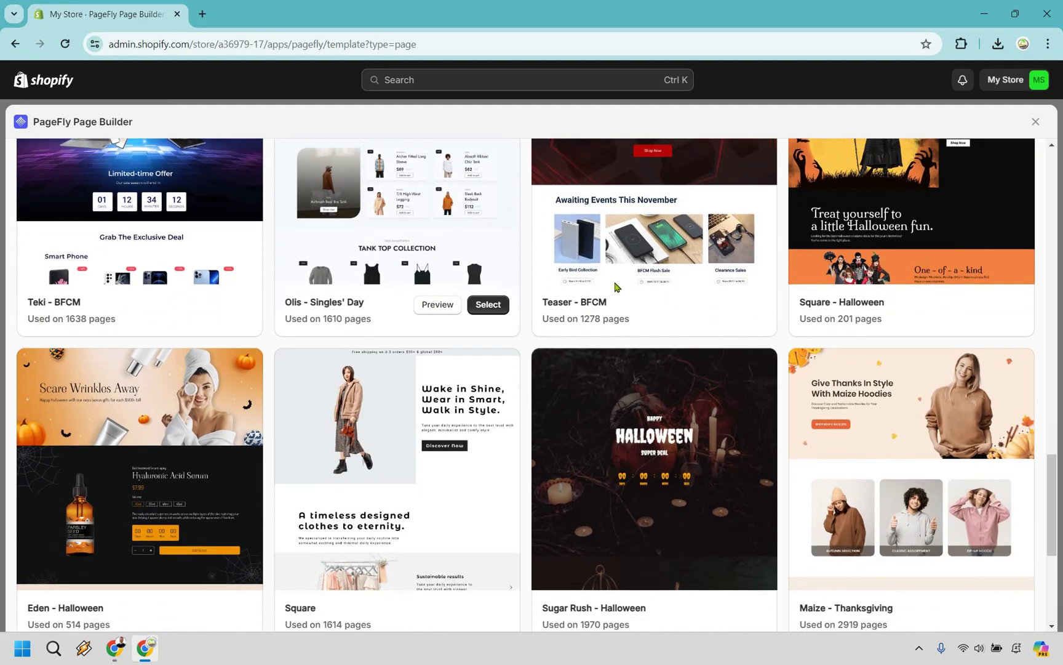
scroll(643, 369, up, 15)
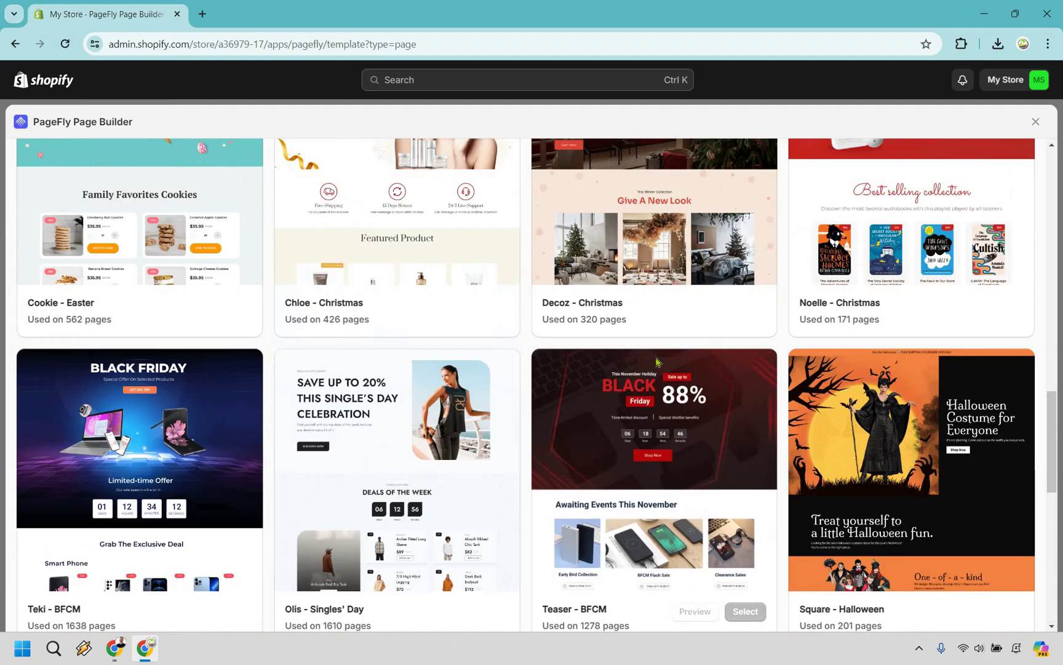
scroll(646, 344, up, 2)
mouse_move(651, 321)
scroll(650, 320, down, 2)
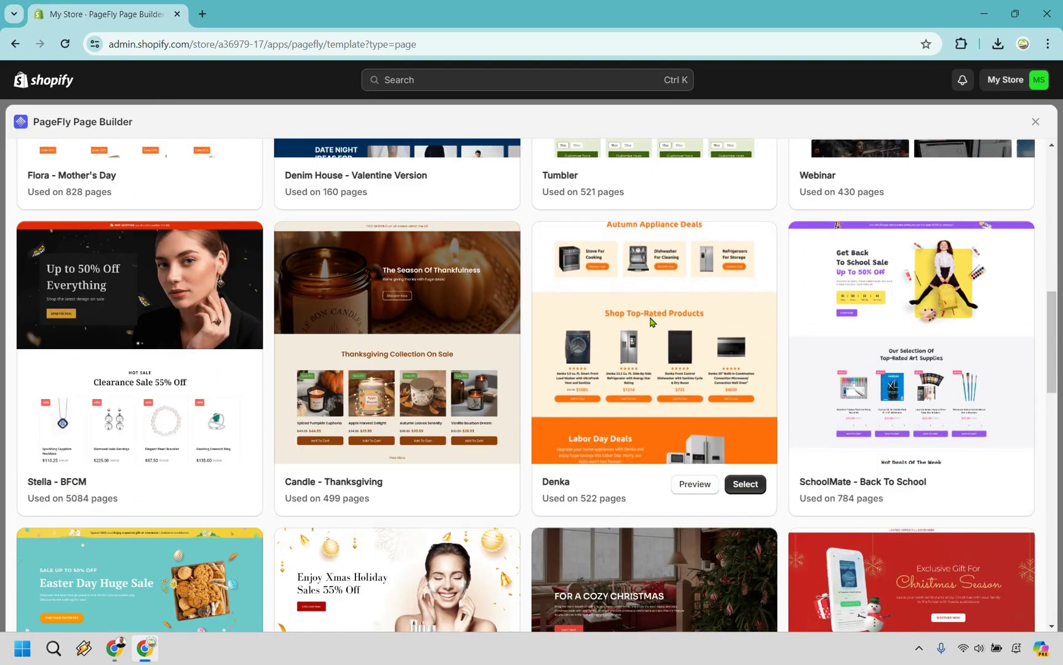
click(745, 485)
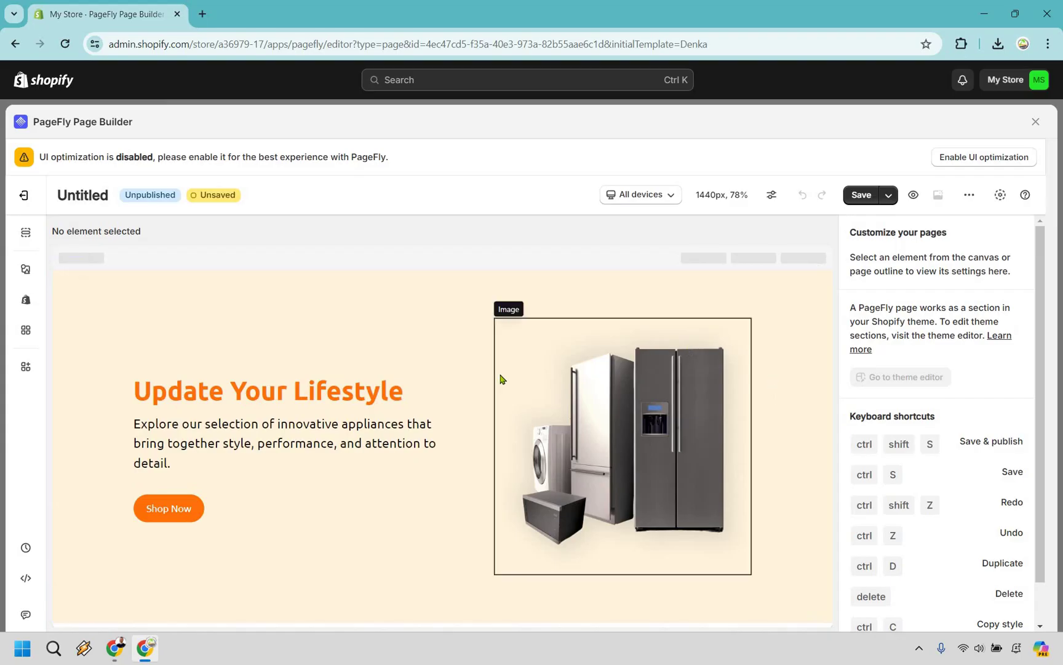
Replace the hero section's heading text with "Upgrade Your Golf Game".
scroll(274, 394, down, 3)
scroll(274, 394, up, 3)
triple_click(274, 394)
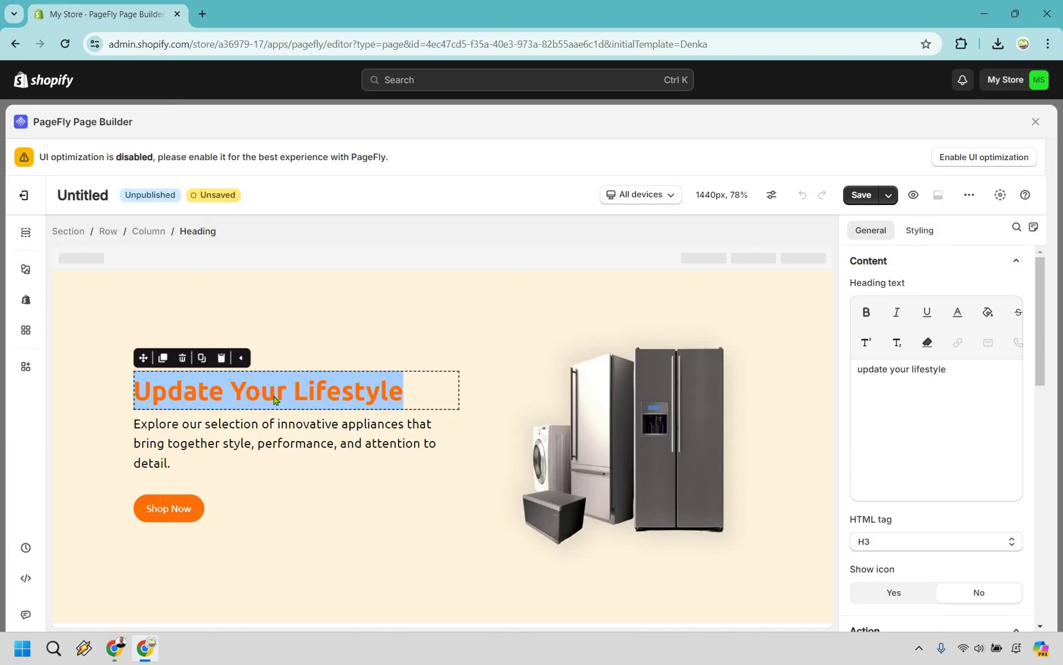
text(Upgrad)
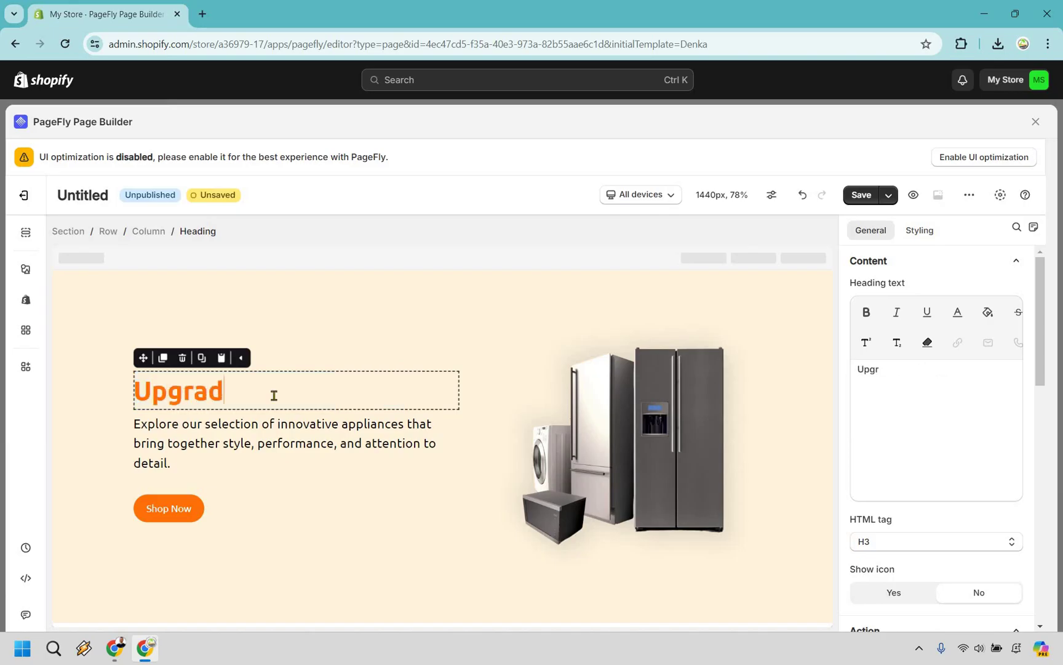
text(e Your Golf )
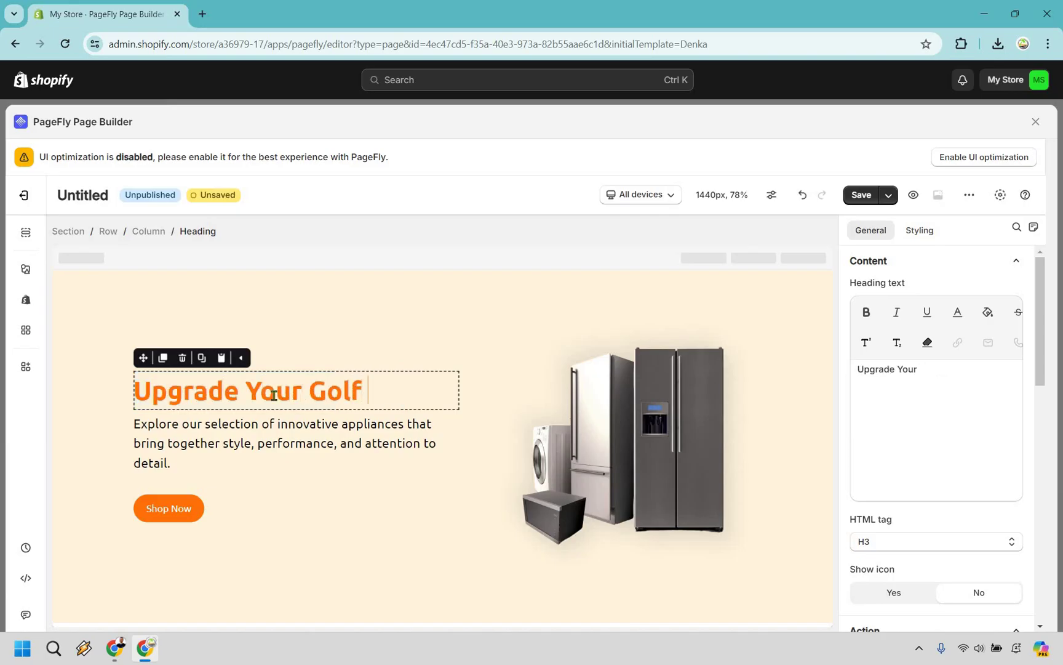
text(Game)
Replace the paragraph below the hero heading with "Blurb about golf benefits.".
click(321, 443)
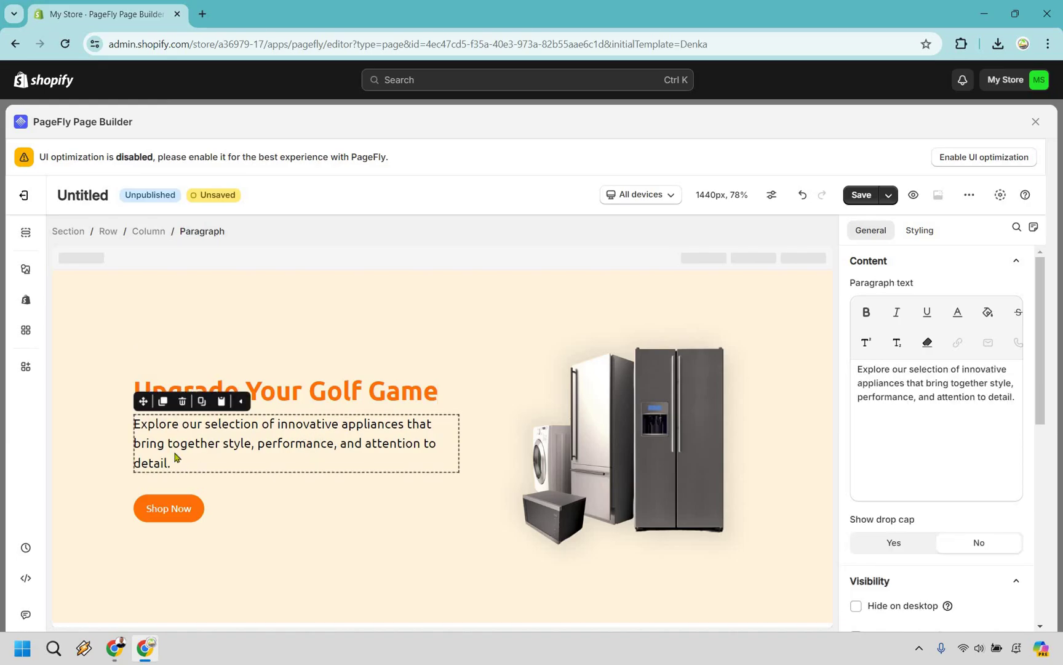
key(ctrl+a)
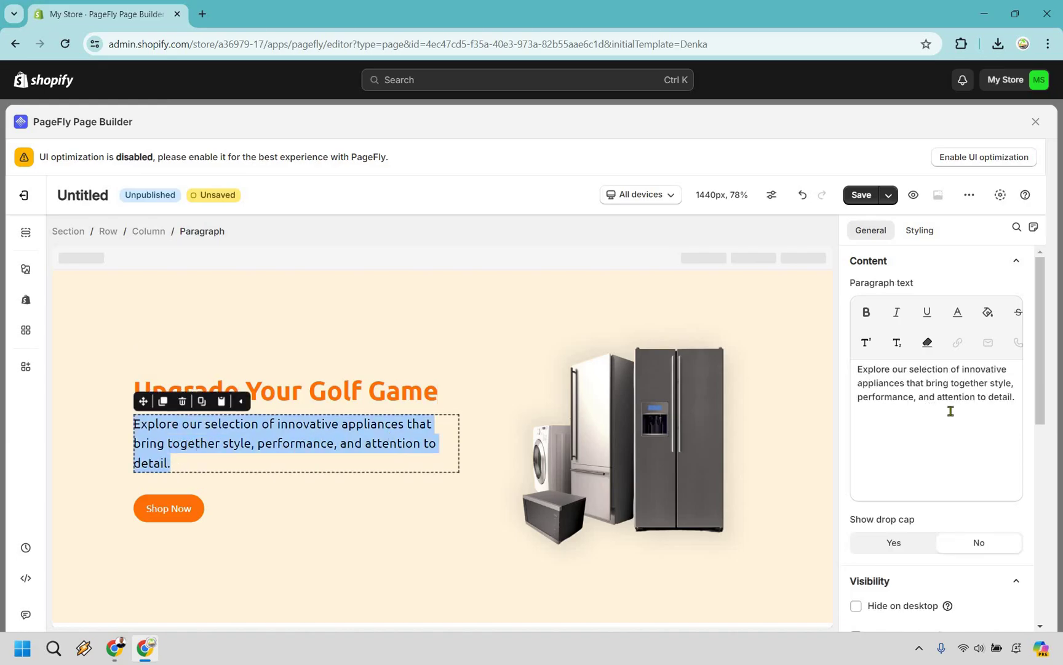
click(977, 395)
key(ctrl+a)
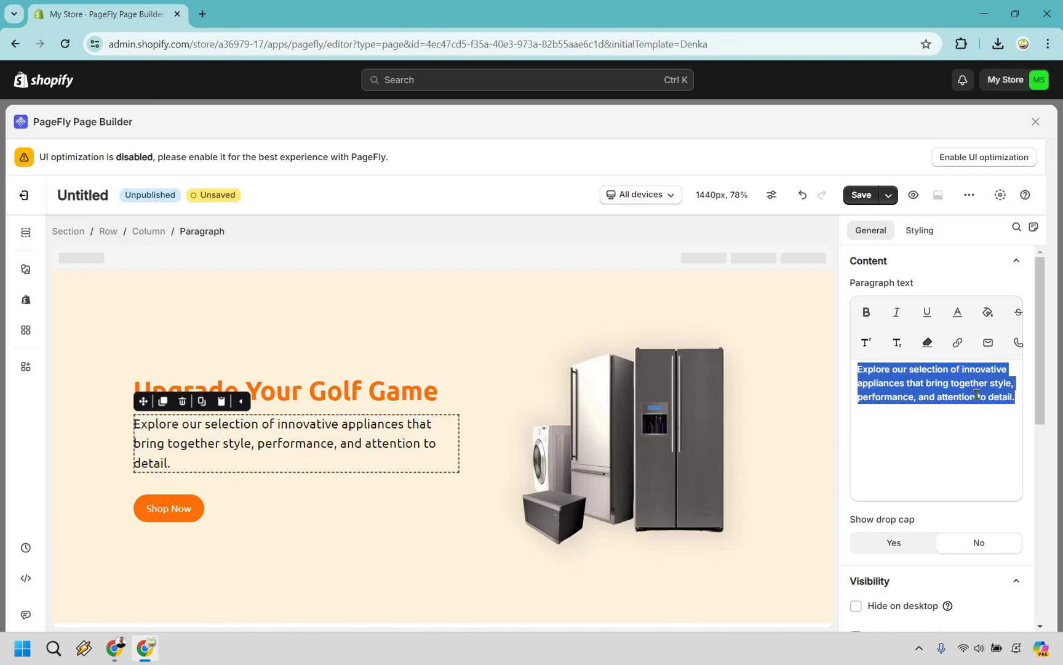
text(Blurb)
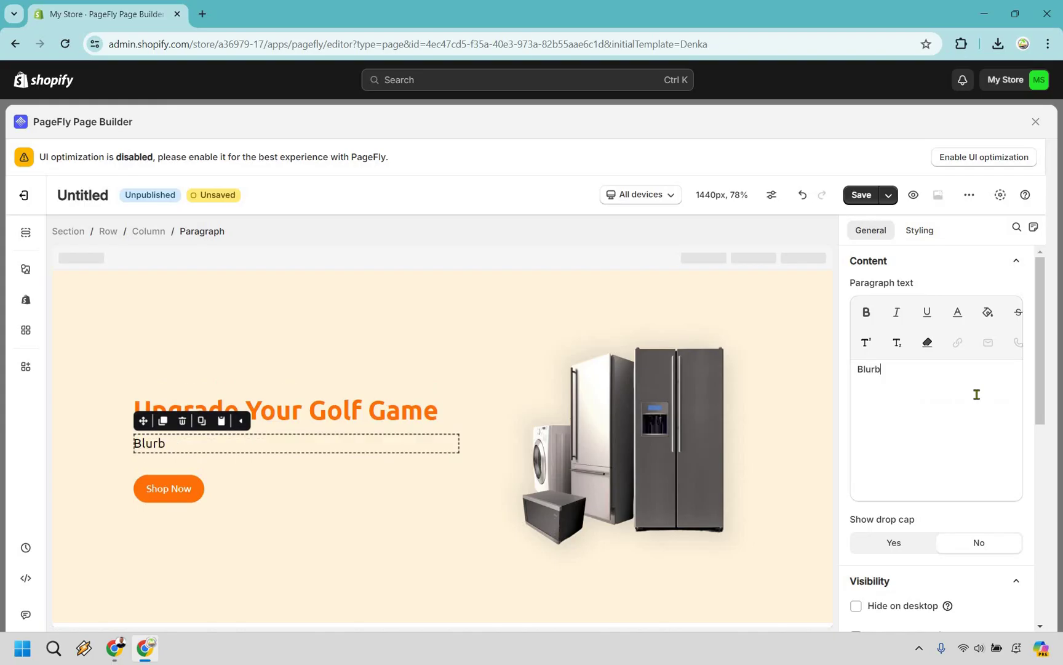
text( about golf benefits.)
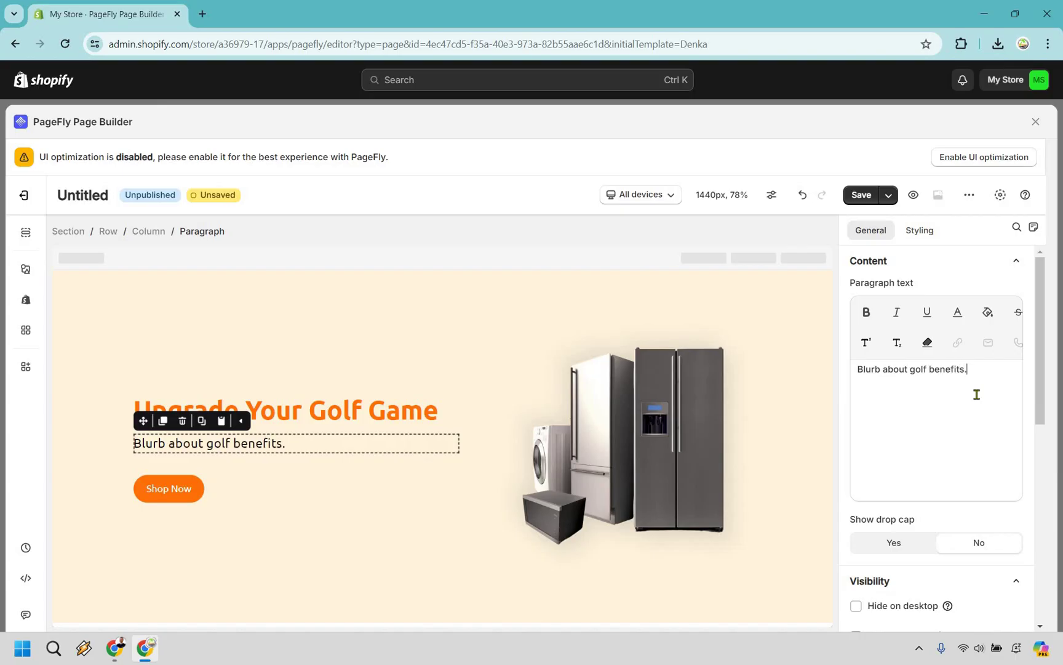
Replace the hero section's appliance image with golf_1 from the store's image files.
click(671, 420)
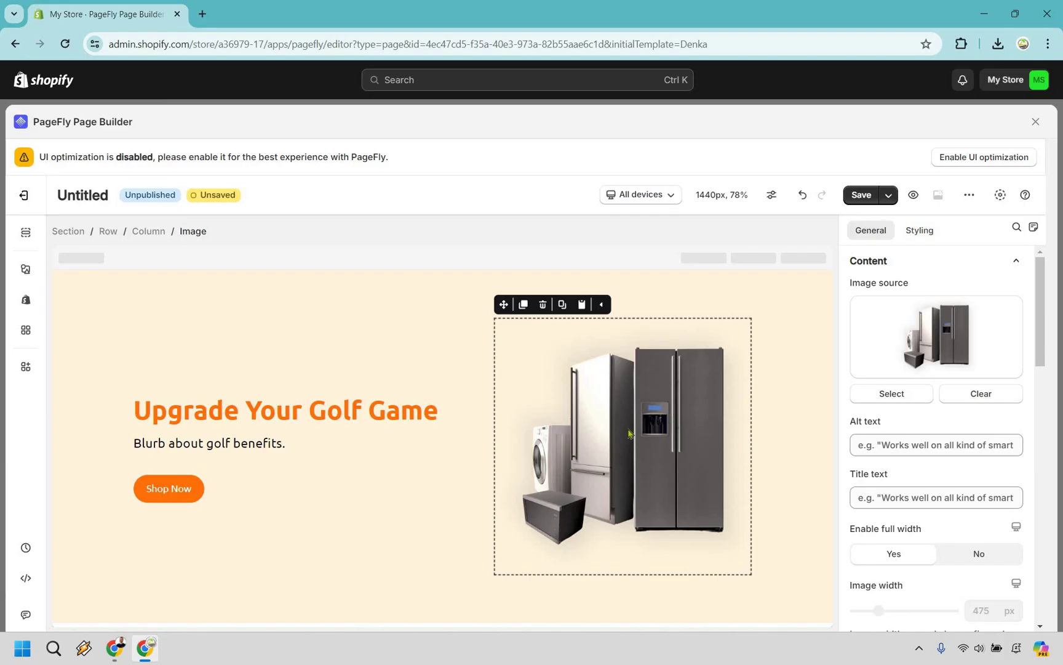
click(880, 397)
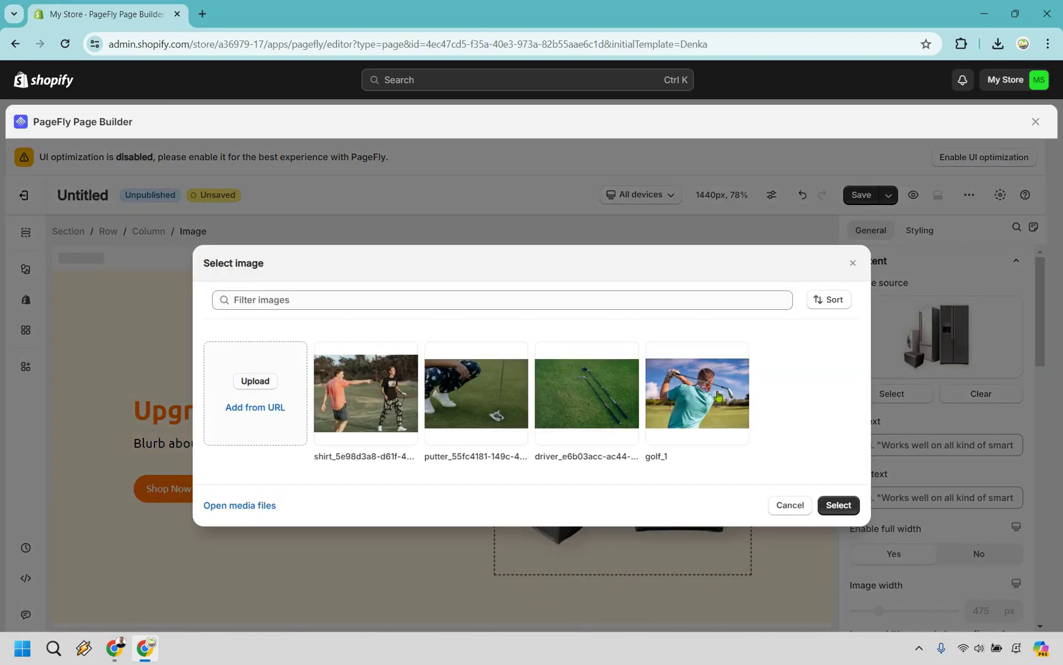
click(719, 396)
click(839, 505)
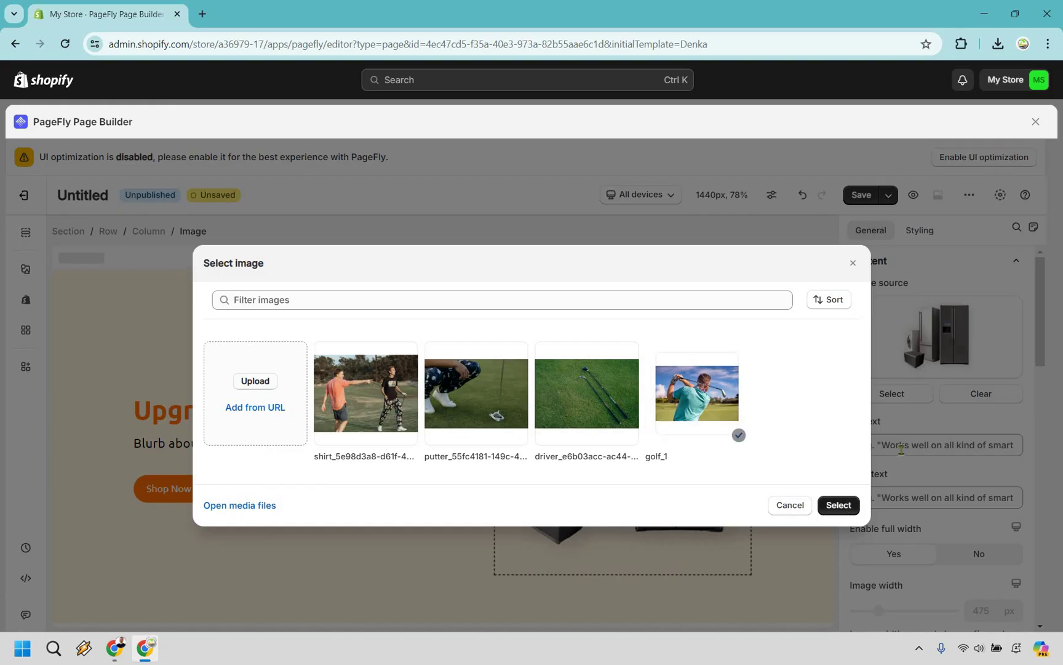
Clear the alt text of the hero section's golf image.
double_click(901, 444)
triple_click(901, 444)
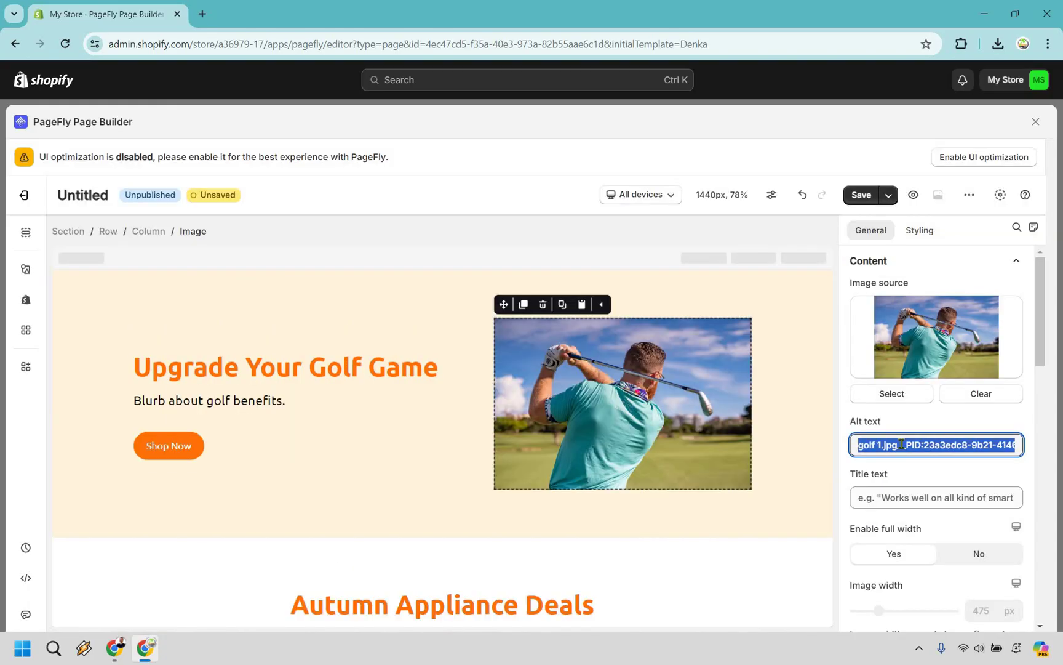
key(BackSpace)
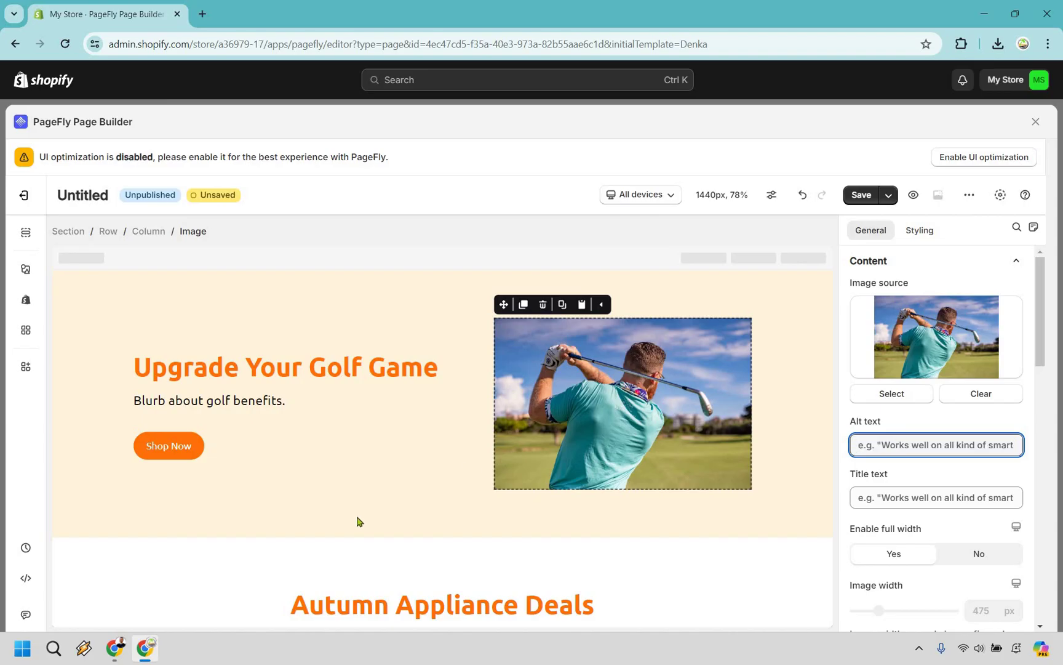
Set the click action of the hero section's Shop Now button to Go to URL.
click(178, 452)
click(179, 452)
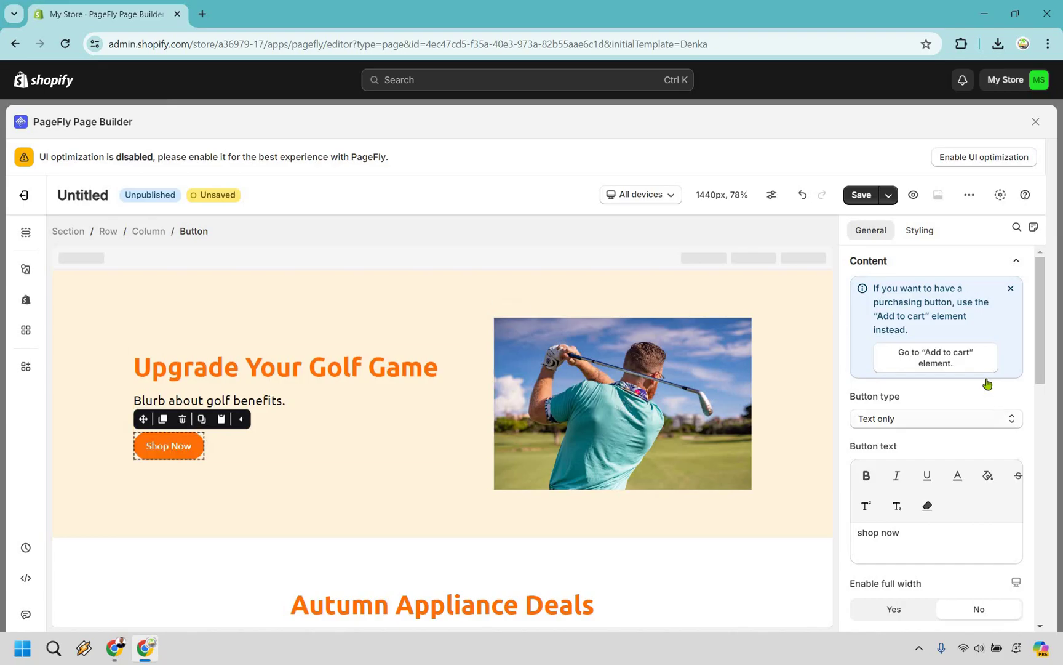
scroll(936, 340, down, 1)
scroll(935, 340, down, 1)
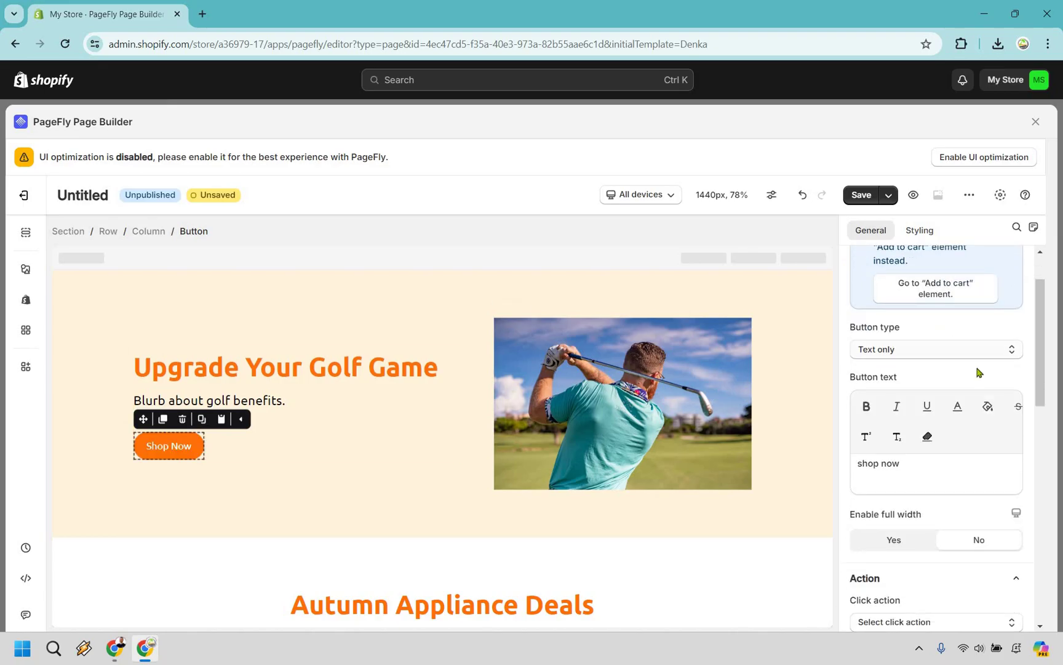
scroll(957, 349, down, 2)
scroll(949, 375, down, 3)
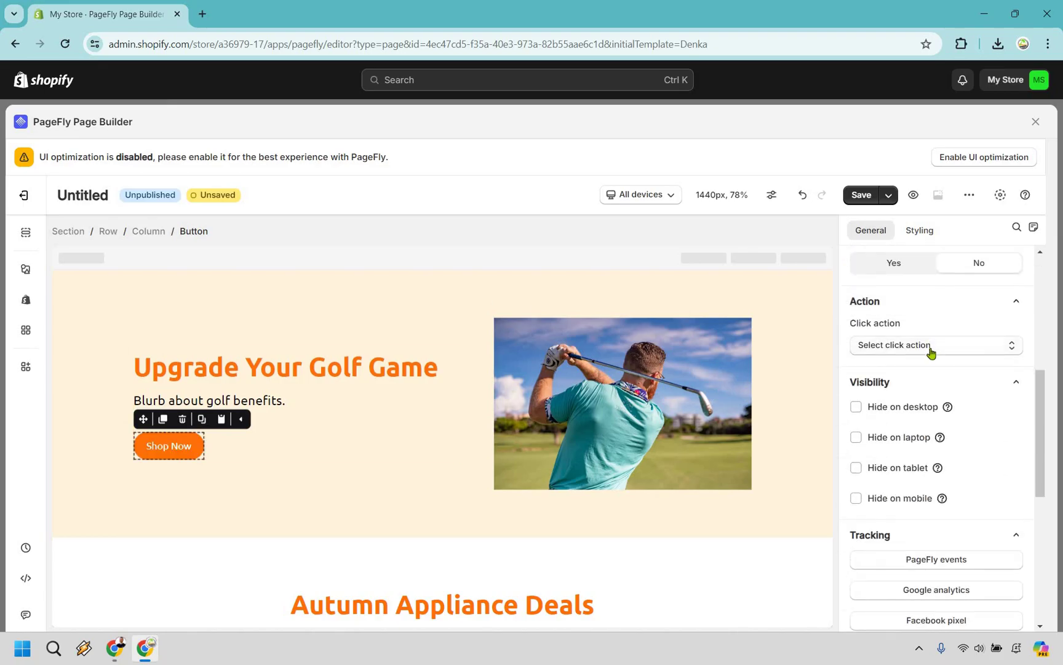
click(931, 349)
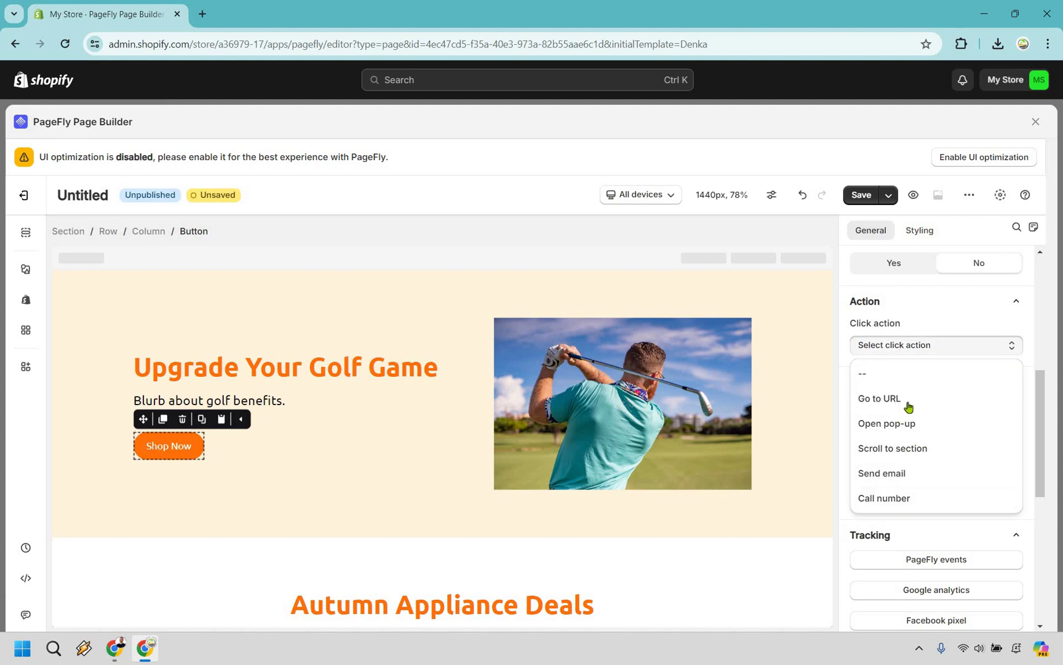
click(930, 398)
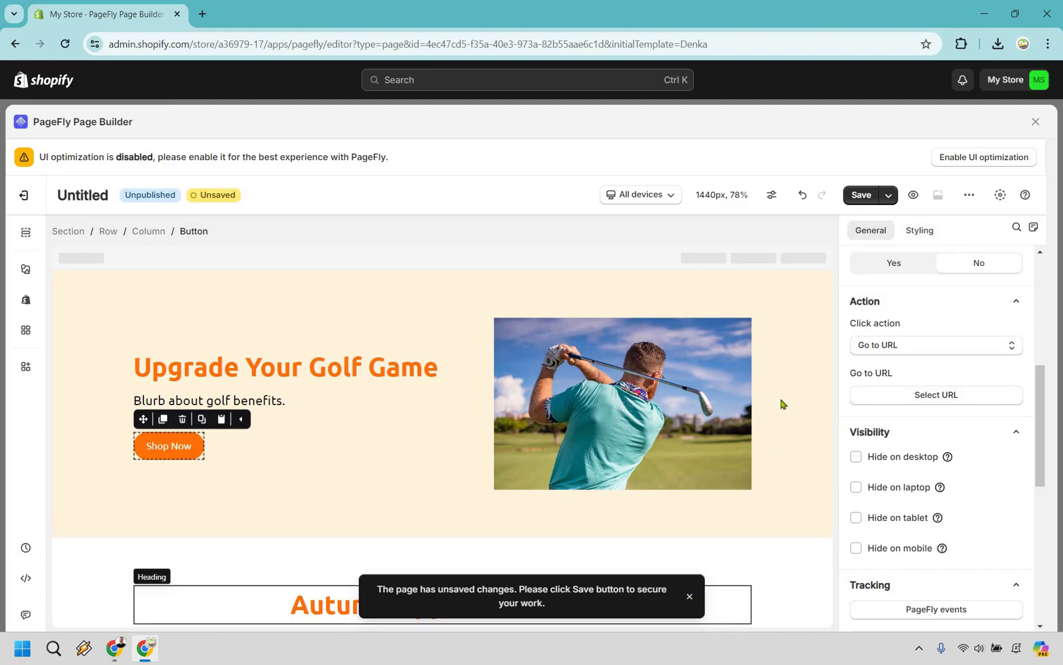
Replace the "Autumn Appliance Deals" section heading with "Best Golf Deals Today".
scroll(526, 330, down, 5)
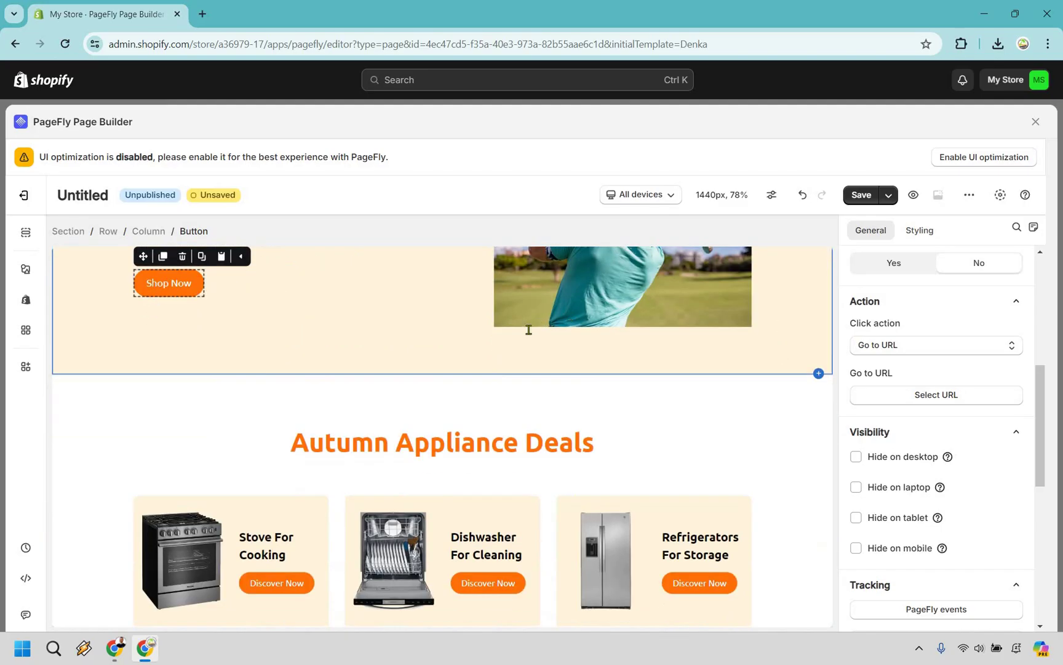
double_click(502, 342)
triple_click(503, 342)
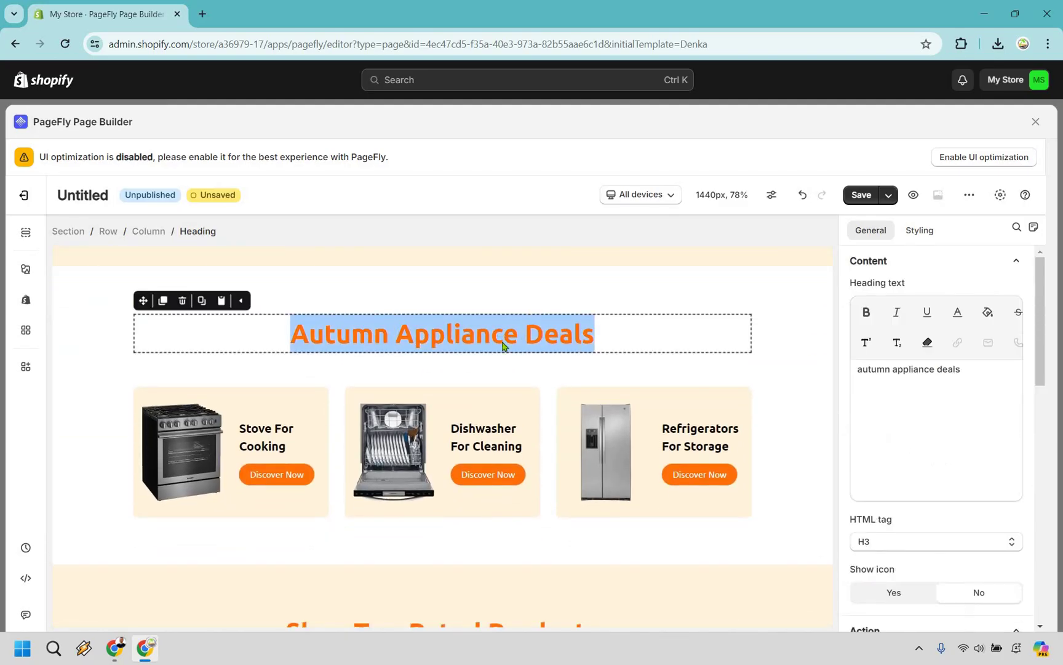
text(Best G)
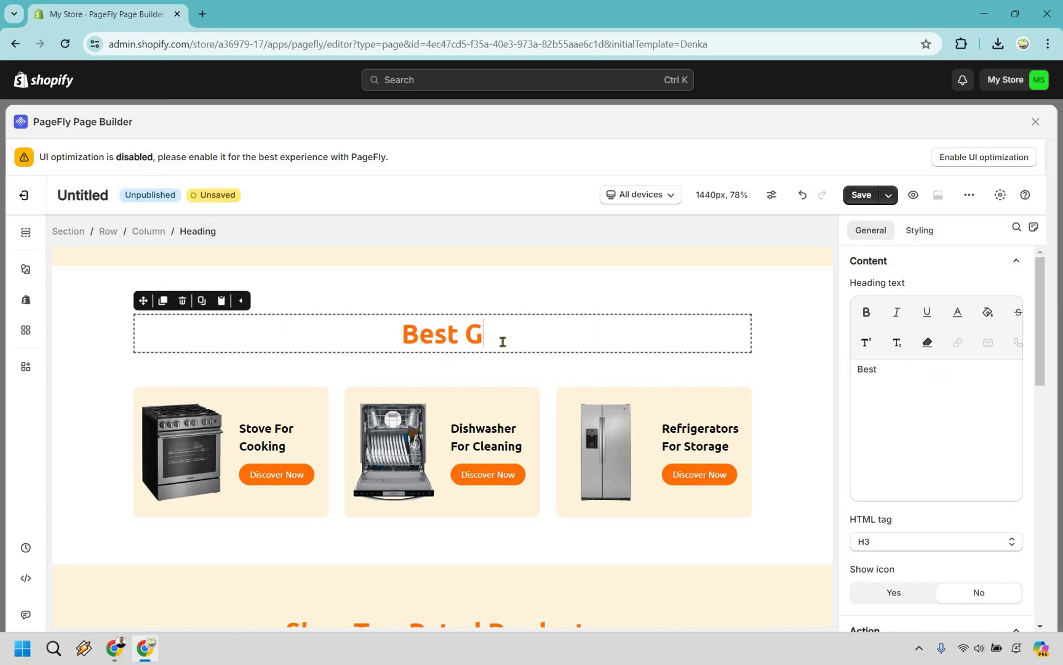
text(olf Deals T)
text(oday)
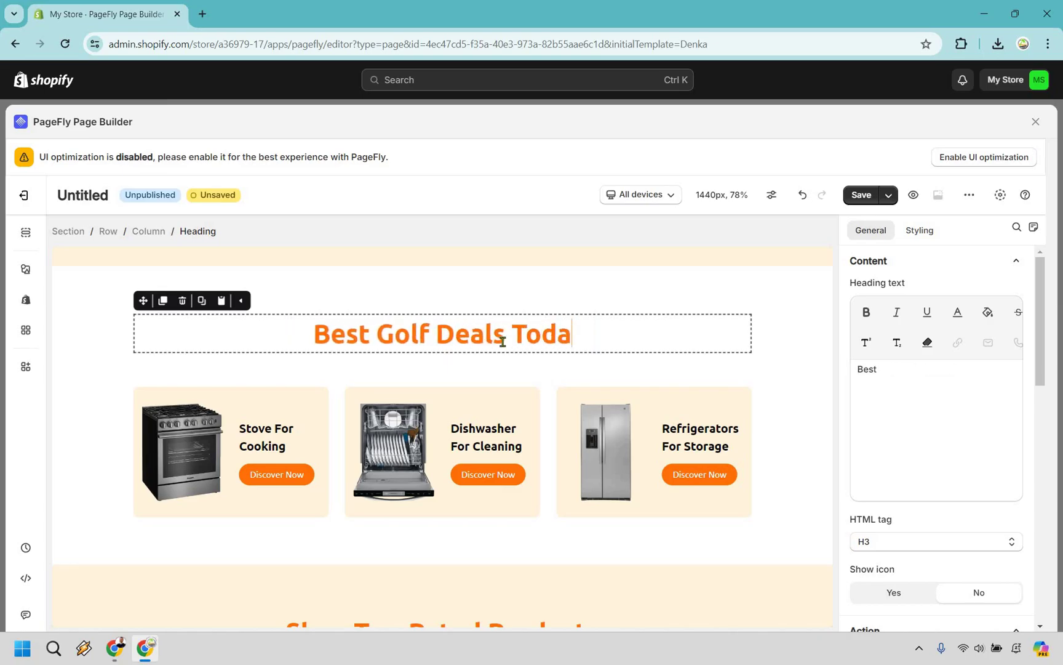
Replace the stove image in the first deal card with the putter image and clear its alt text.
click(193, 459)
click(194, 456)
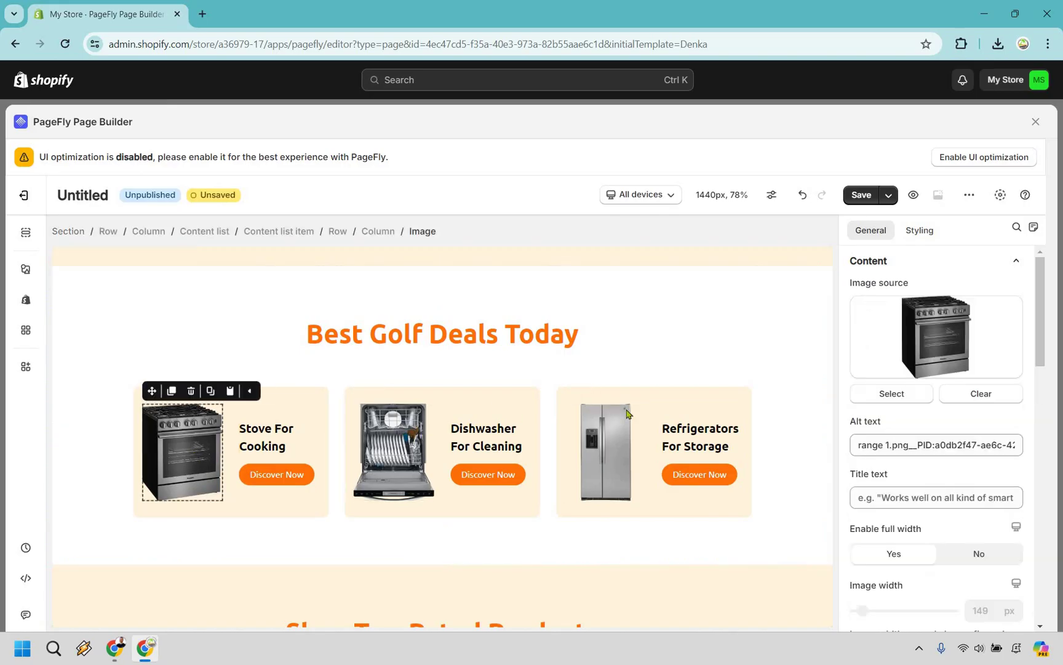
click(878, 394)
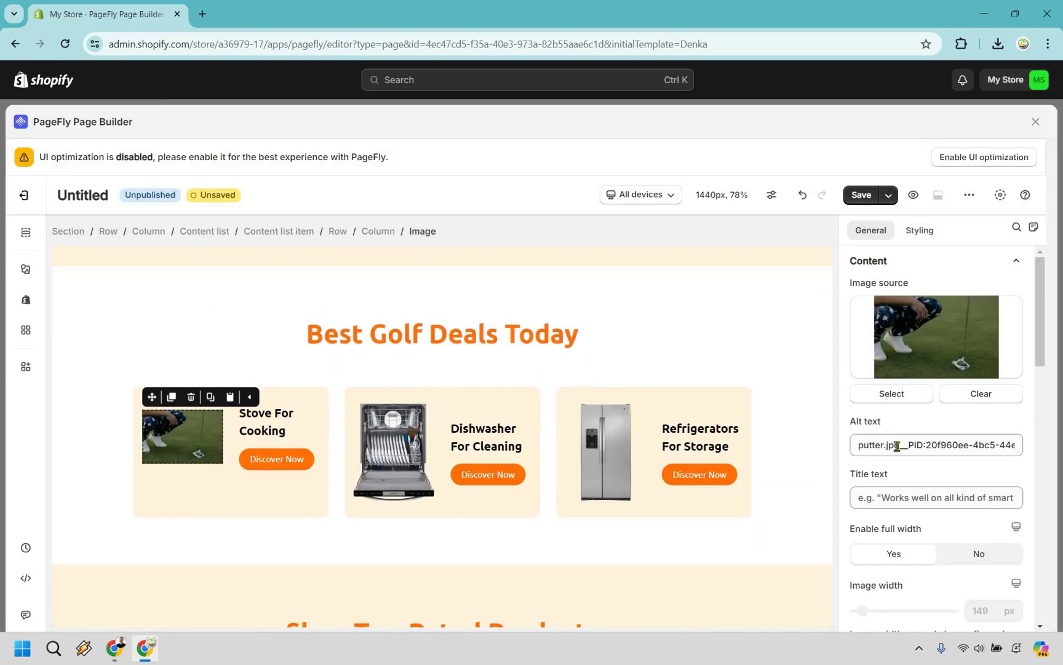
click(897, 446)
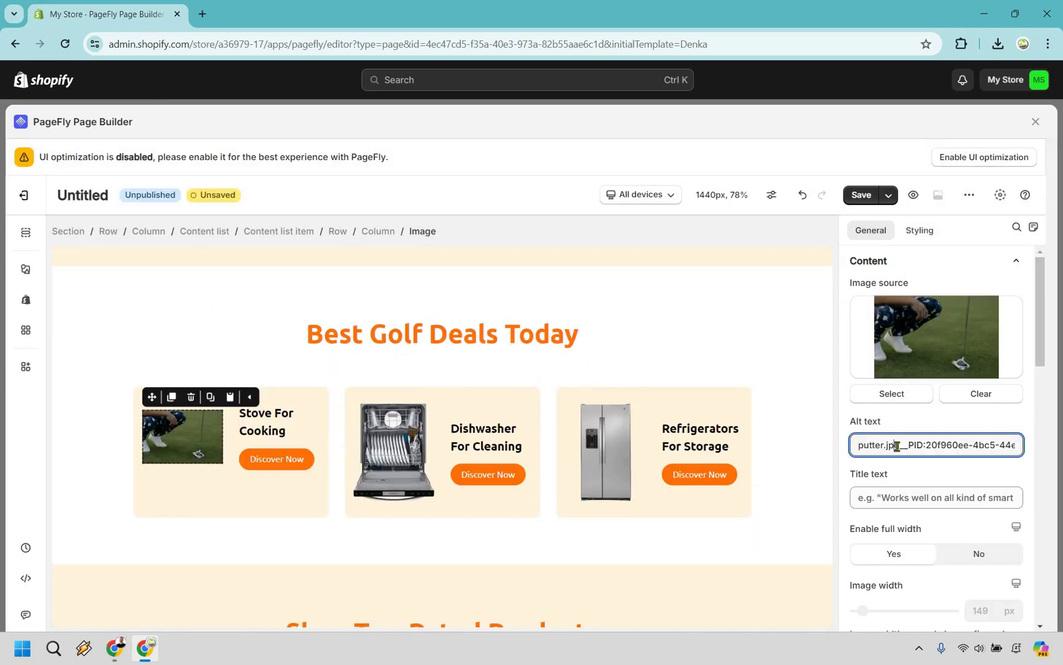
key(ctrl+a)
key(BackSpace)
Replace the dishwasher image in the second deal card with the driver image and clear its alt text.
click(386, 449)
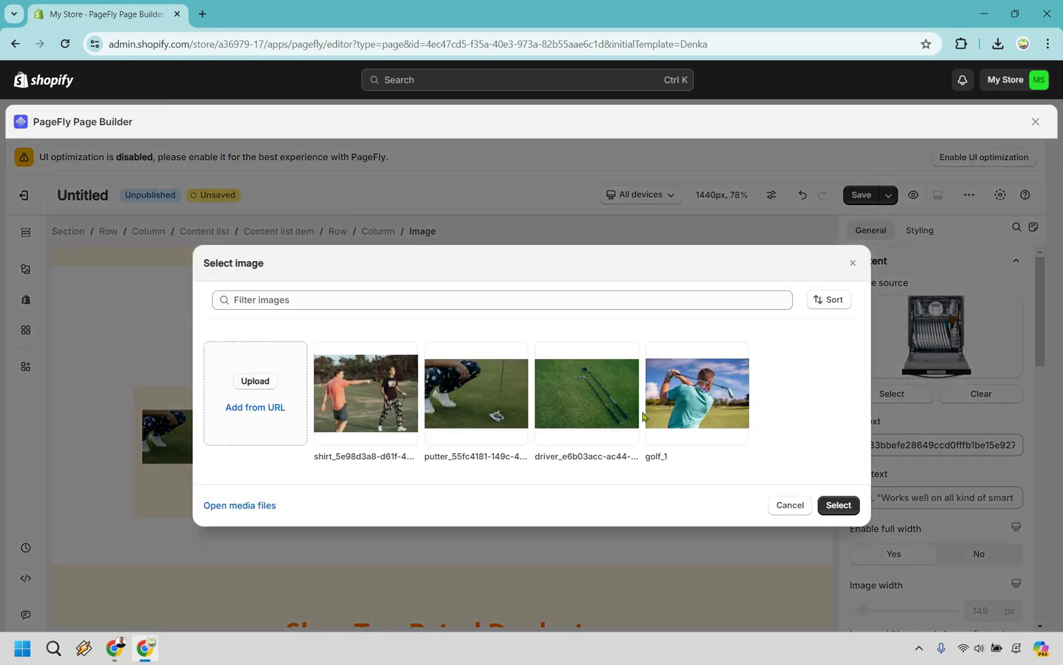
key(Return)
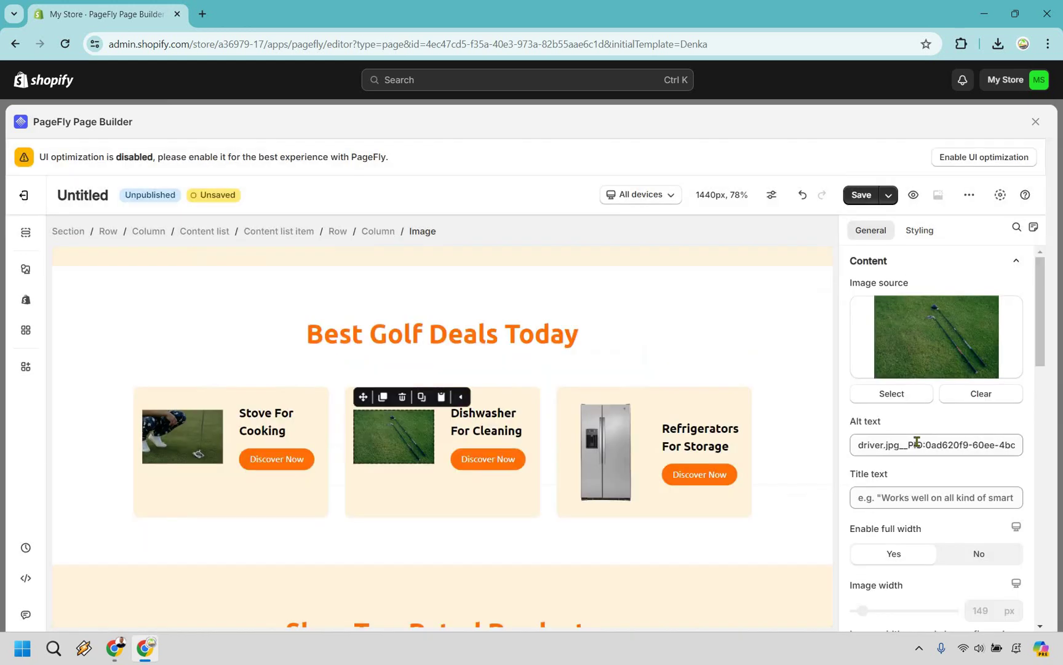
click(917, 444)
key(ctrl+a)
key(BackSpace)
Replace the refrigerator image in the third deal card with the shirt image and clear its alt text.
click(613, 448)
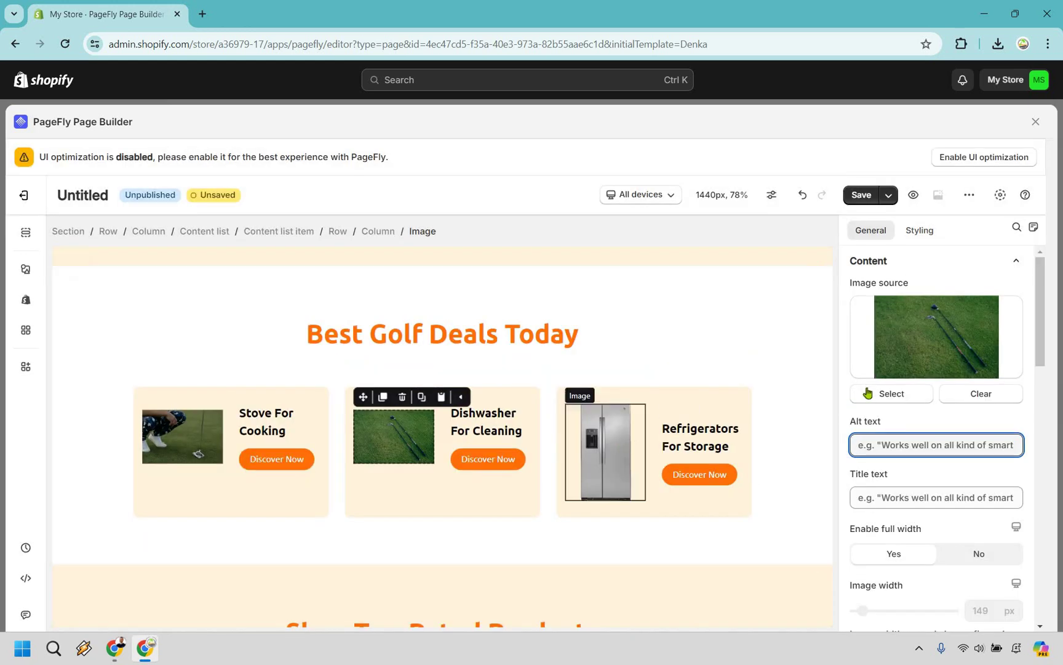
click(881, 399)
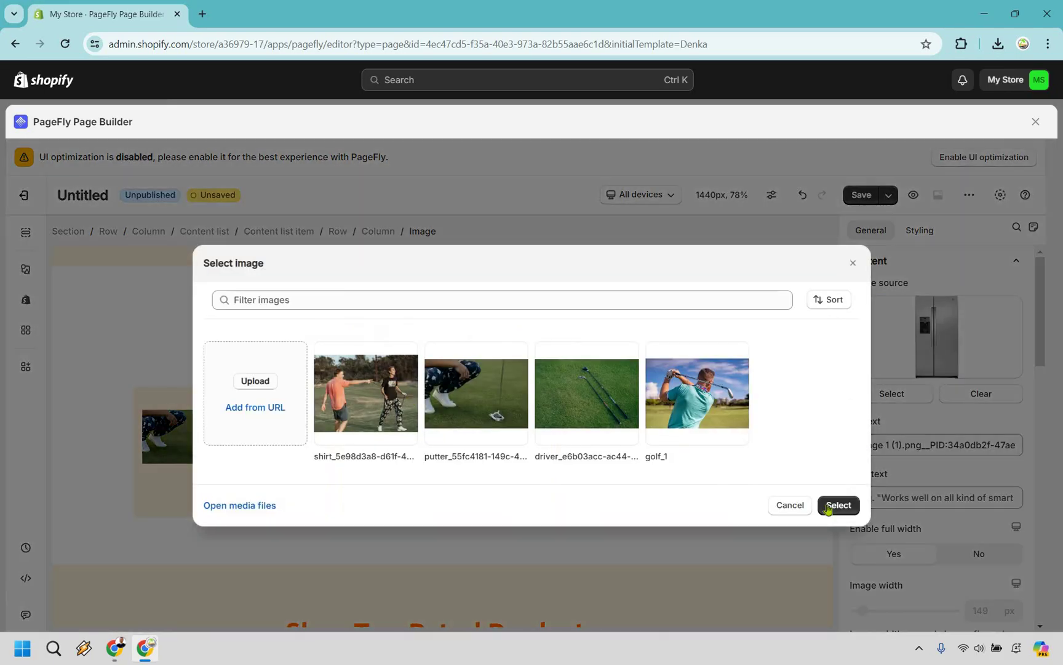
key(Return)
double_click(888, 445)
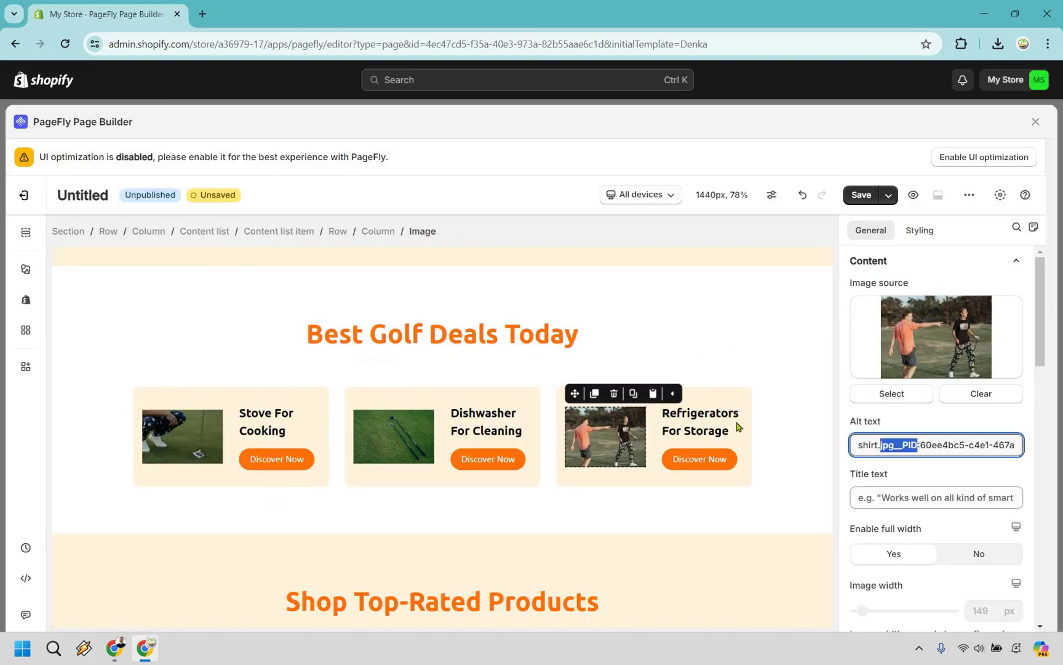
key(ctrl+a)
key(BackSpace)
Change the first deal card's heading from the stove text to "Putters".
click(254, 413)
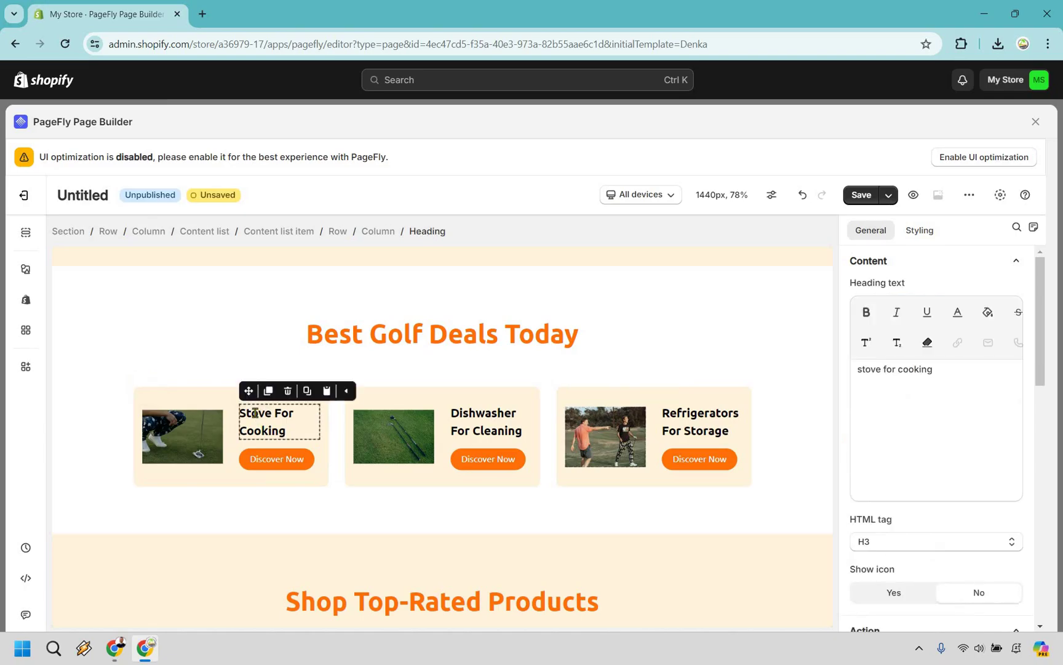
key(ctrl+a)
text(P)
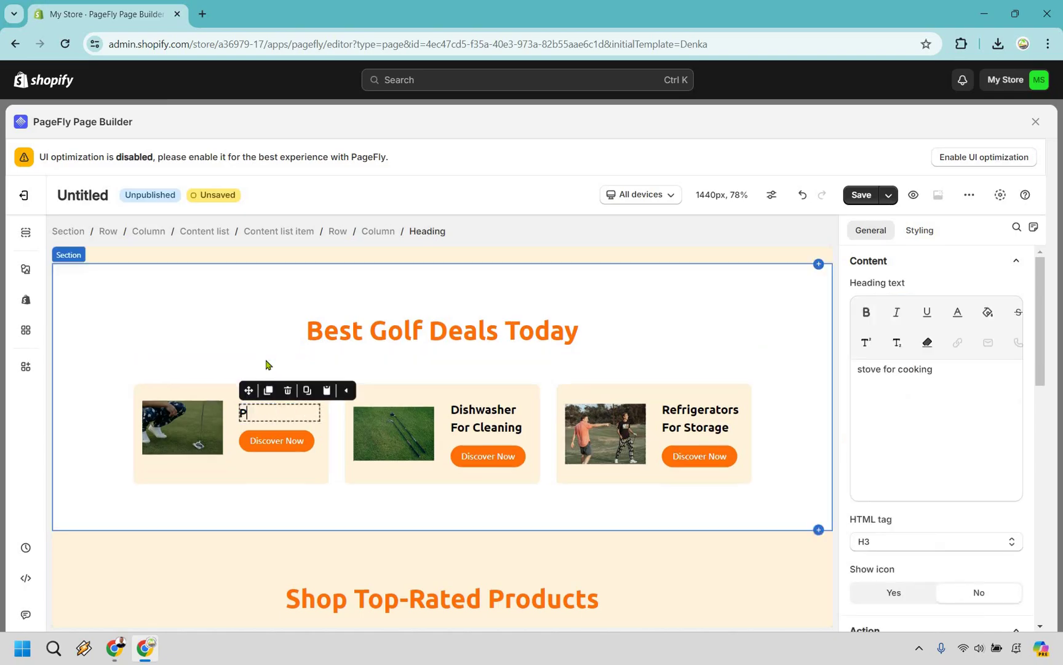
text(utters)
Change the heading of the second deal card, beside the golf clubs image, to "Drivers".
click(499, 415)
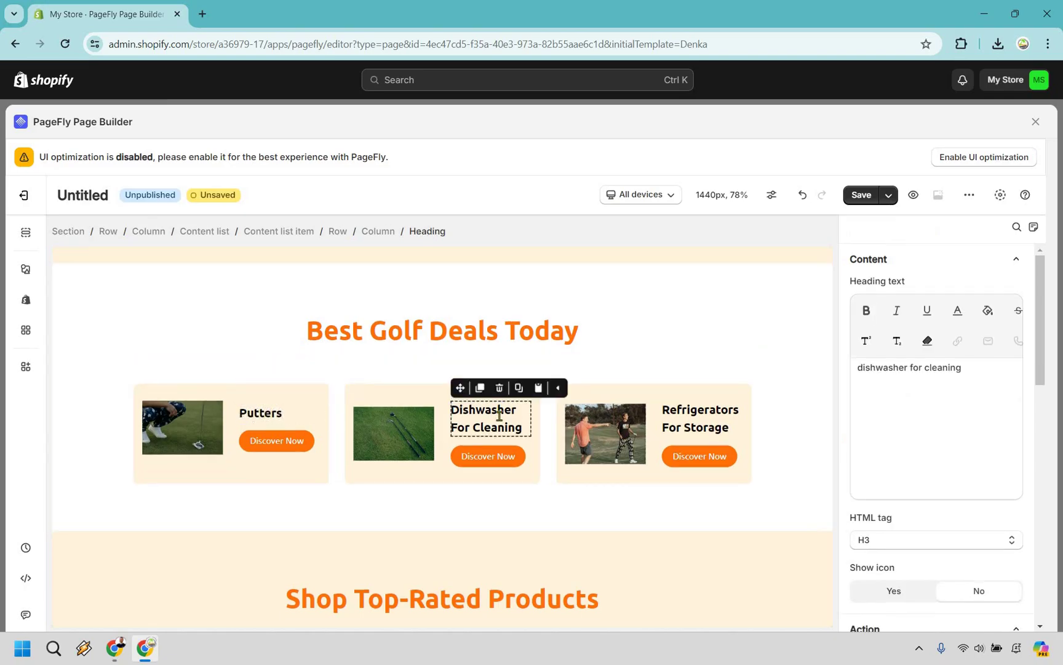
key(ctrl+a)
text(Dri)
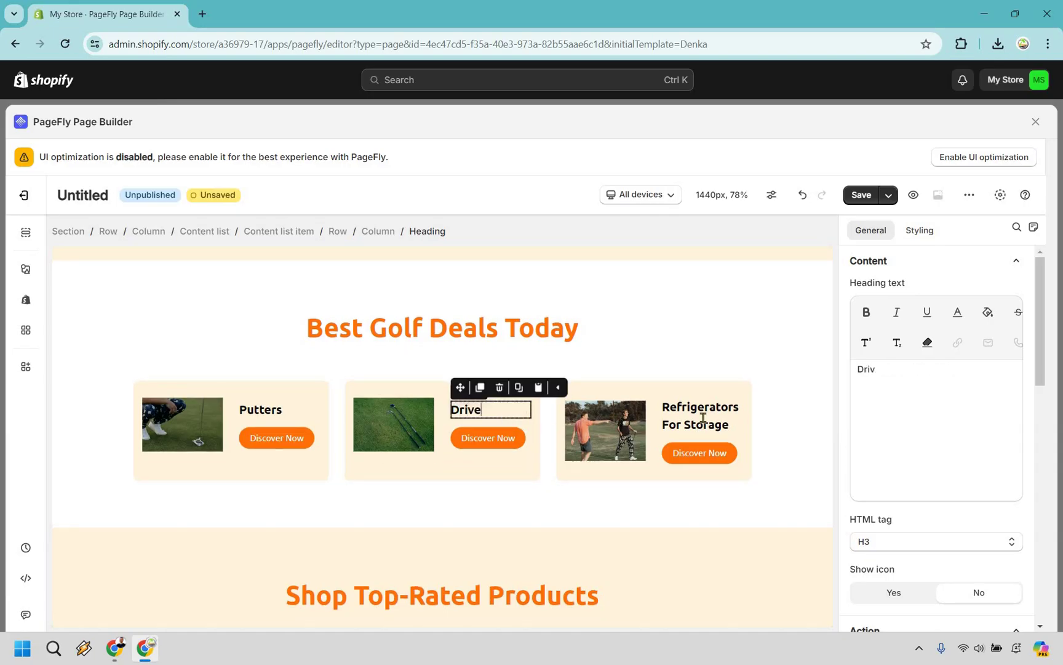
Change the heading of the third deal card, beside the golfers image, to "Shirts".
click(702, 420)
key(ctrl+a)
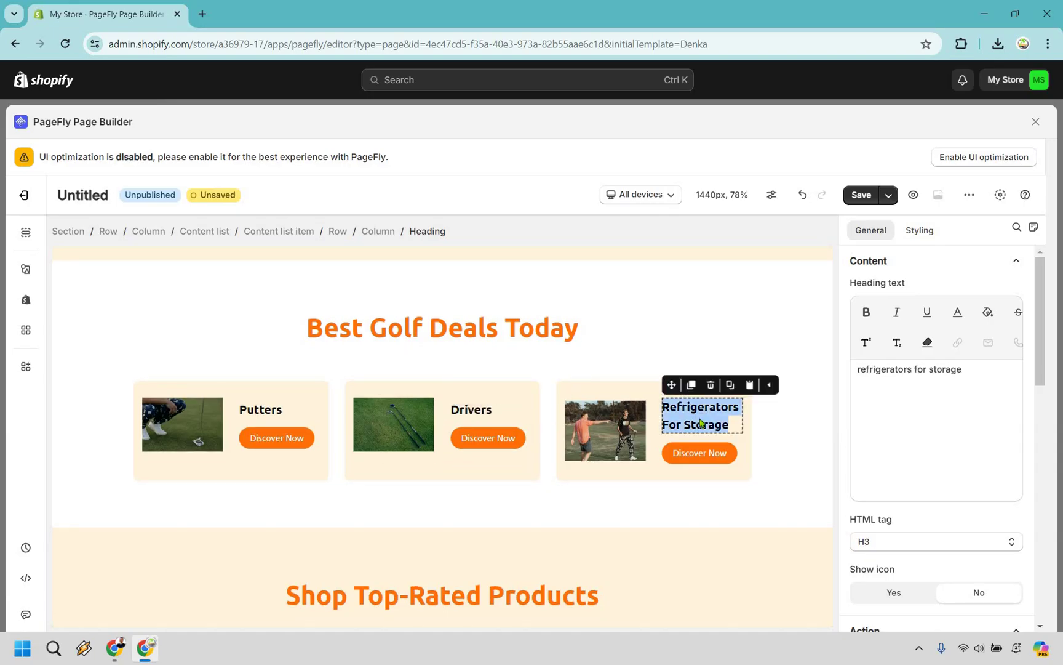
text(Shirts)
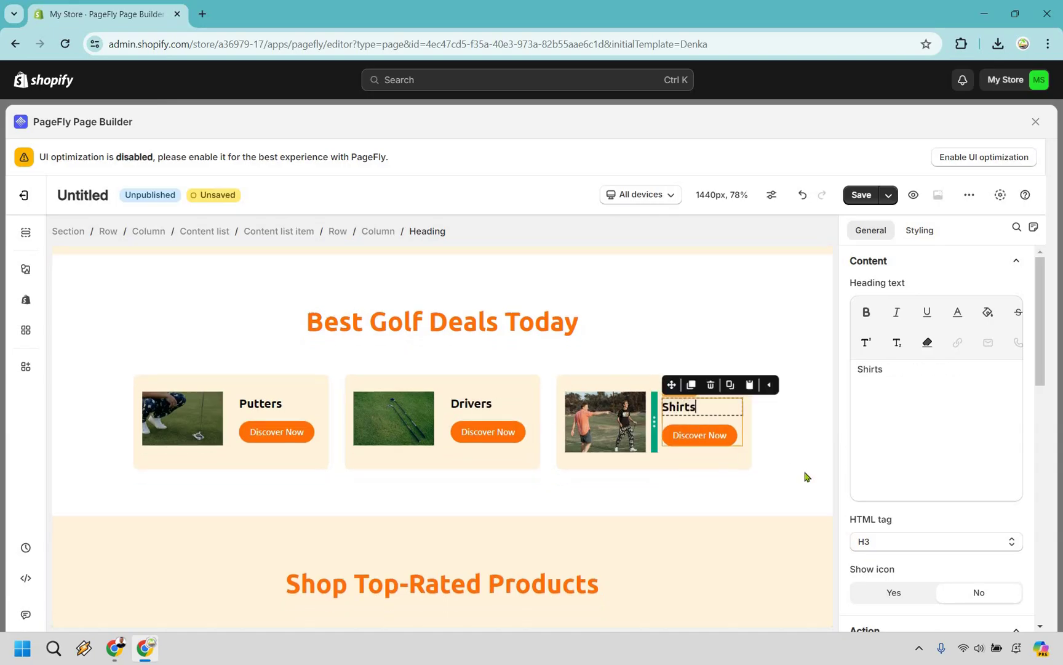
Link the Putters card's Discover Now button to the Putter product with the Go to URL click action.
click(273, 434)
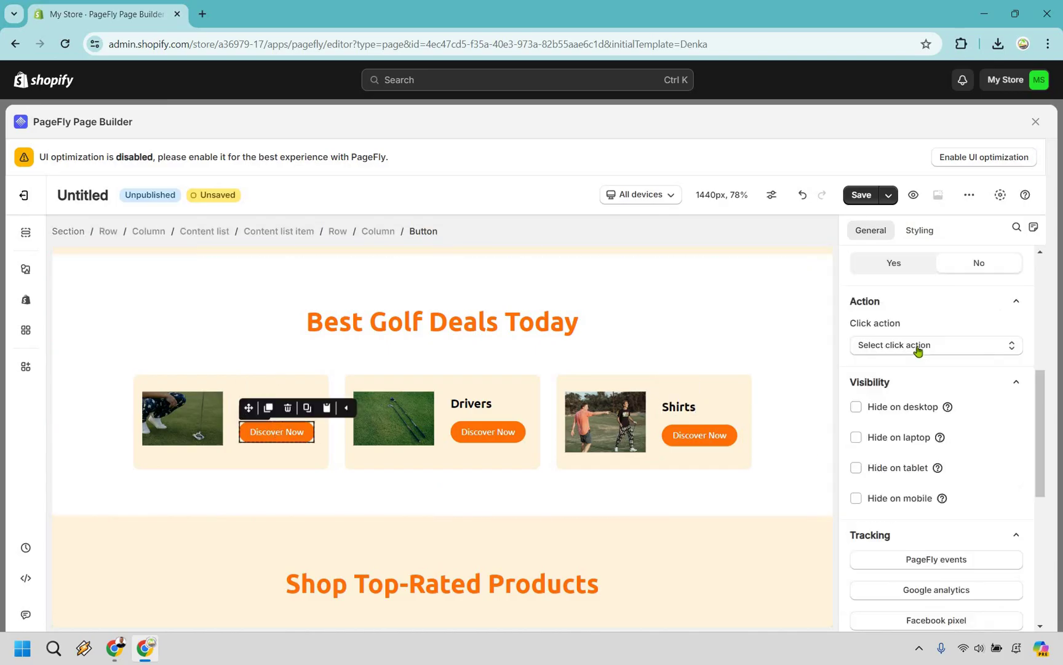
click(918, 350)
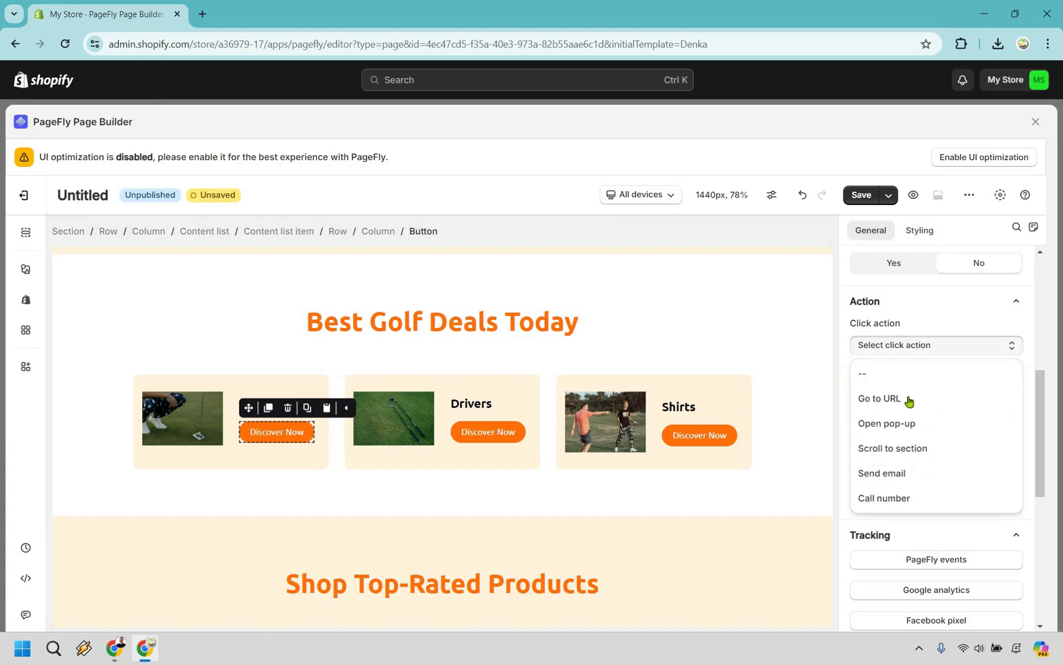
click(910, 400)
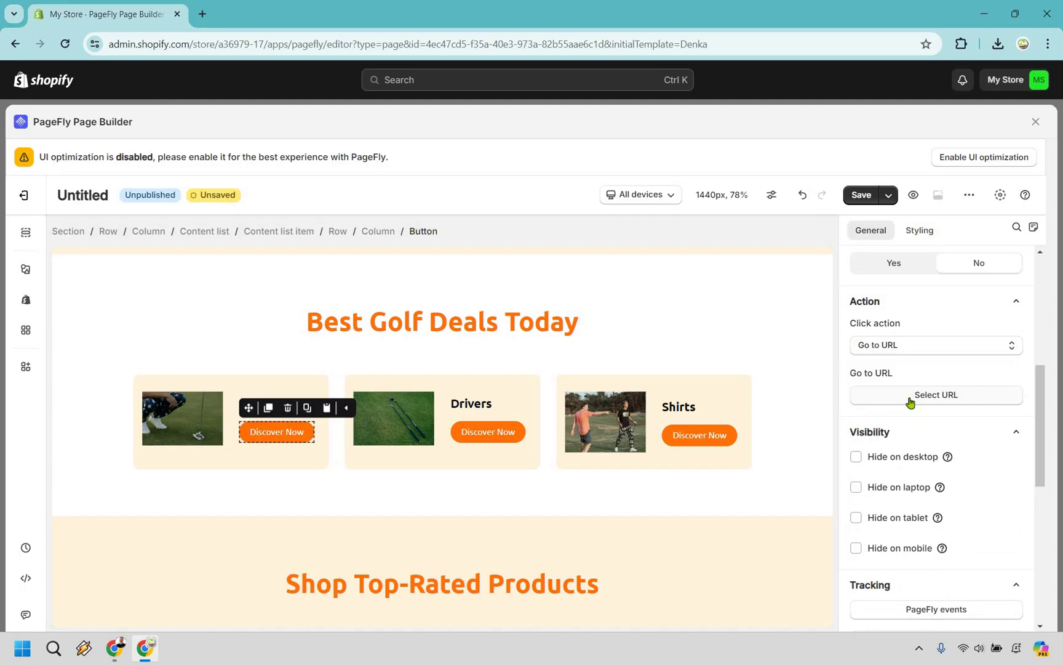
click(881, 389)
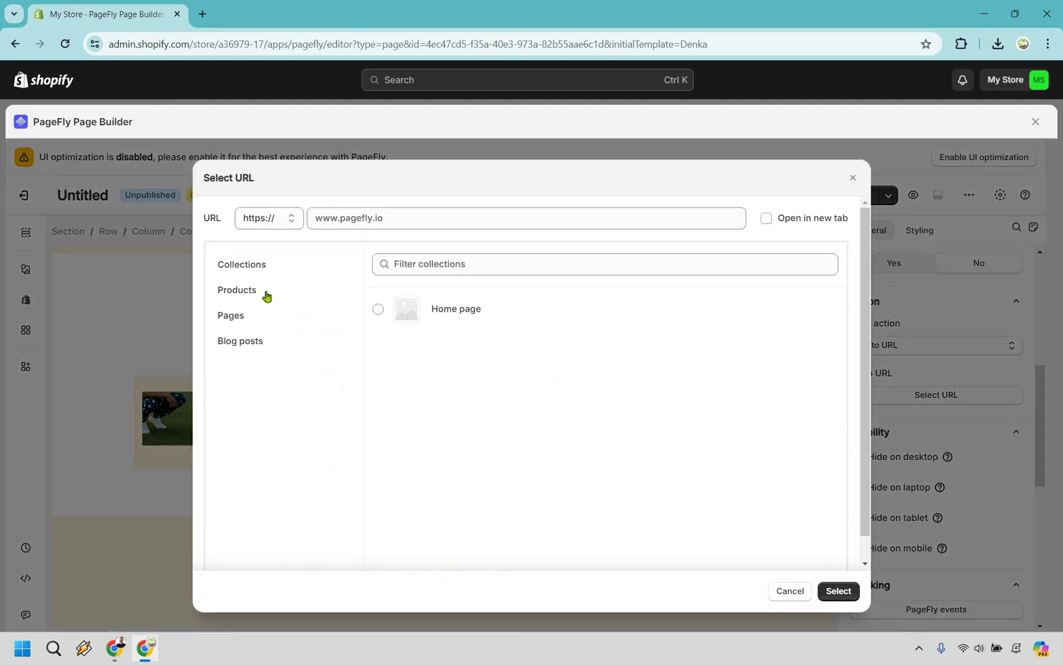
click(269, 296)
scroll(286, 333, down, 1)
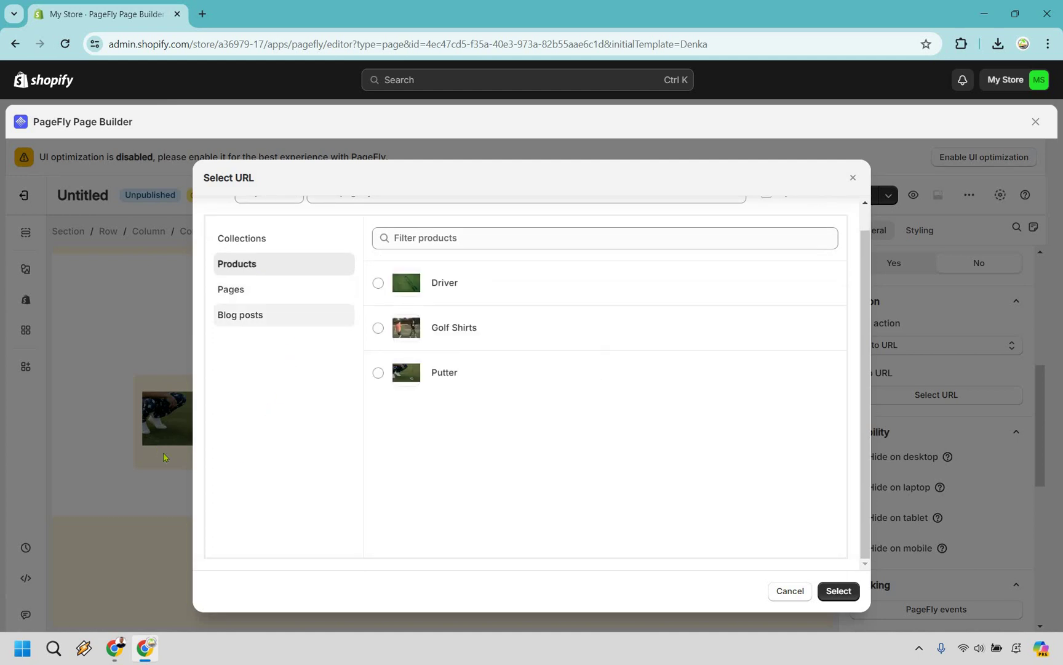
click(444, 375)
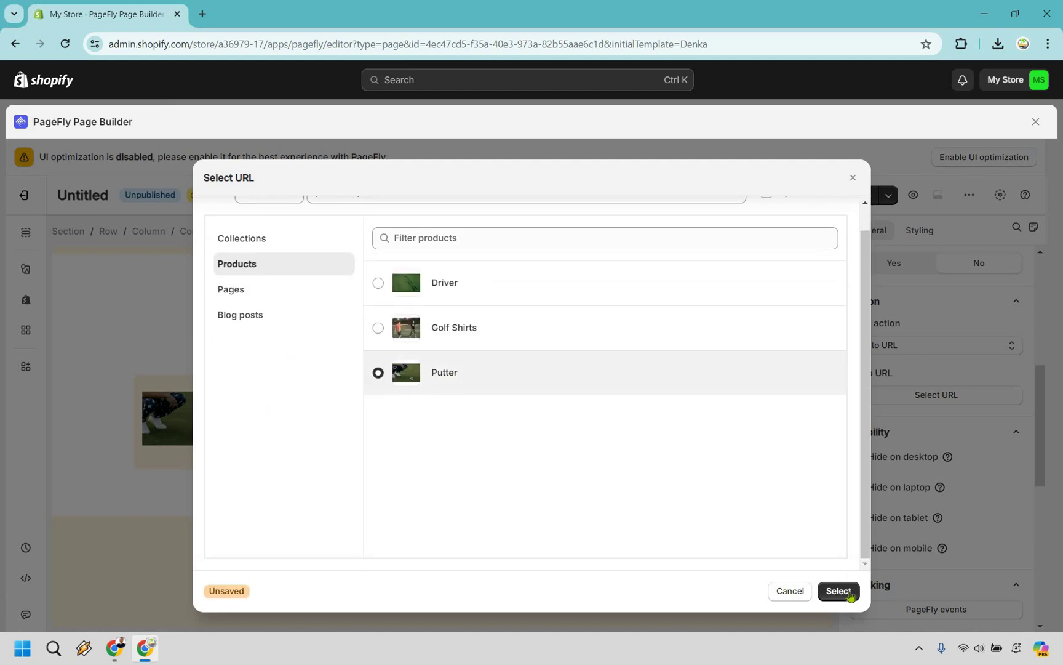
click(839, 590)
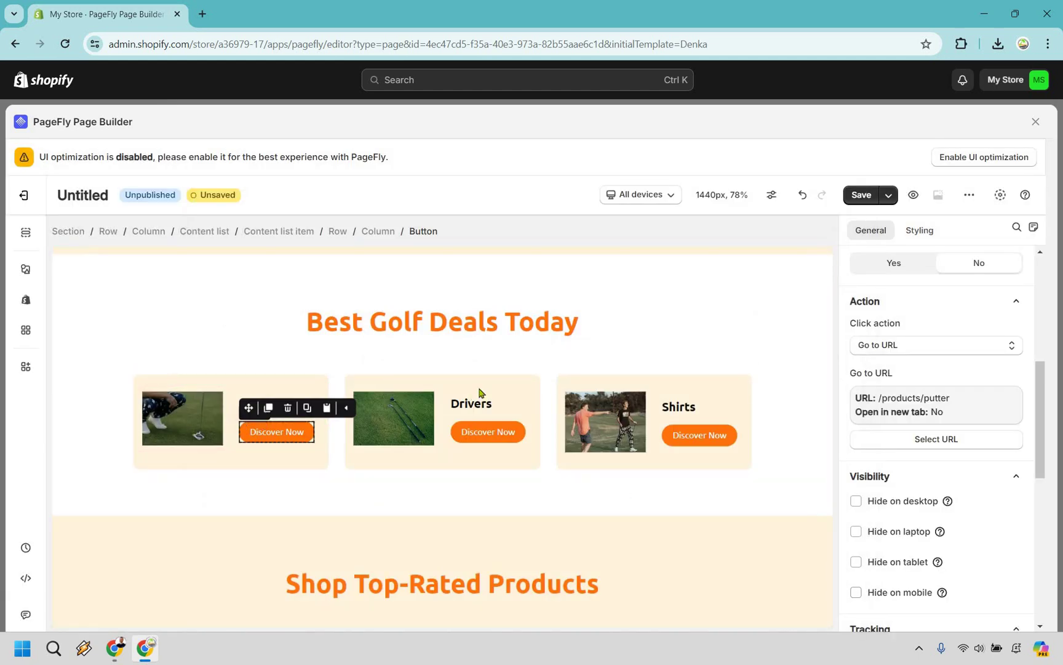
Link the Drivers card's Discover Now button to the Driver product with the Go to URL click action.
click(489, 433)
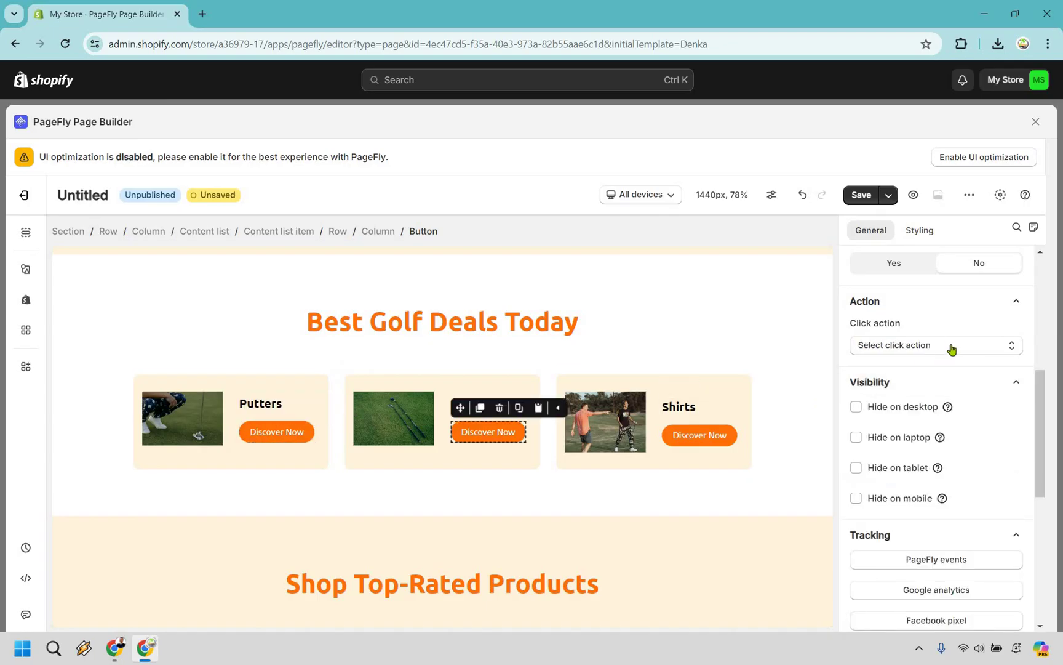
click(899, 345)
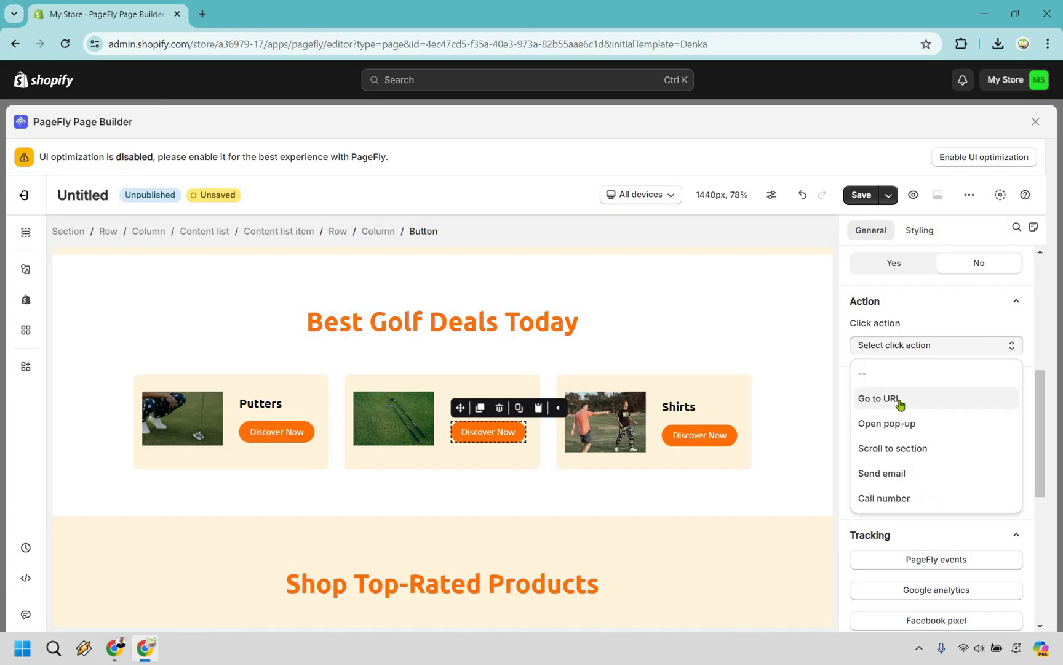
click(903, 405)
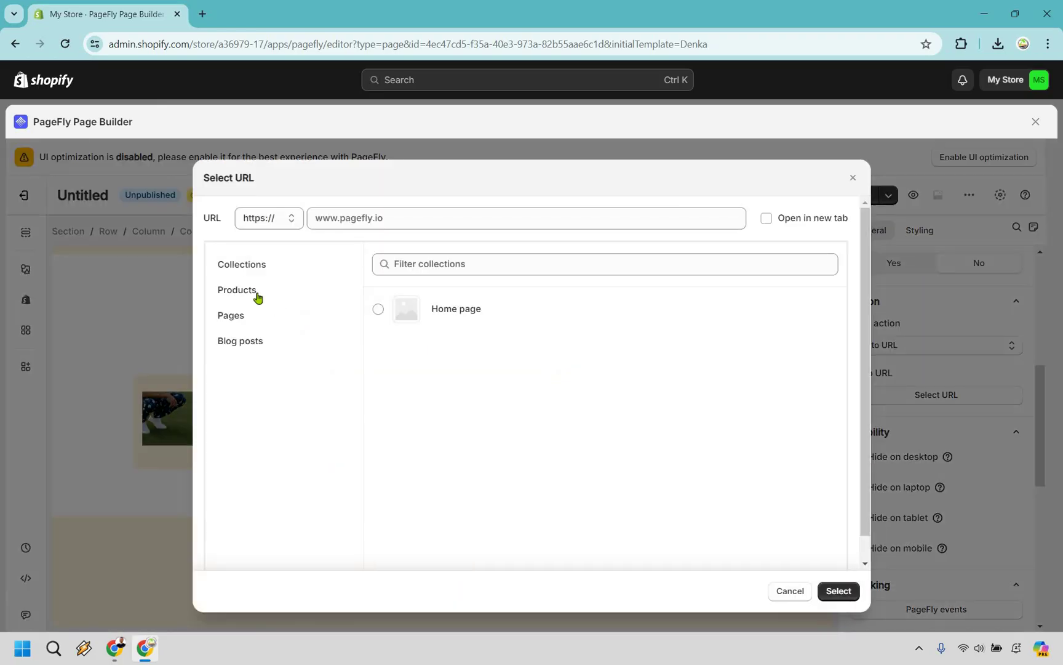
click(257, 295)
scroll(477, 283, down, 1)
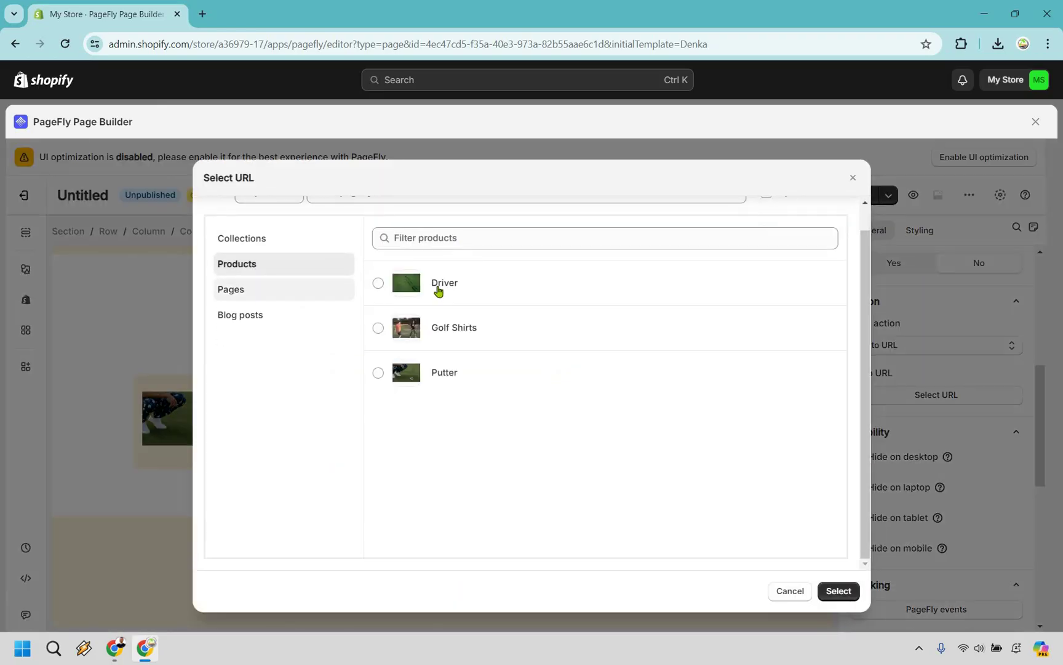
click(440, 284)
key(Return)
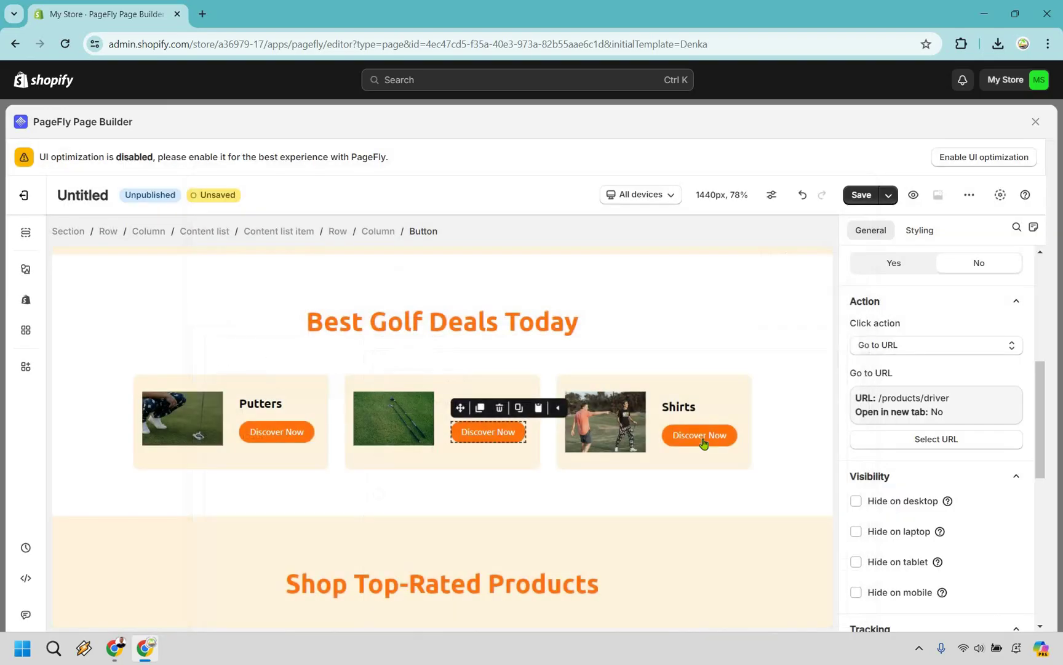
Link the Shirts card's Discover Now button to the Golf Shirts product with the Go to URL click action.
click(920, 346)
click(915, 396)
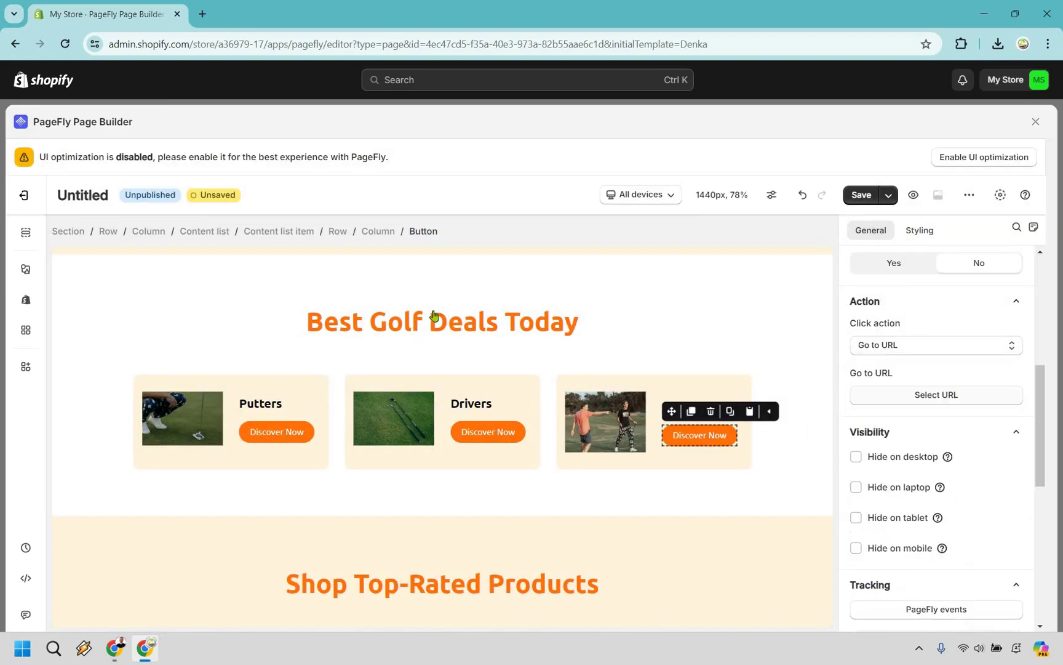
key(Tab)
key(Return)
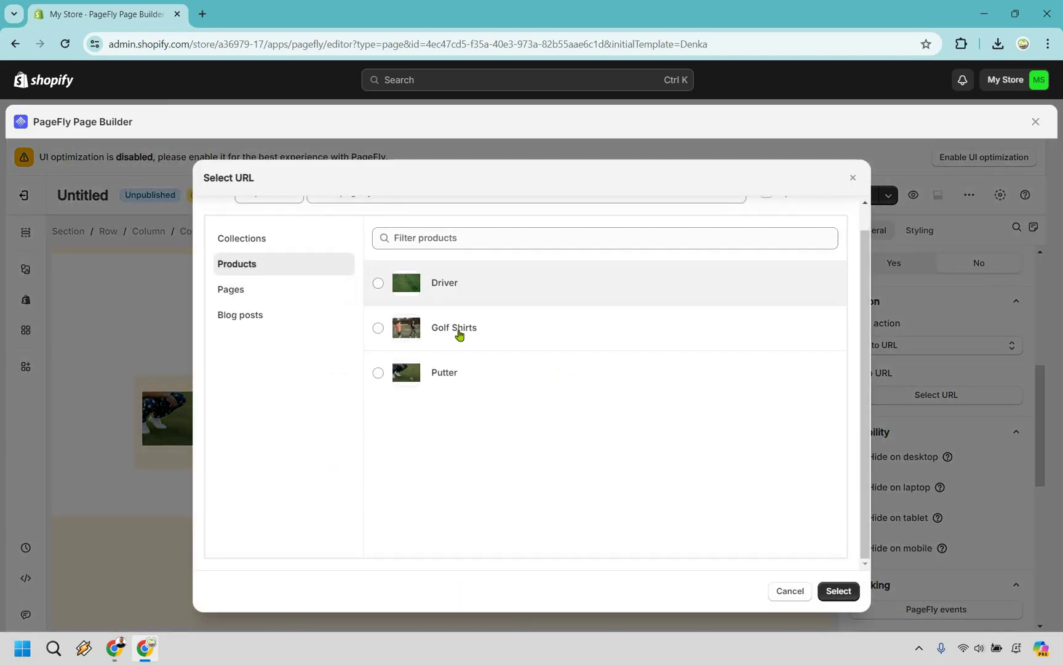
click(460, 331)
click(839, 590)
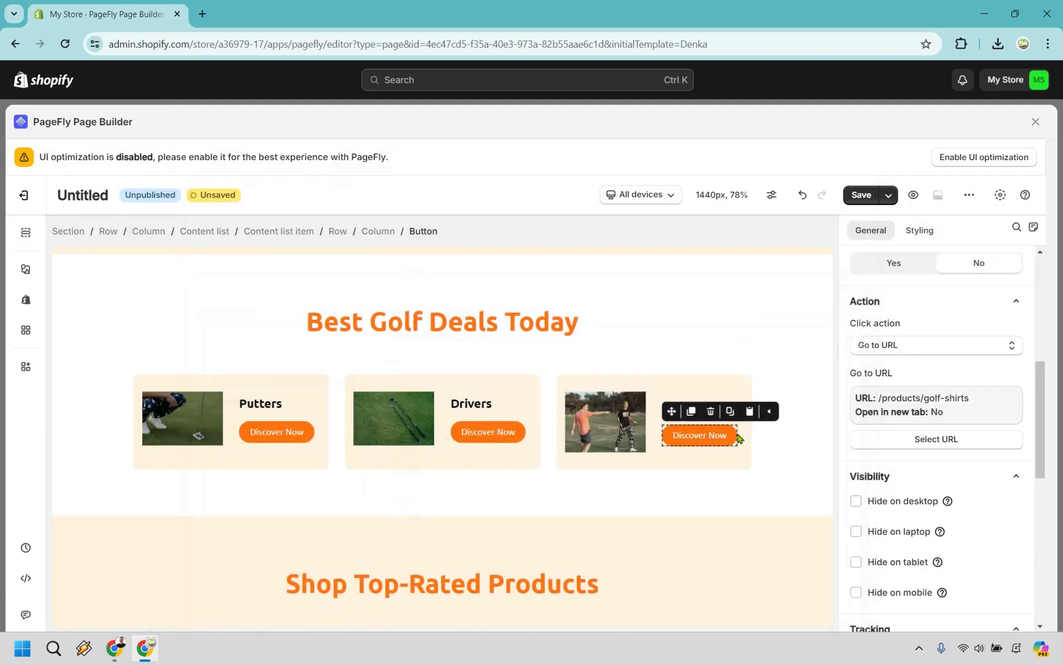
Set the product source of the product list under "Shop Top-Rated Products" to All.
scroll(739, 362, up, 4)
scroll(738, 362, down, 7)
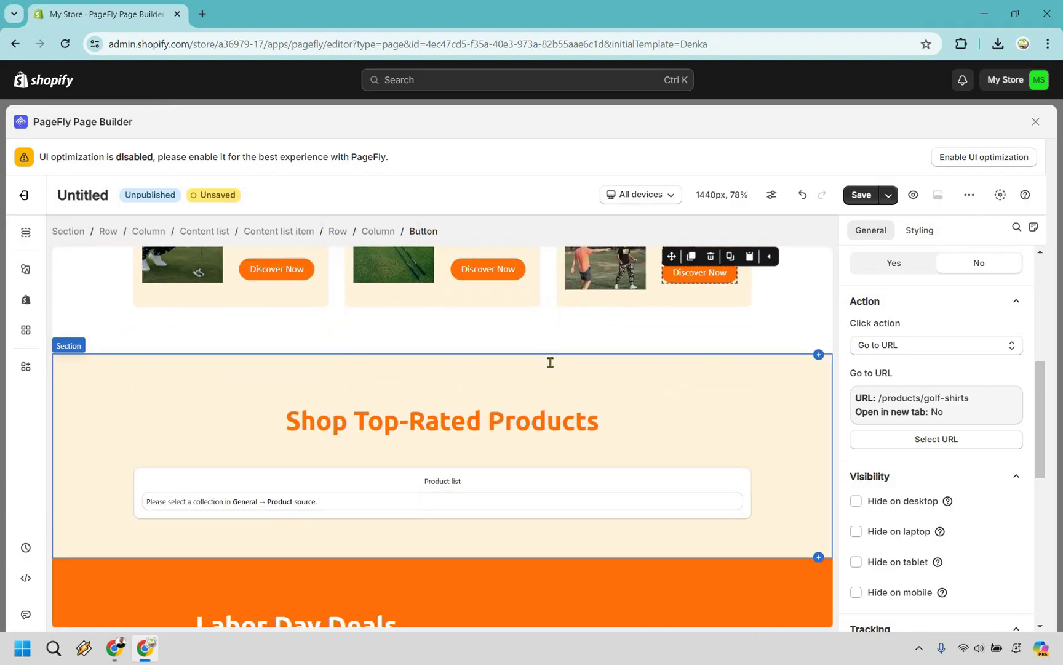
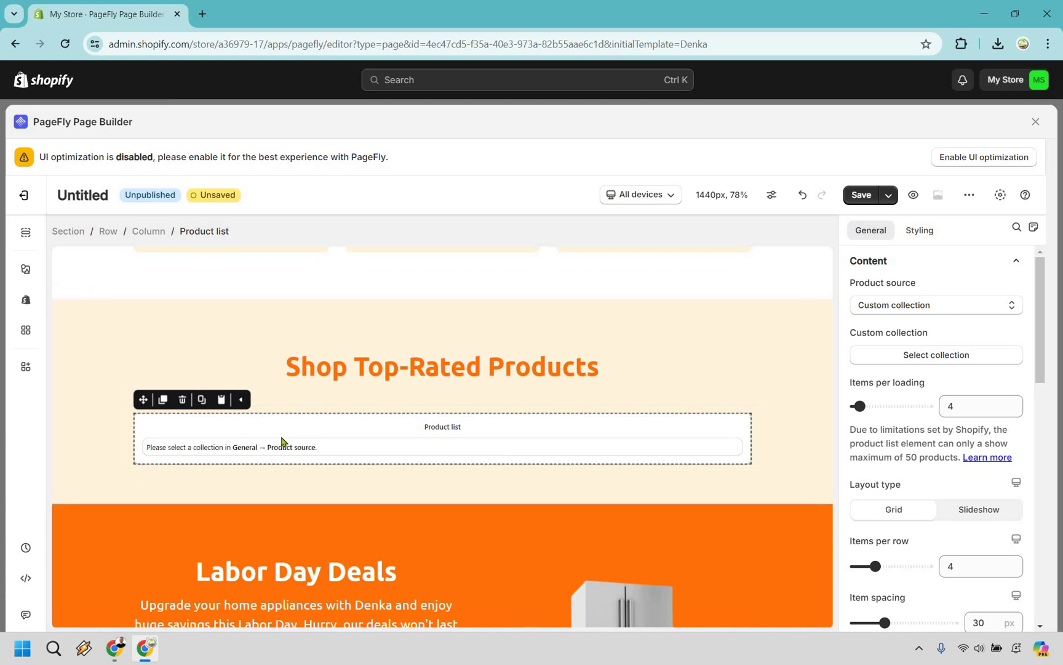
click(914, 306)
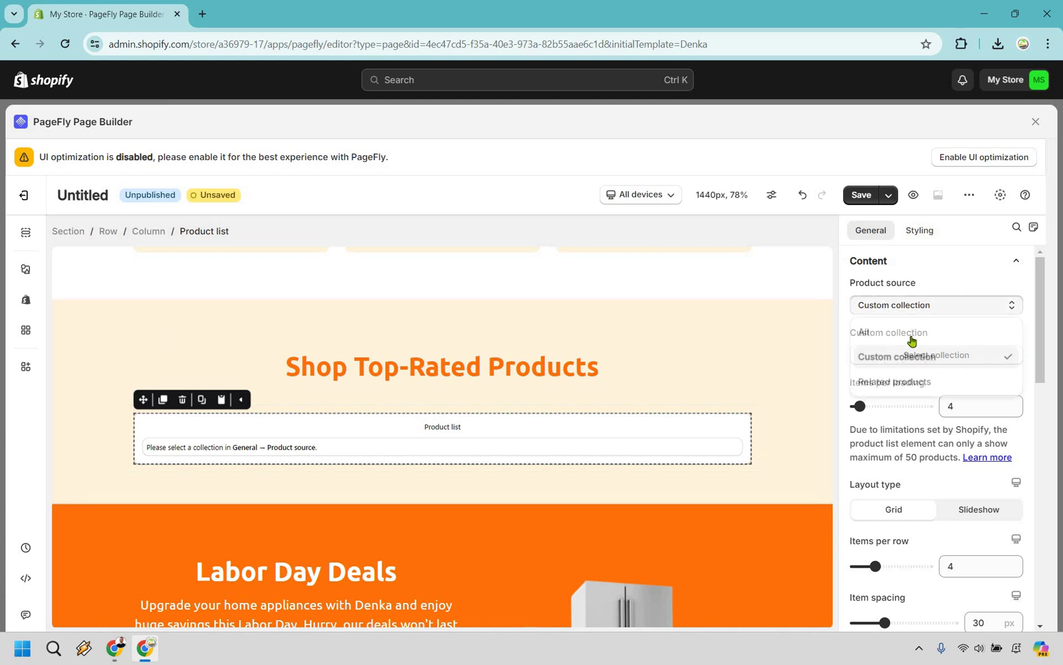
click(909, 332)
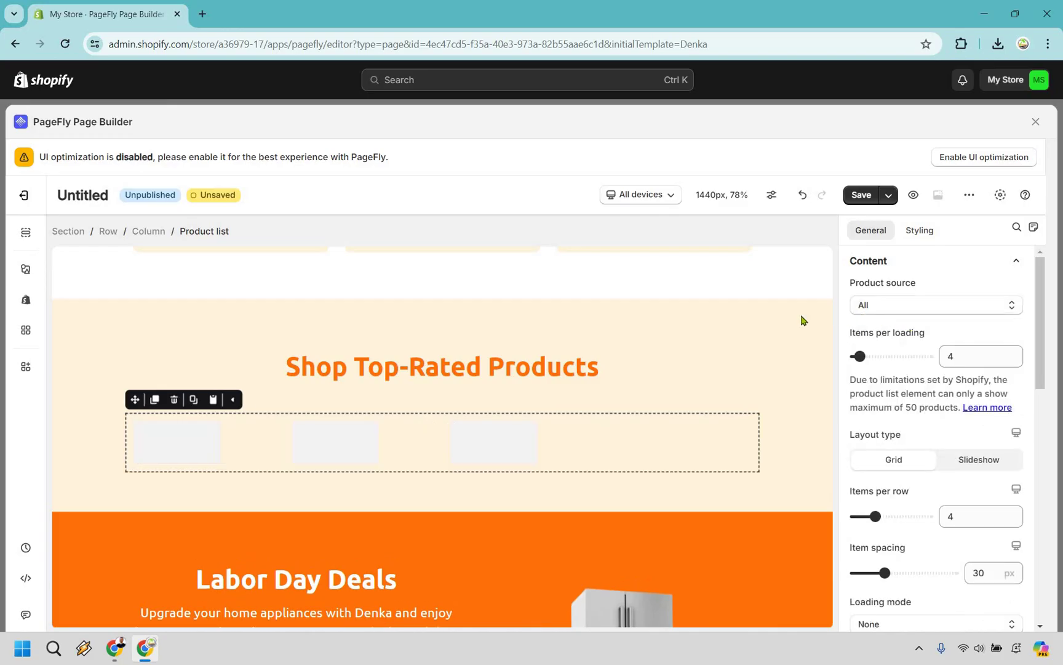
Set the product list to 3 items per loading and 3 items per row.
click(860, 356)
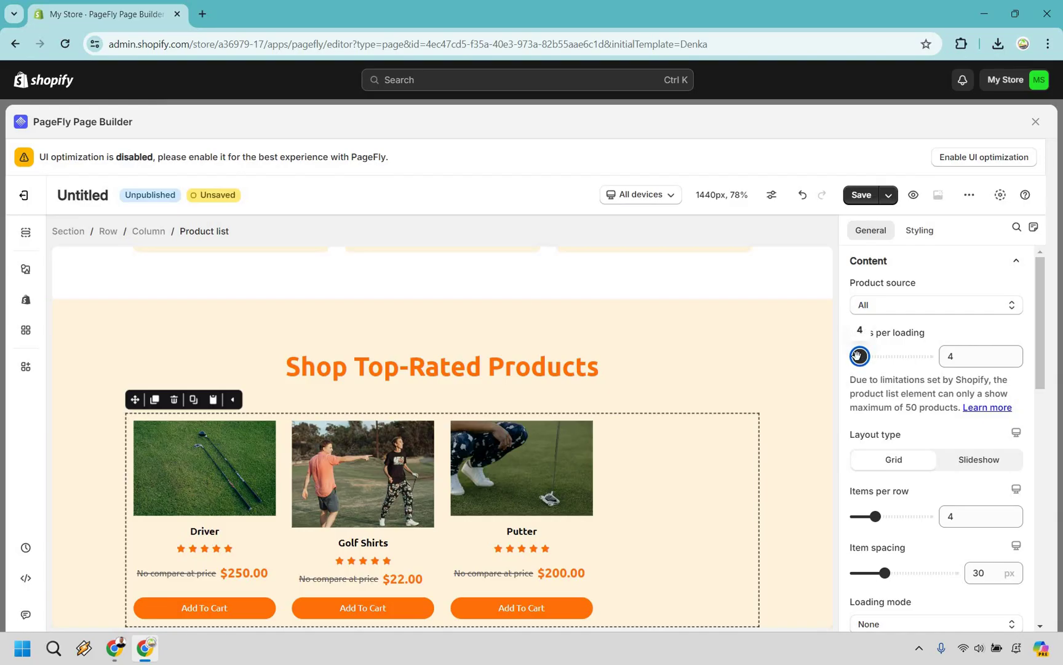
drag(858, 356, 855, 356)
click(991, 355)
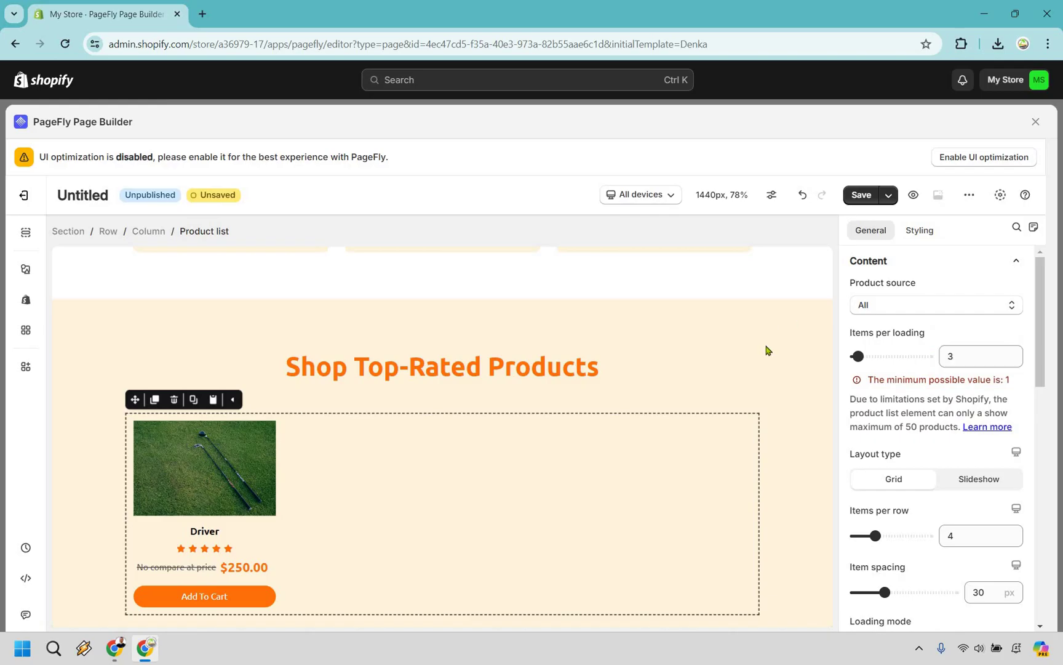
click(896, 336)
scroll(966, 288, down, 3)
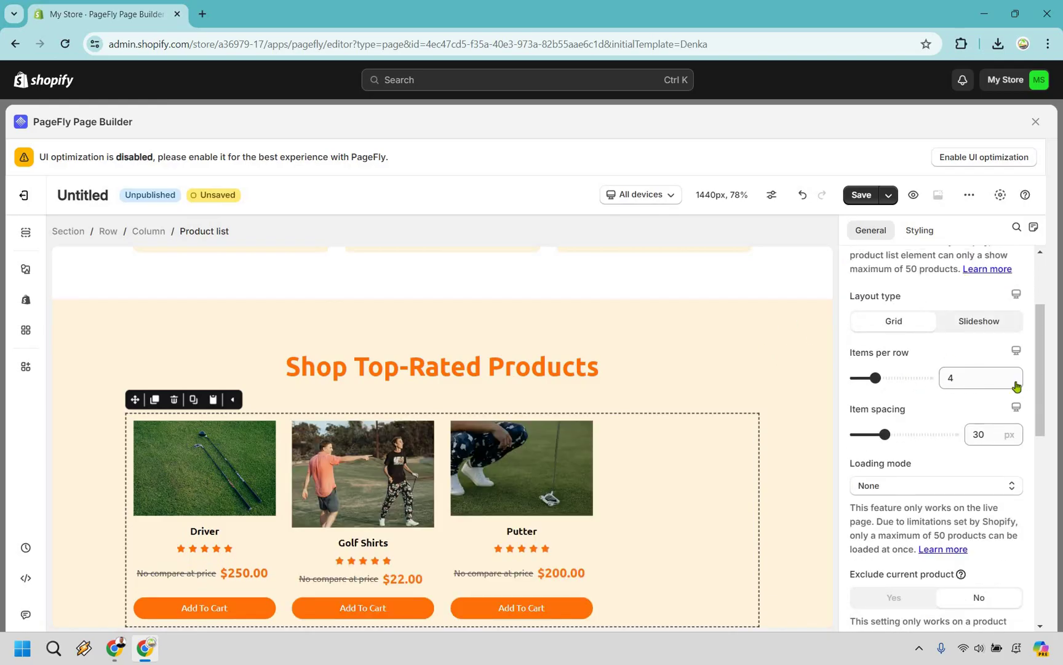
key(Down)
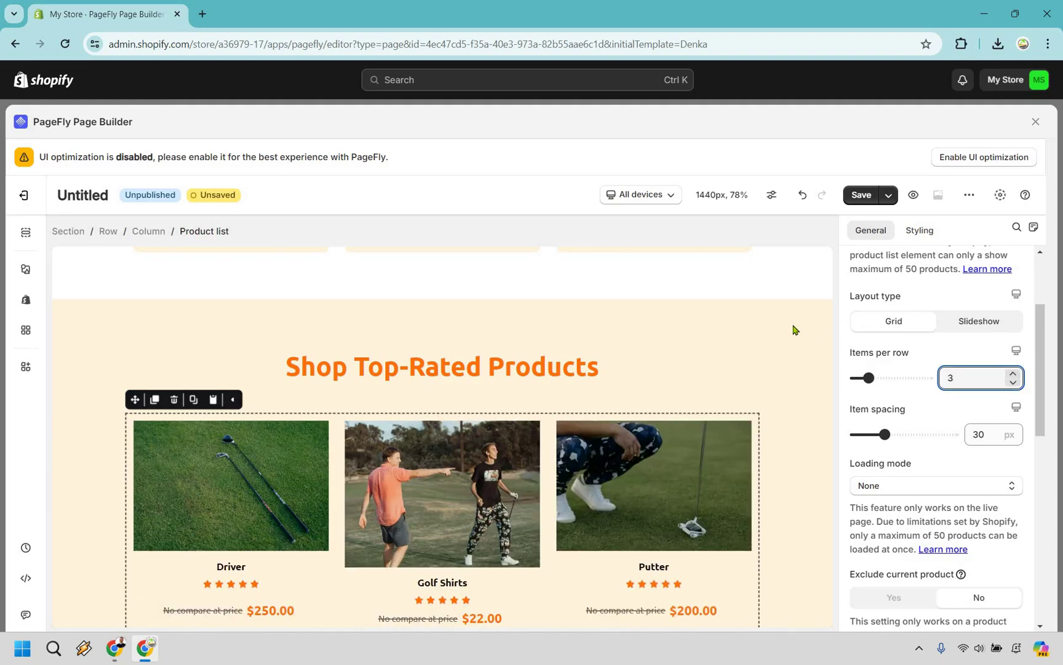
Set the after add to cart action of the product list's Add To Cart button to Go to custom link.
scroll(800, 345, down, 2)
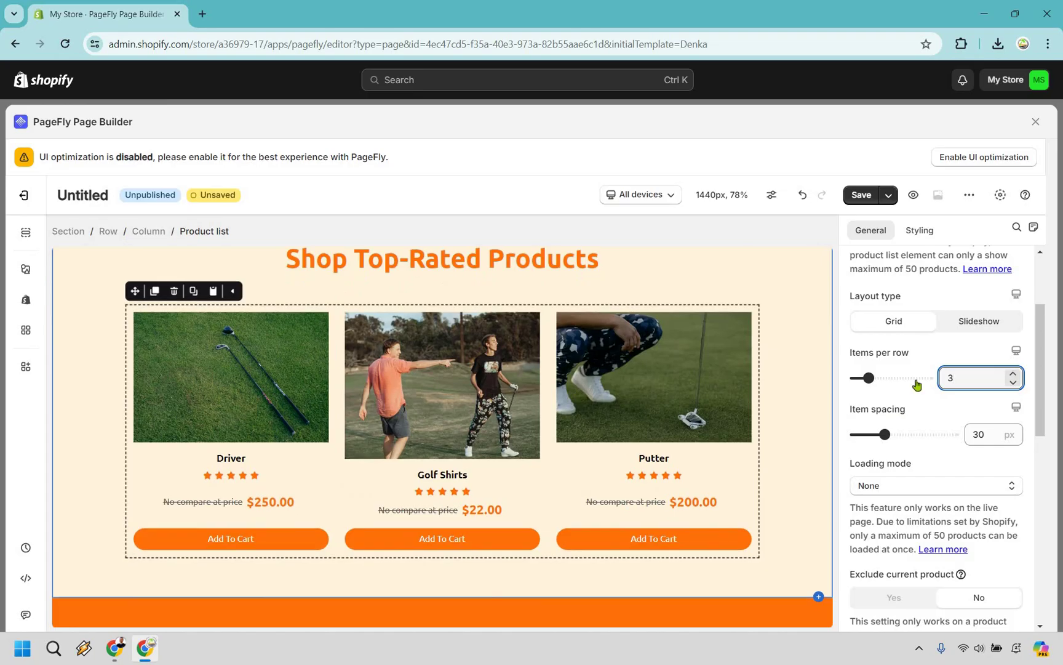
scroll(940, 363, down, 2)
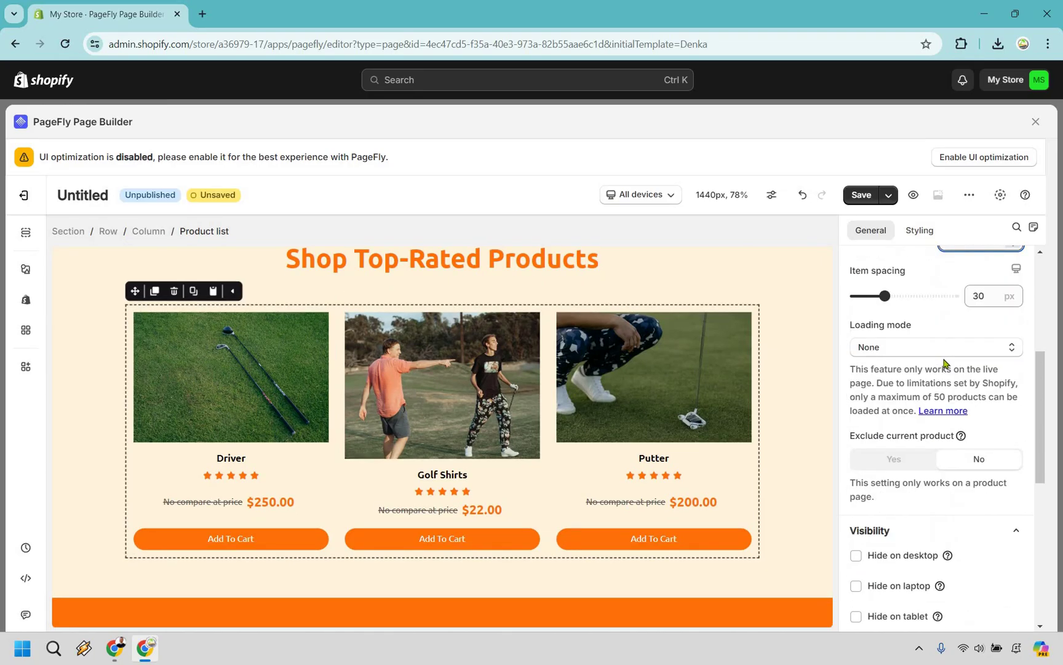
scroll(946, 363, down, 2)
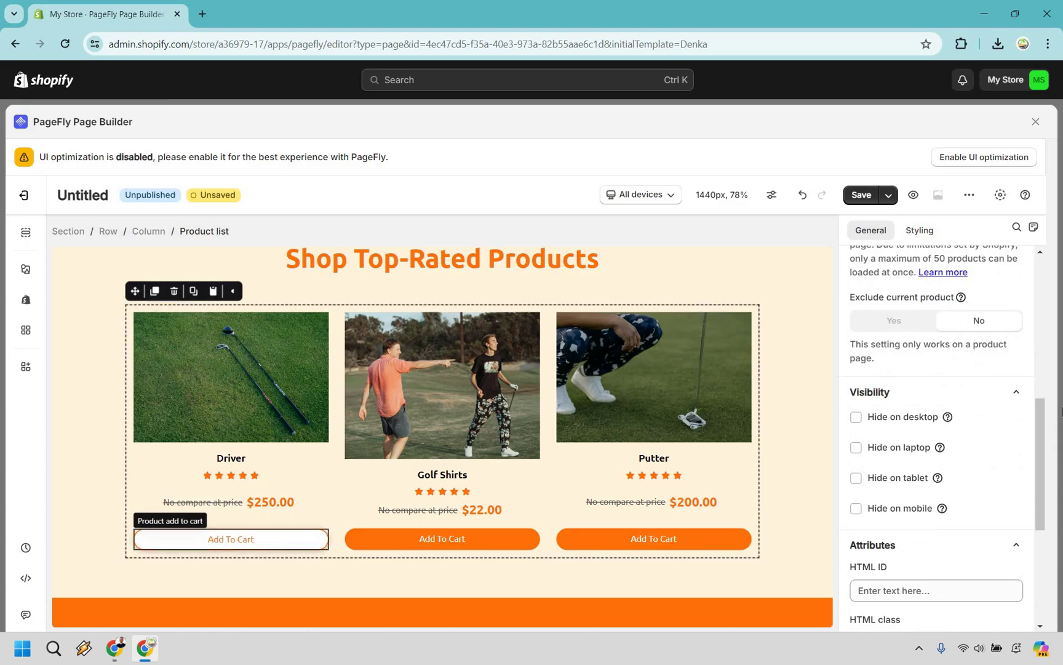
click(291, 539)
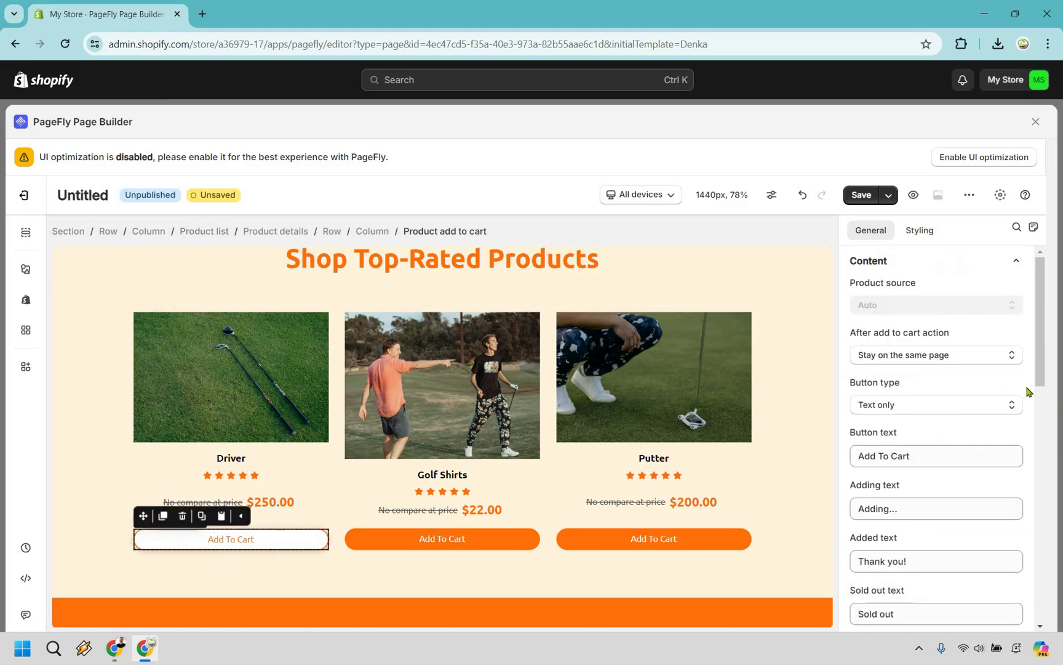
click(933, 356)
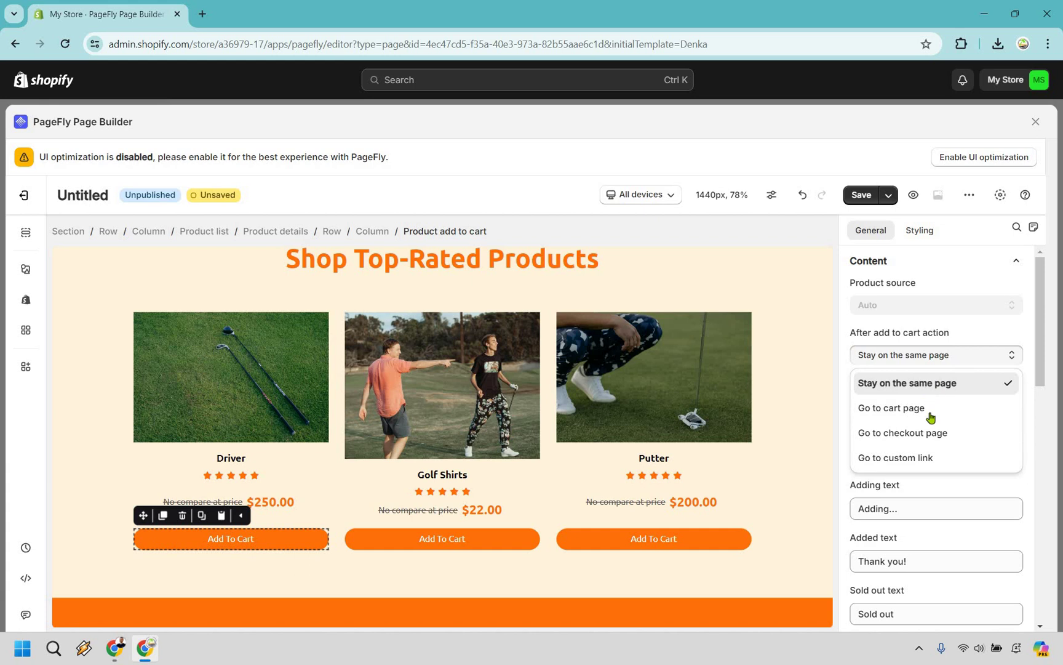
click(946, 461)
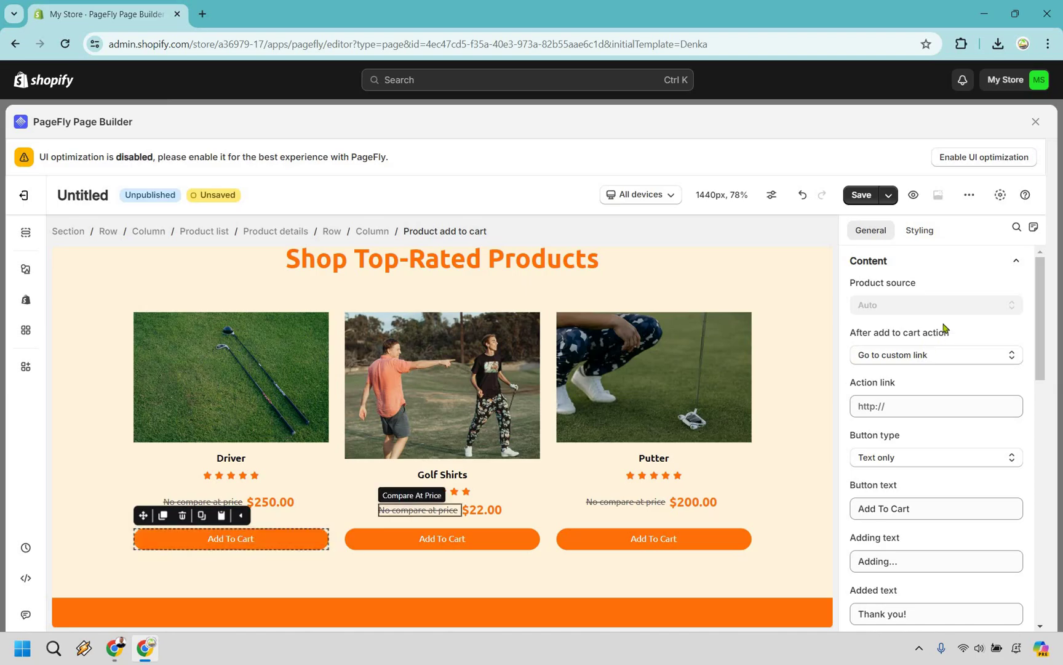
Change the button text of the product list's Add To Cart button to "Click Here To Learn More".
scroll(975, 338, down, 15)
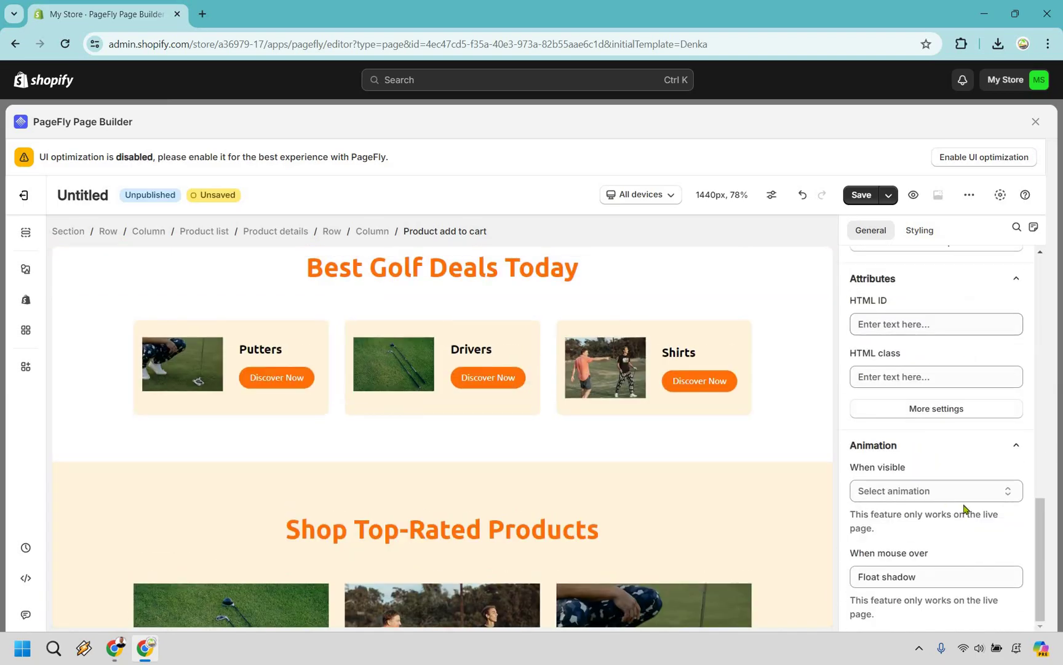
scroll(962, 506, up, 6)
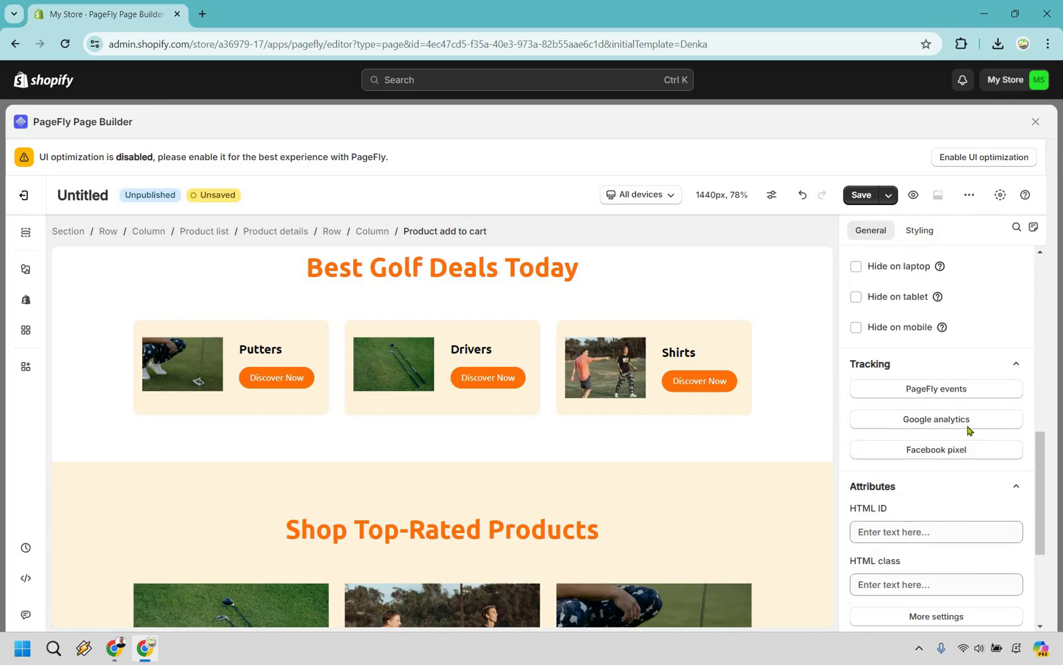
scroll(961, 424, up, 7)
scroll(928, 382, down, 2)
click(921, 371)
key(ctrl+a)
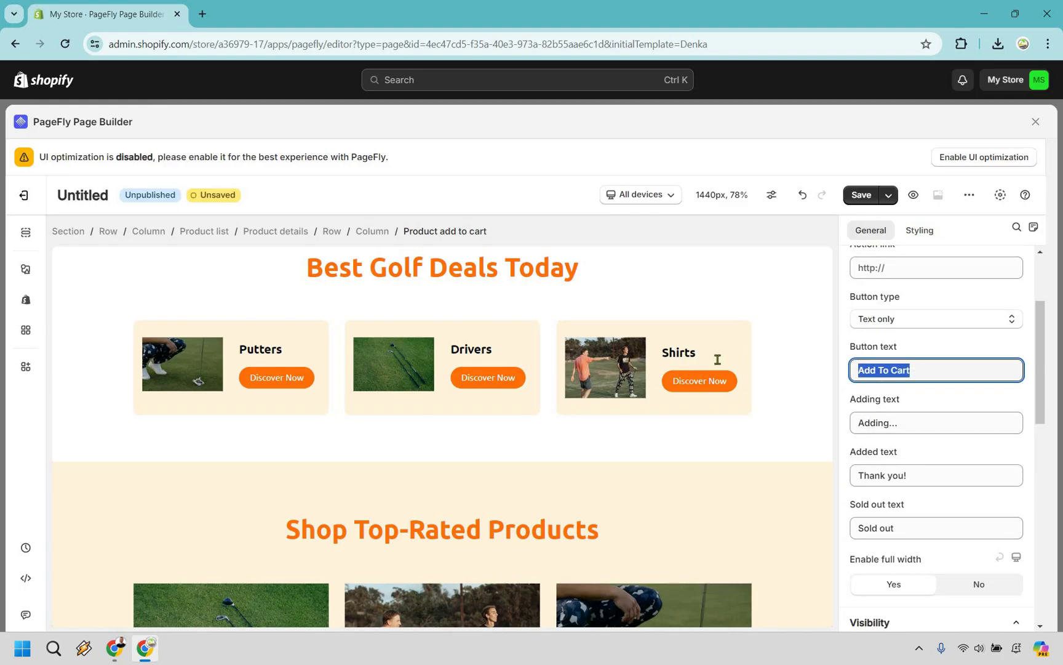
scroll(717, 376, down, 5)
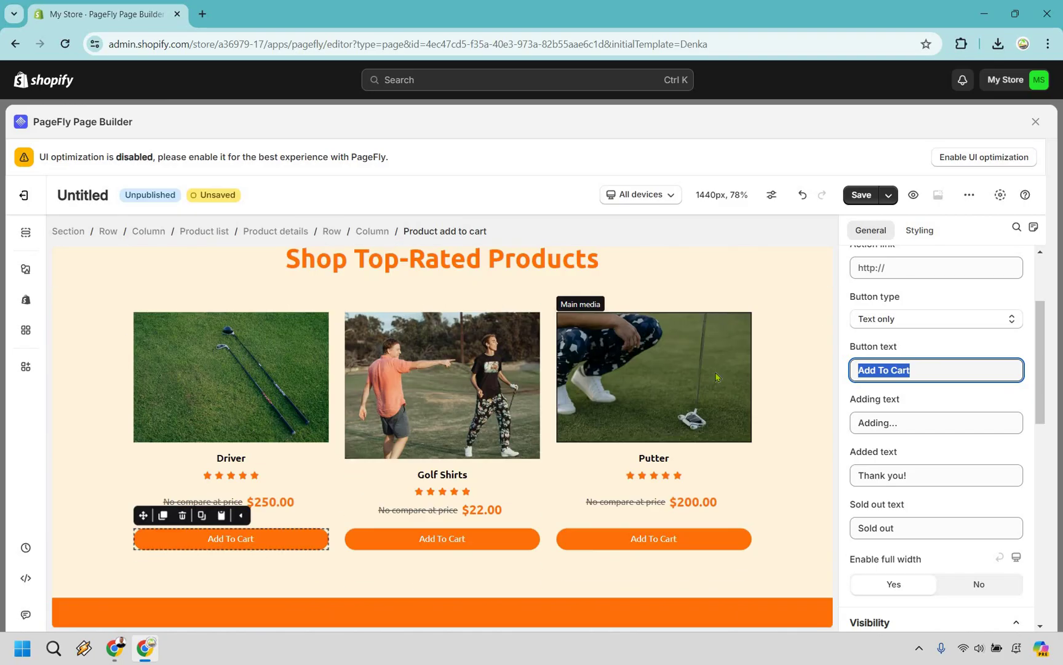
text(Click H)
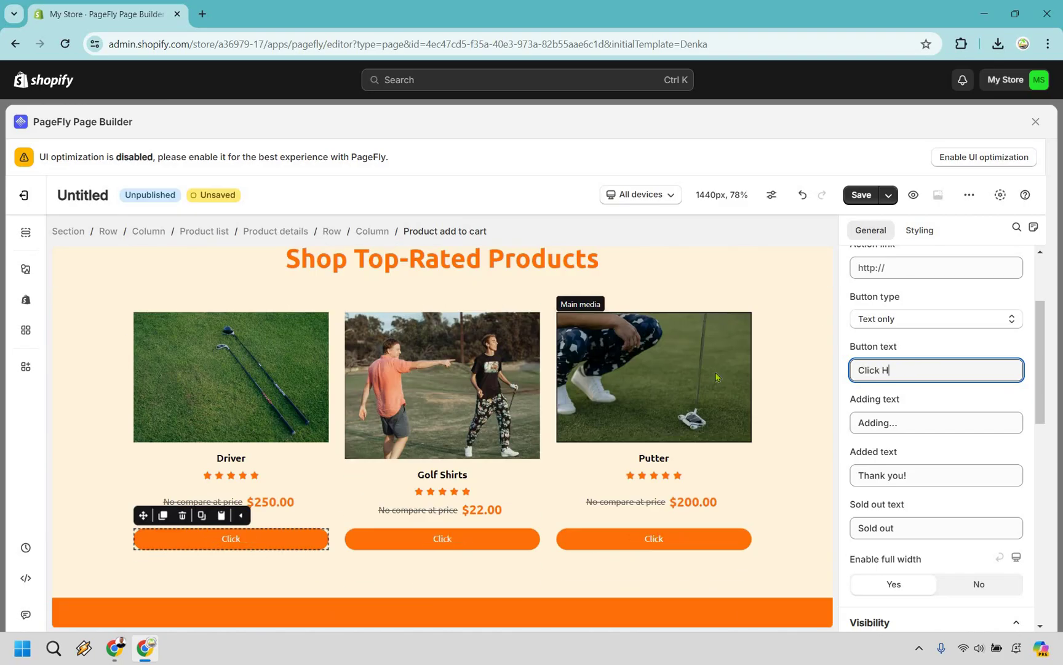
text(ere To Learn More)
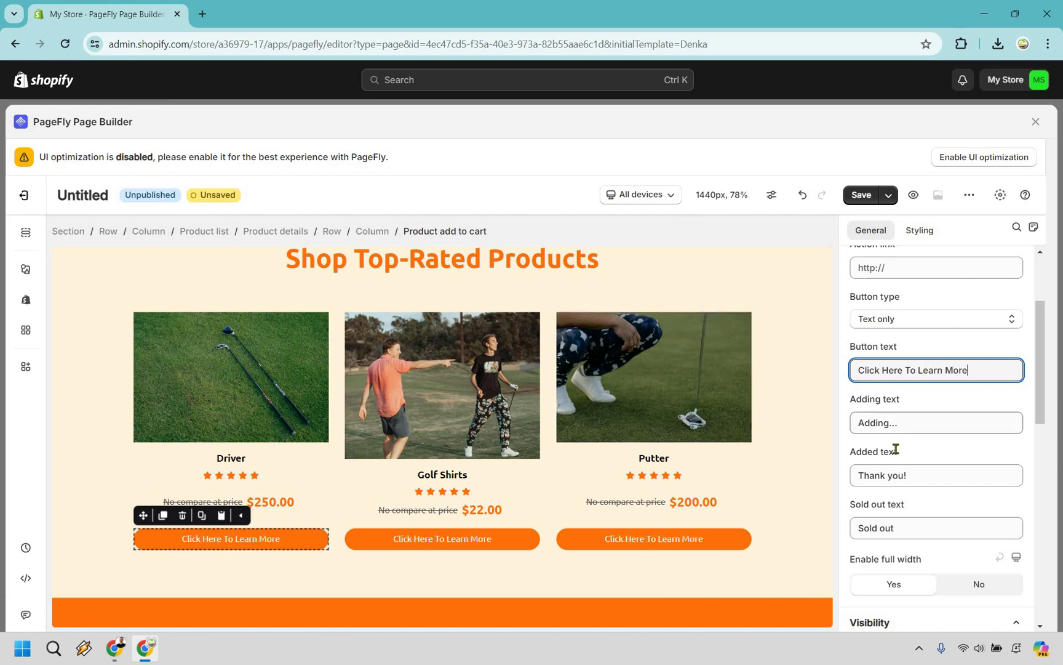
click(800, 305)
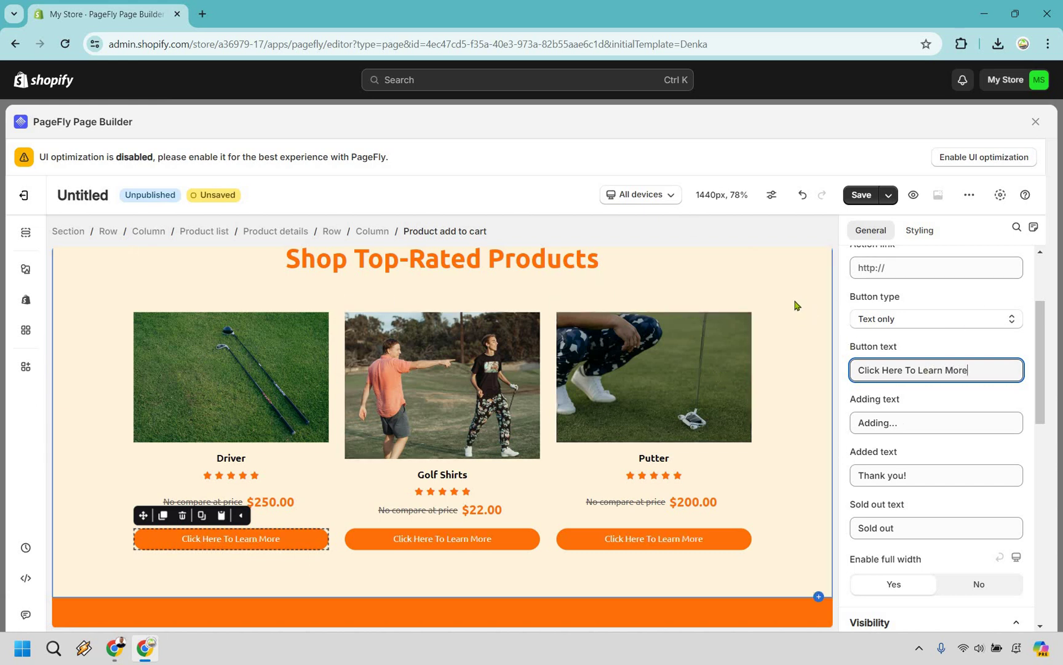
Replace the appliances image in the Labor Day Deals section with the golfer photo golf 1.jpg and clear its alt text.
scroll(760, 295, down, 5)
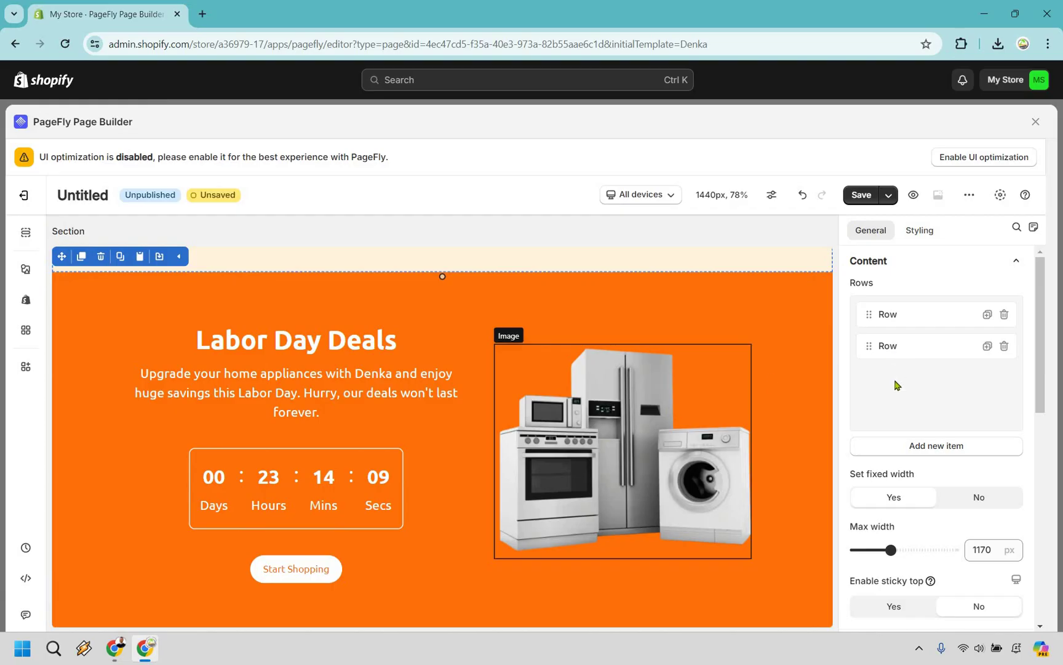
click(690, 388)
click(892, 393)
click(698, 394)
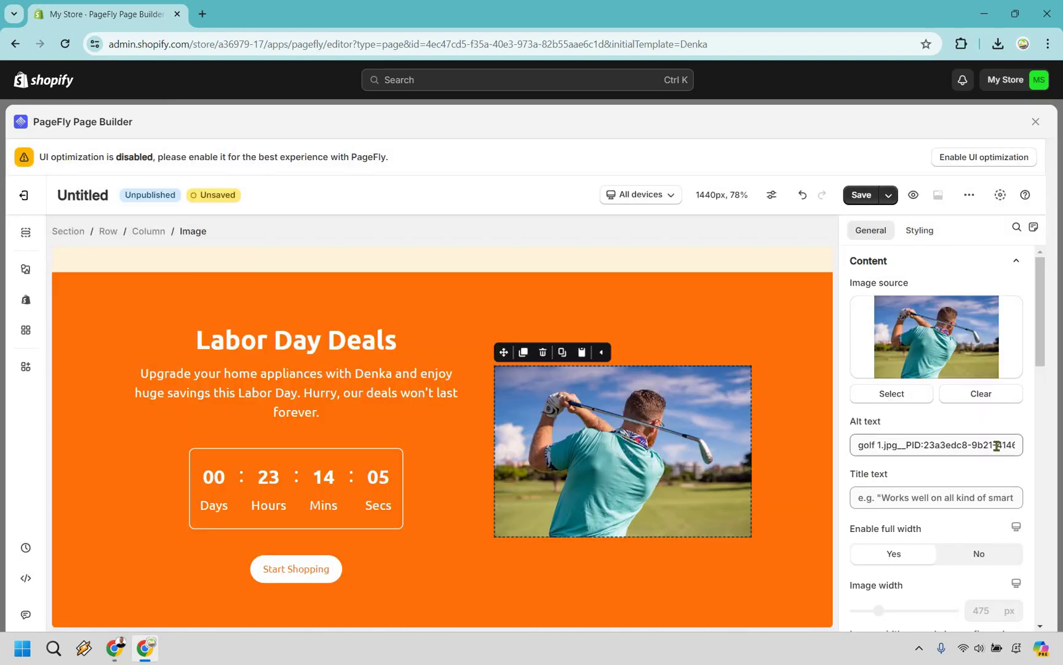
triple_click(997, 444)
key(BackSpace)
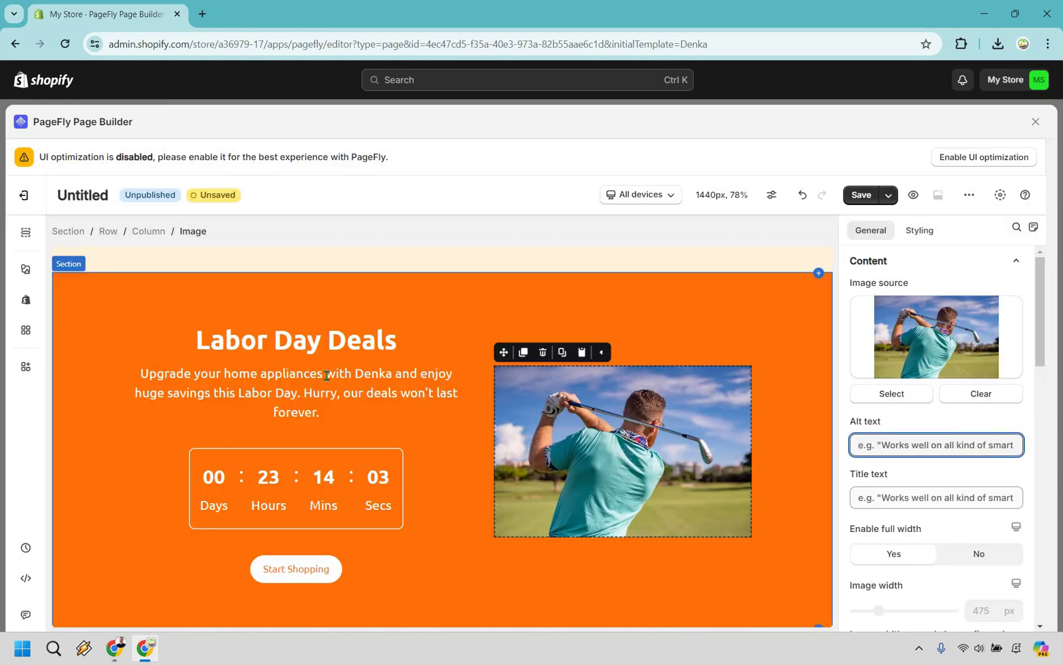
Change the "Labor Day Deals" heading to "Best Deals".
click(307, 343)
click(307, 343)
double_click(307, 343)
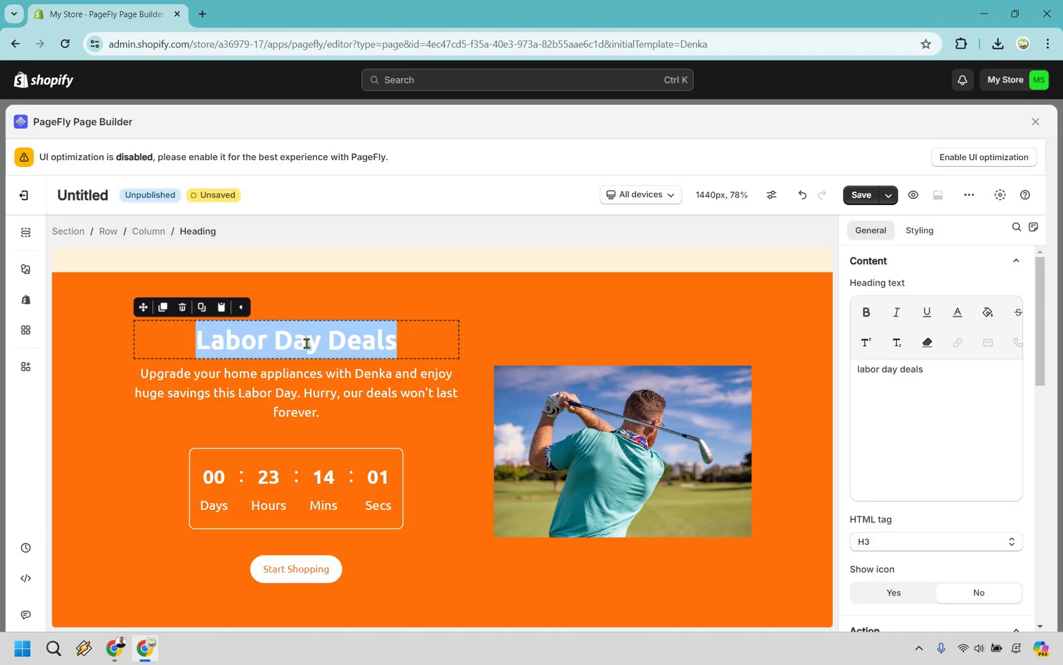
text(Best Deals)
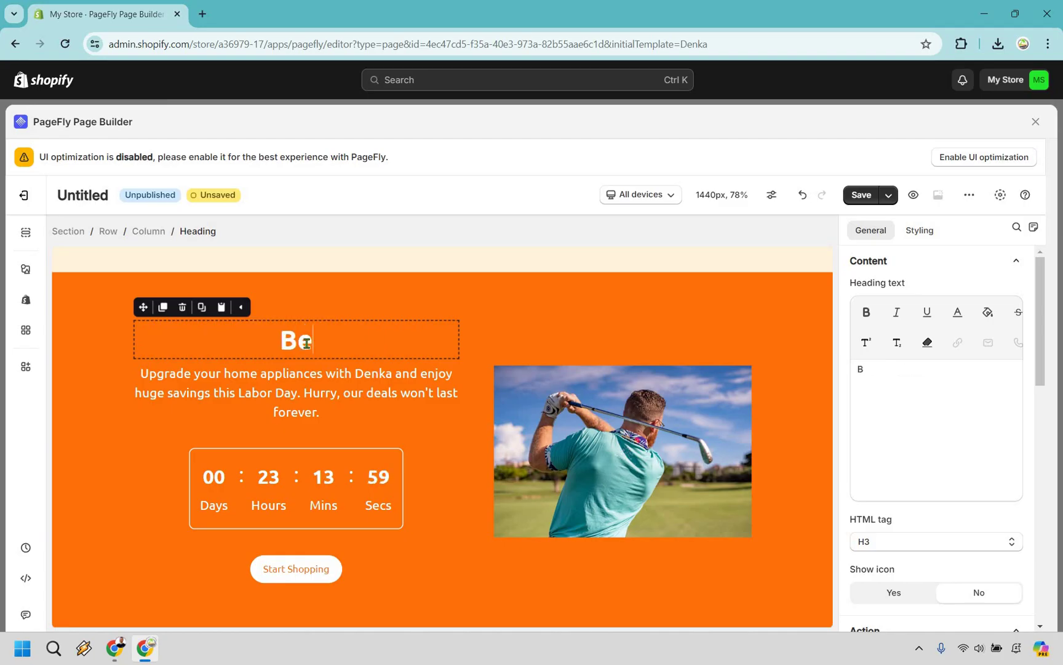
Set the countdown period of the timer in the Best Deals section to 7 days.
click(315, 389)
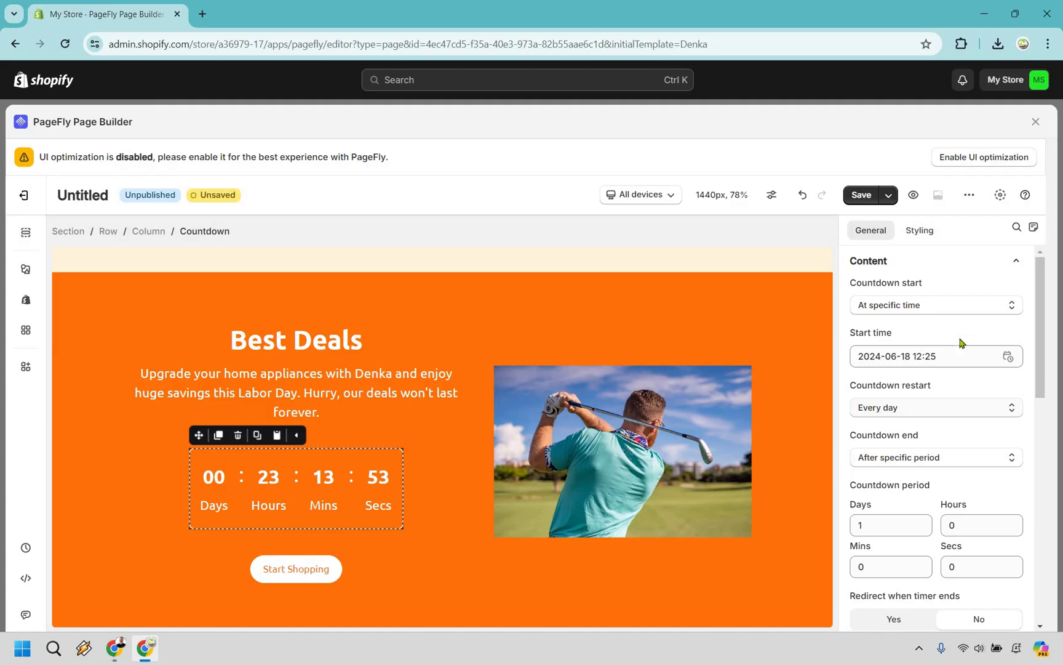
scroll(902, 468, down, 1)
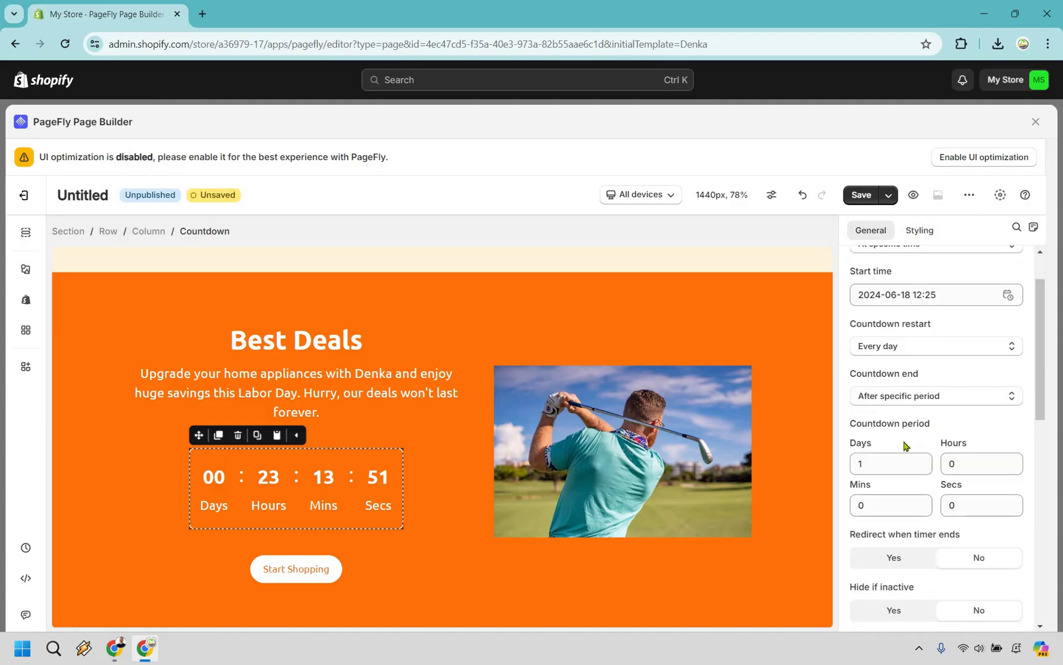
double_click(860, 454)
key(BackSpace)
double_click(863, 452)
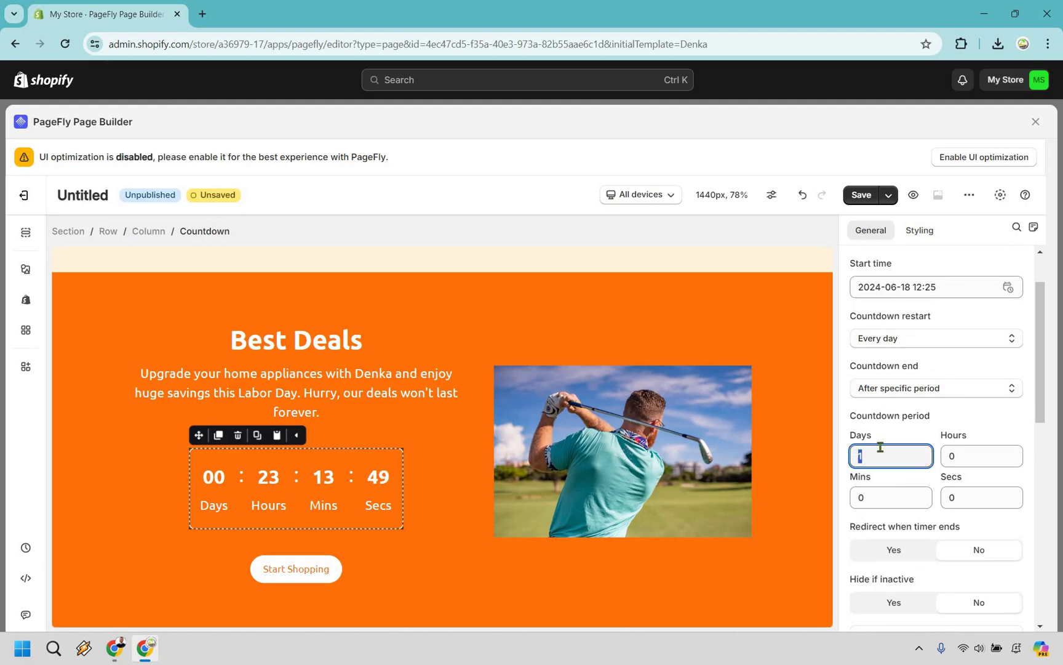
text(7)
click(1010, 316)
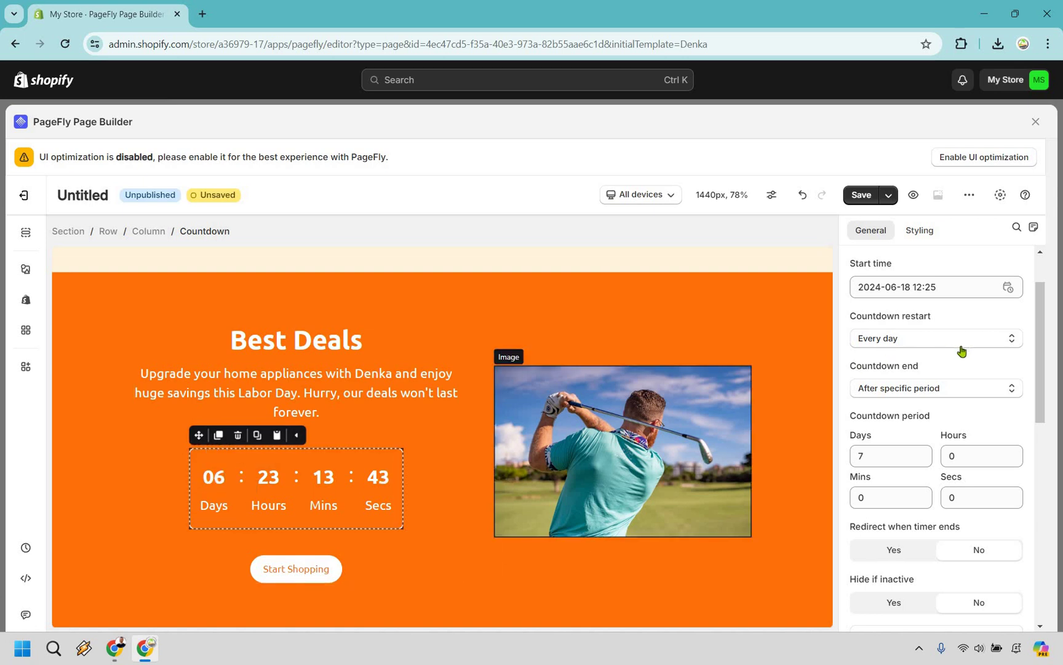
click(971, 383)
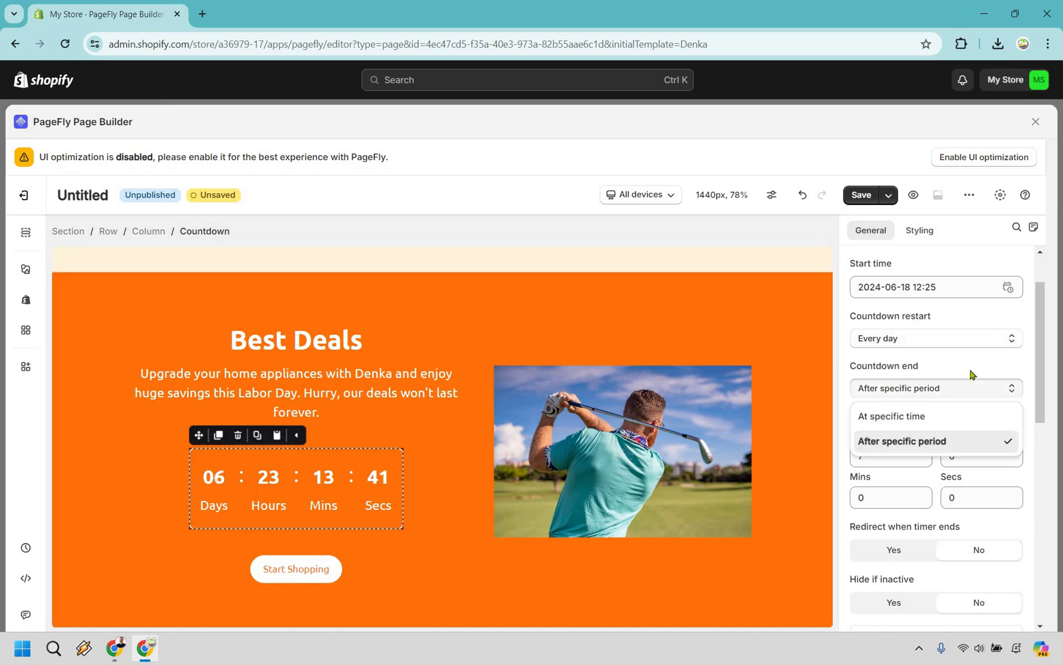
click(962, 347)
scroll(973, 373, down, 1)
scroll(881, 362, down, 2)
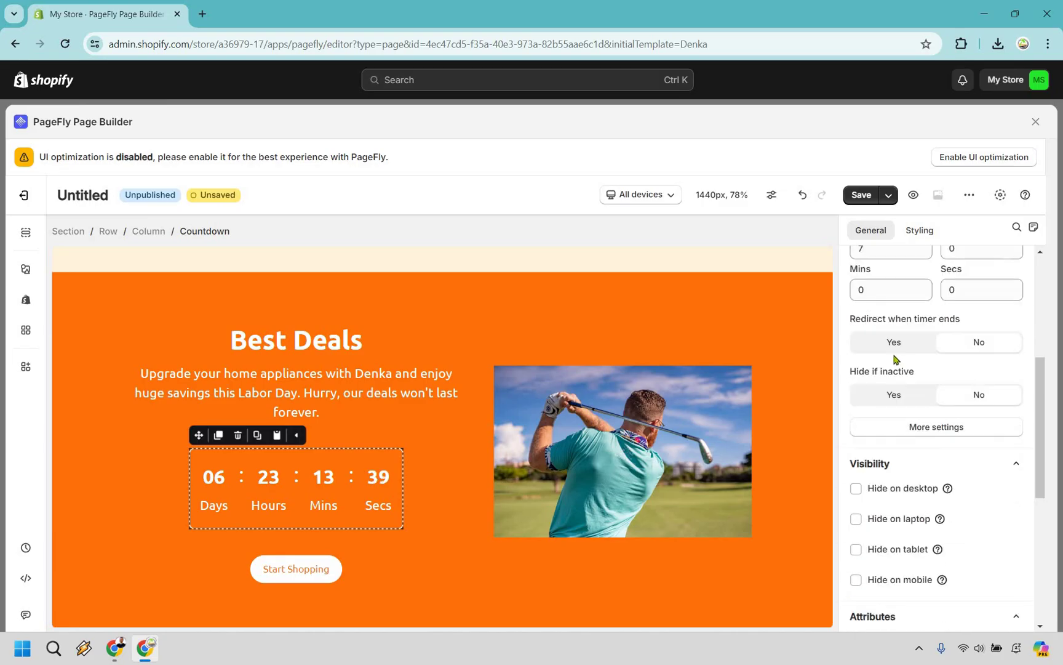
Try the countdown's option to redirect when the timer ends, and switch it back to No.
click(919, 348)
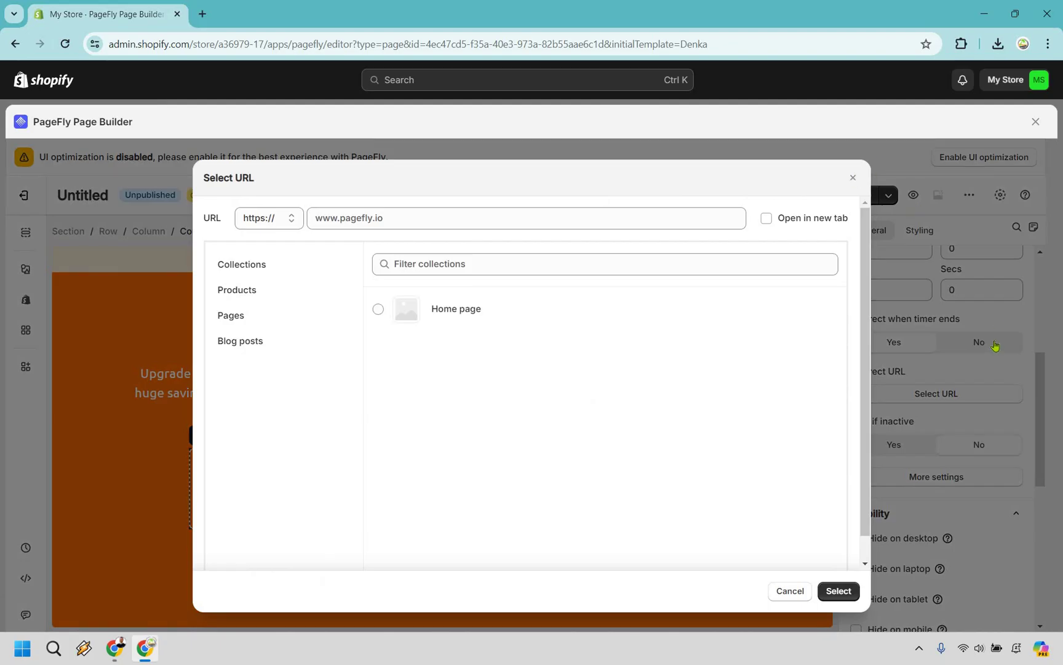
click(995, 345)
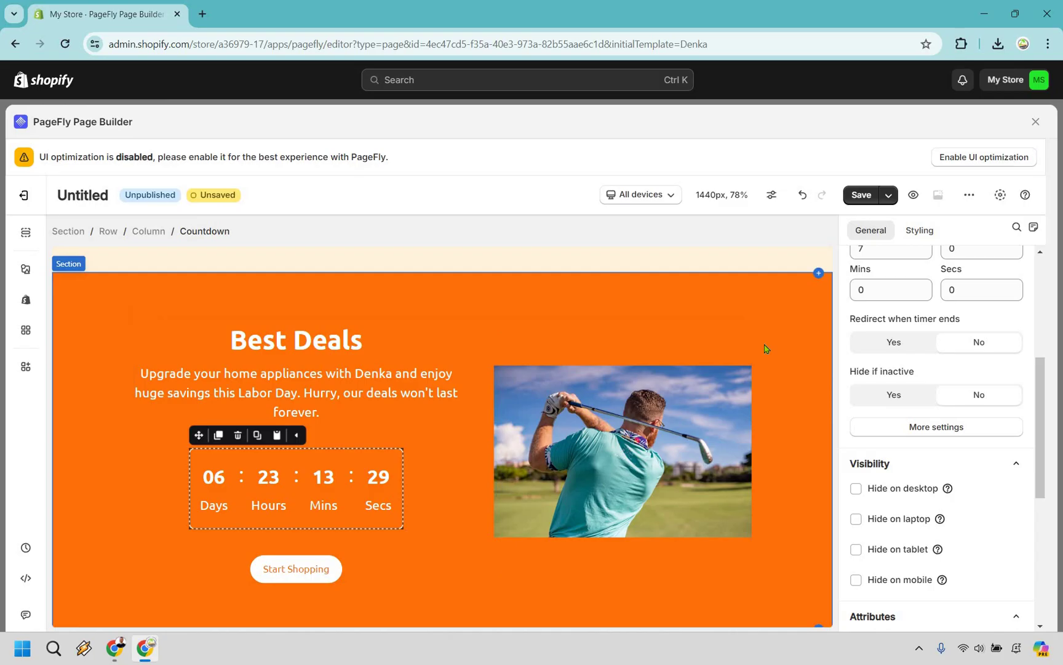
Delete the section with the "Elevating Home Experience" and "Innovative. Elegant. Denka." rows below Best Deals.
scroll(766, 329, down, 5)
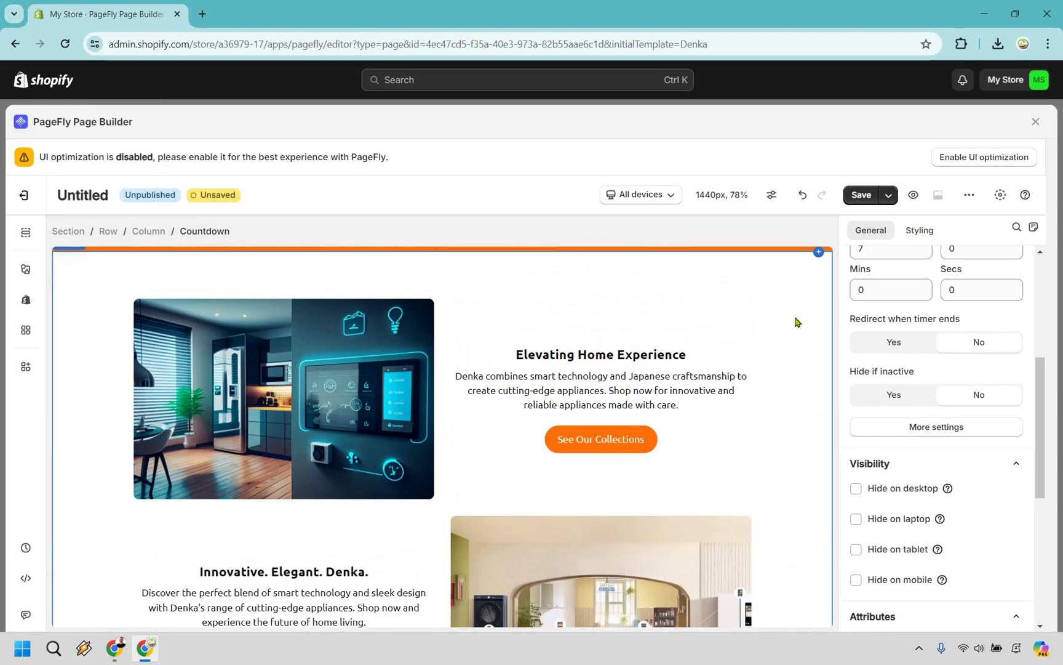
click(827, 348)
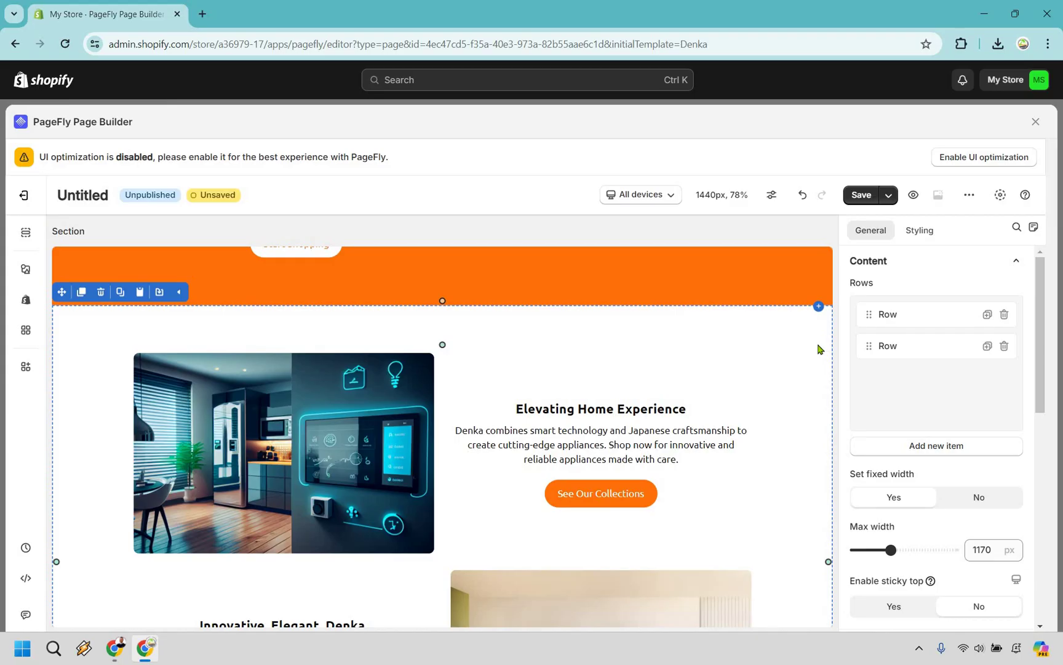
click(102, 293)
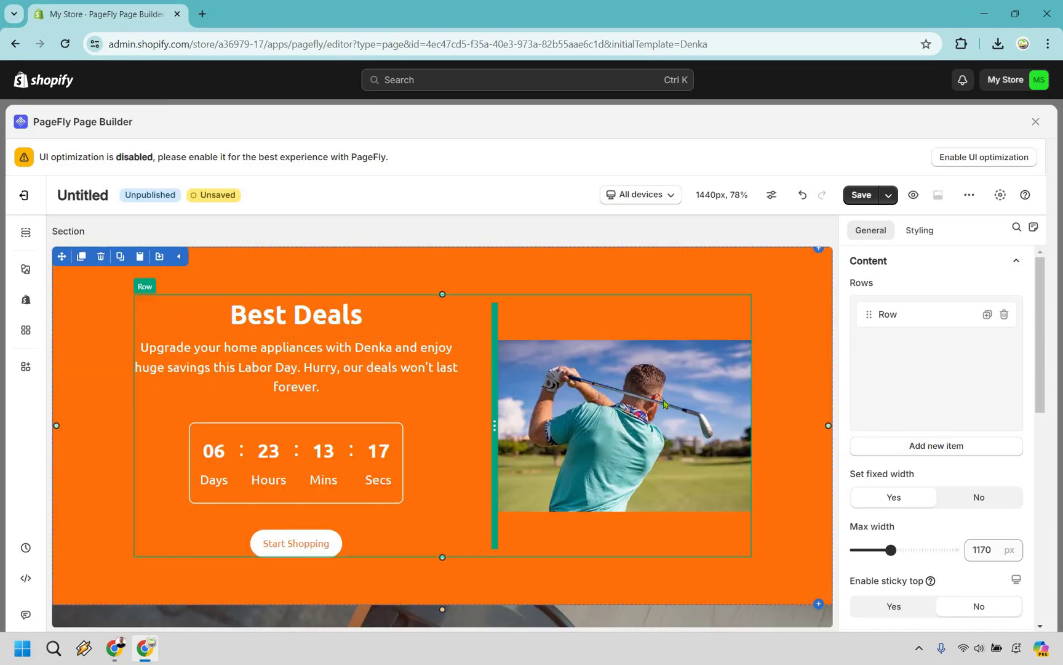
Delete the "What Our Customers Say" testimonial section.
scroll(676, 402, down, 3)
scroll(676, 402, down, 5)
scroll(696, 370, up, 8)
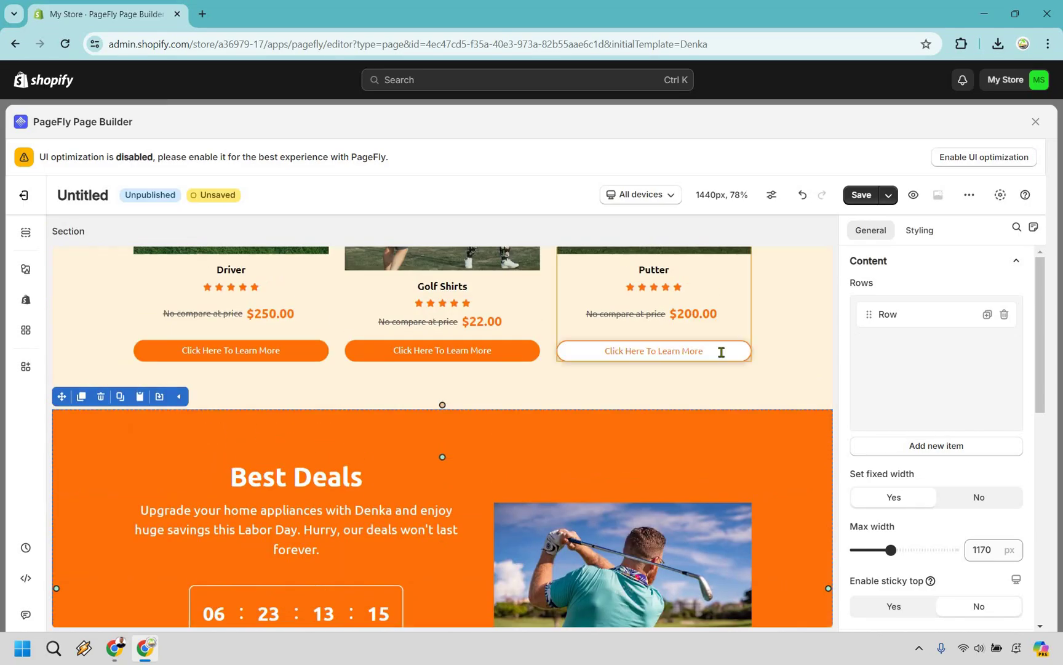
scroll(789, 396, down, 6)
scroll(790, 396, down, 10)
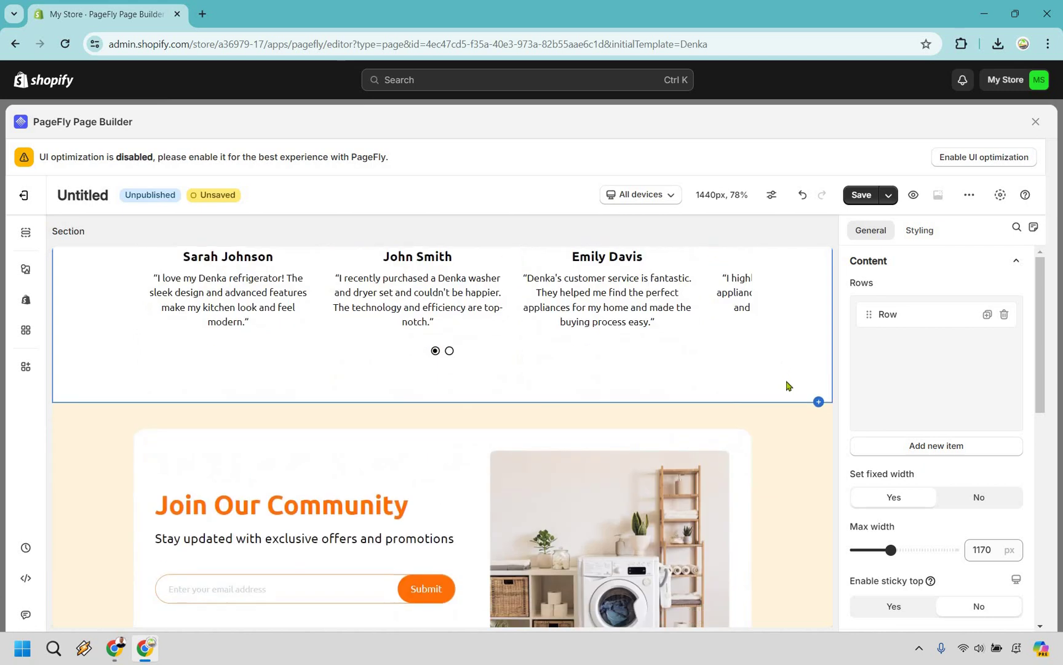
scroll(794, 391, up, 6)
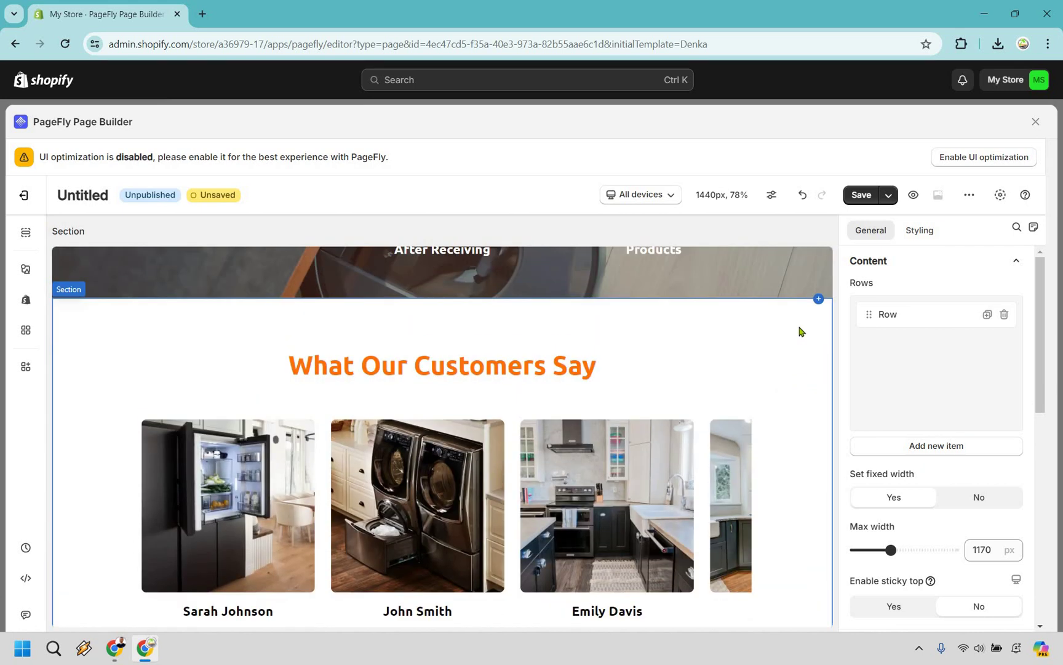
click(799, 331)
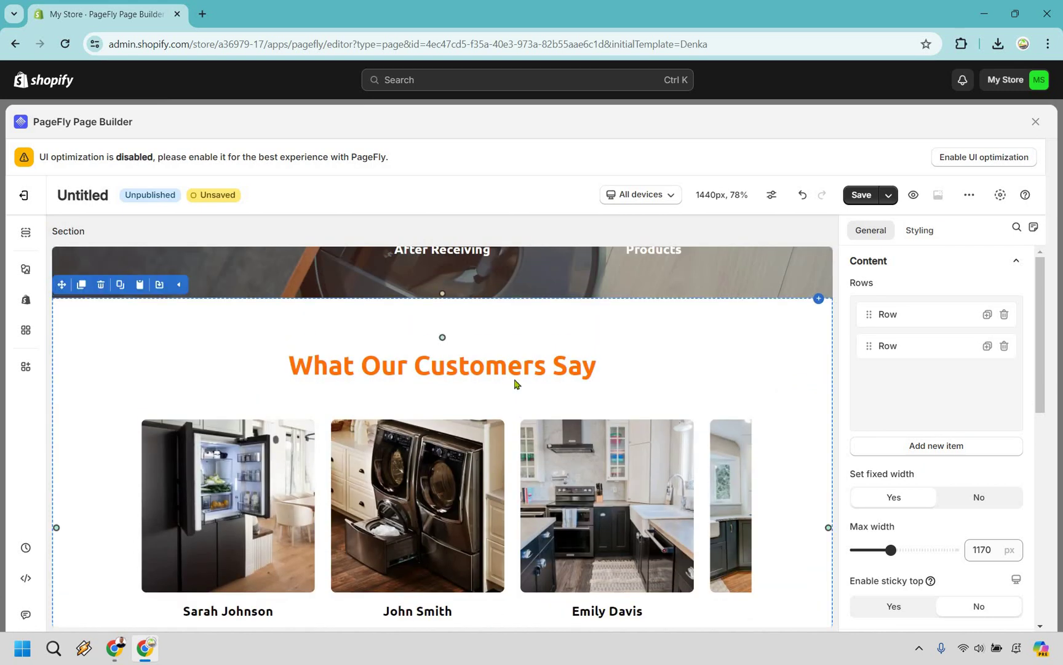
scroll(308, 335, down, 2)
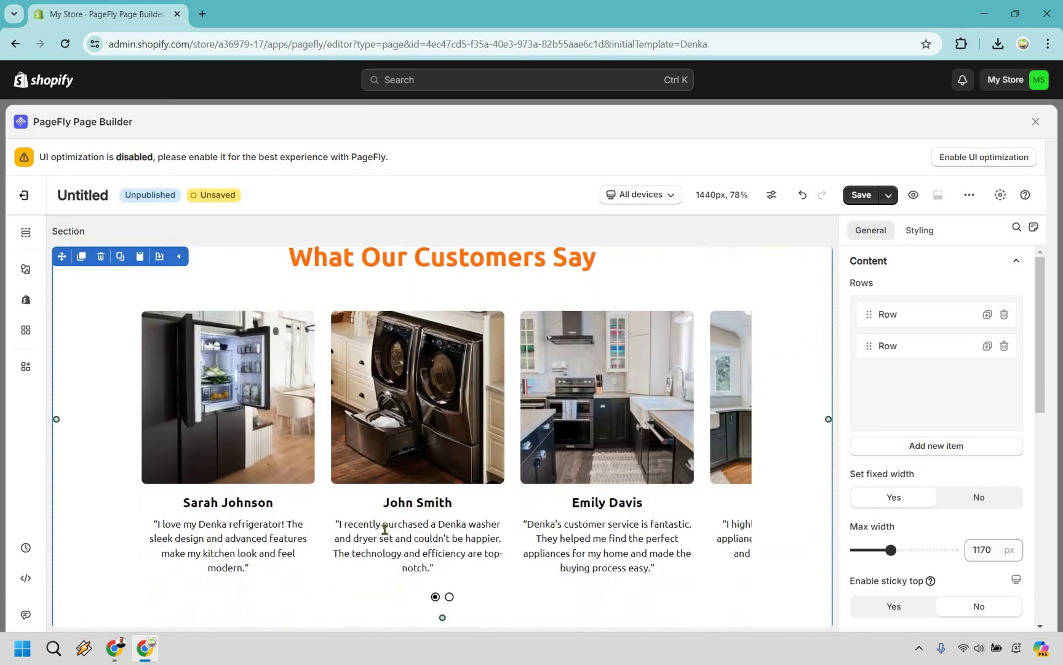
click(431, 539)
click(431, 540)
scroll(815, 352, up, 1)
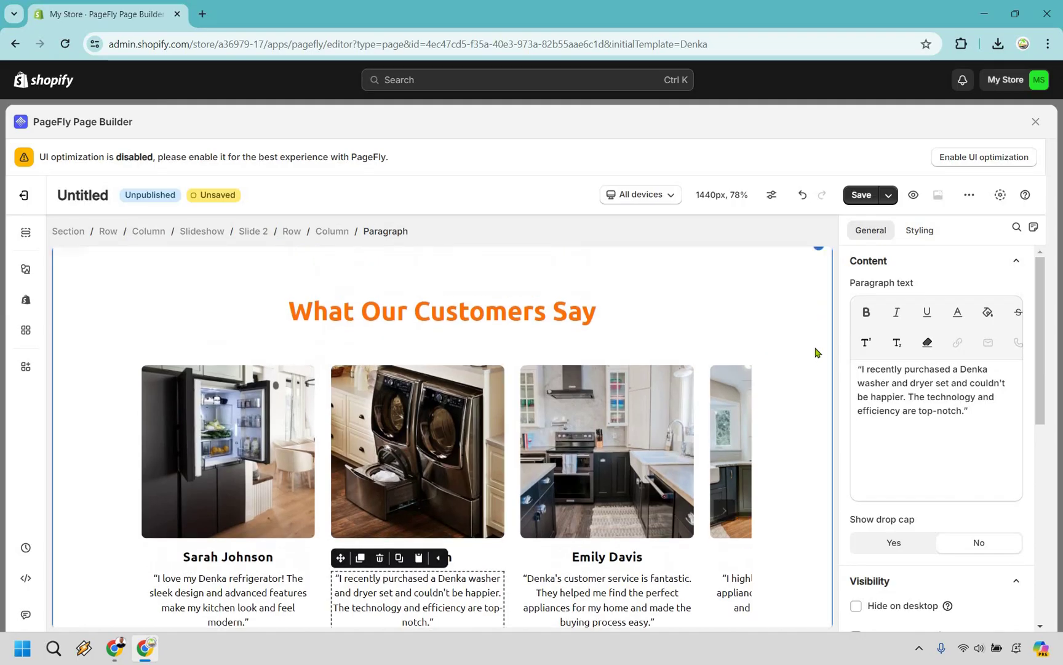
scroll(247, 332, up, 1)
click(100, 309)
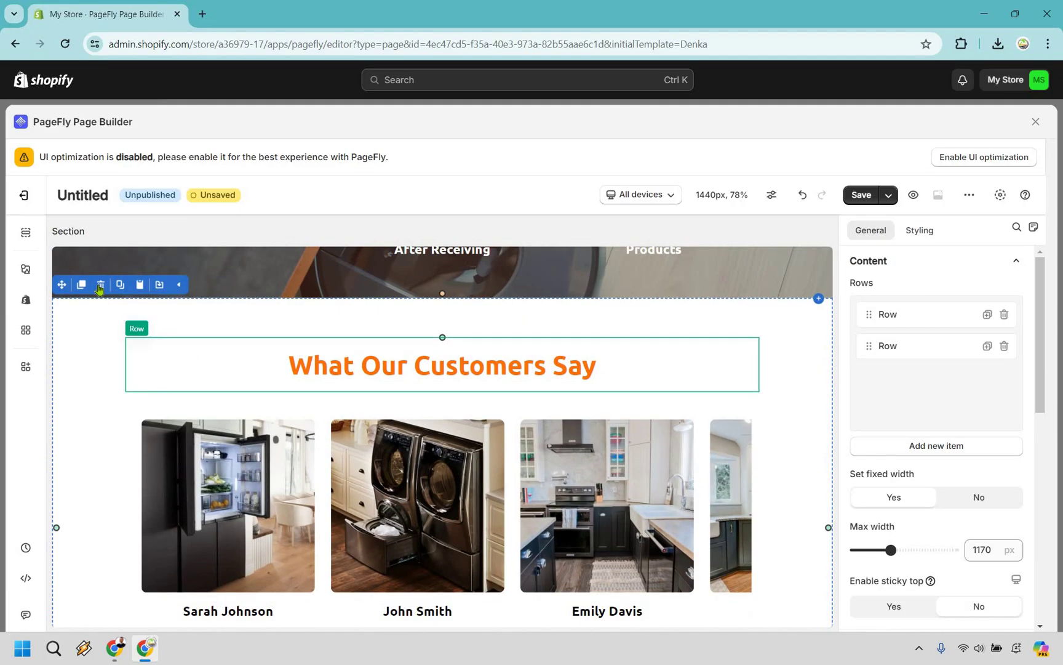
click(100, 284)
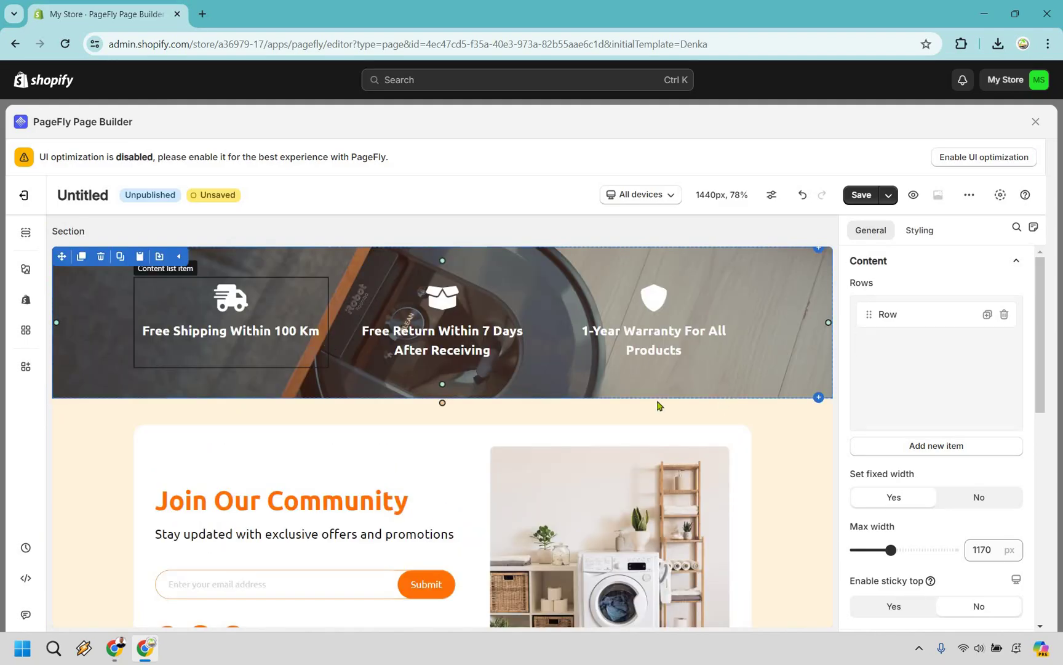
Delete the "Join Our Community" newsletter section with the washing machine image.
scroll(722, 407, down, 2)
click(617, 395)
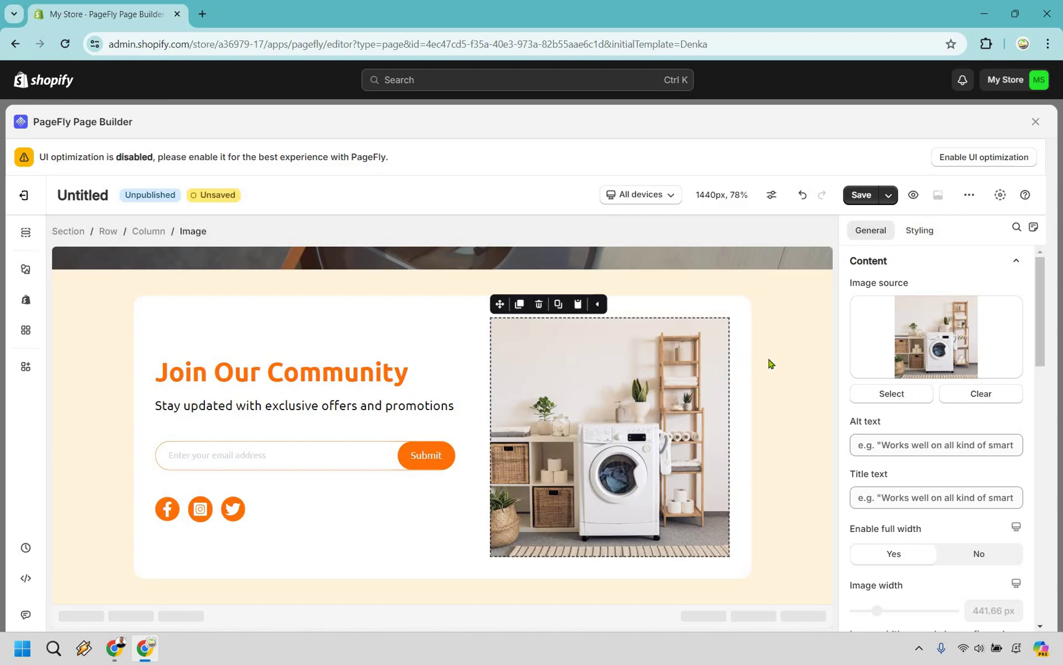
scroll(797, 376, up, 1)
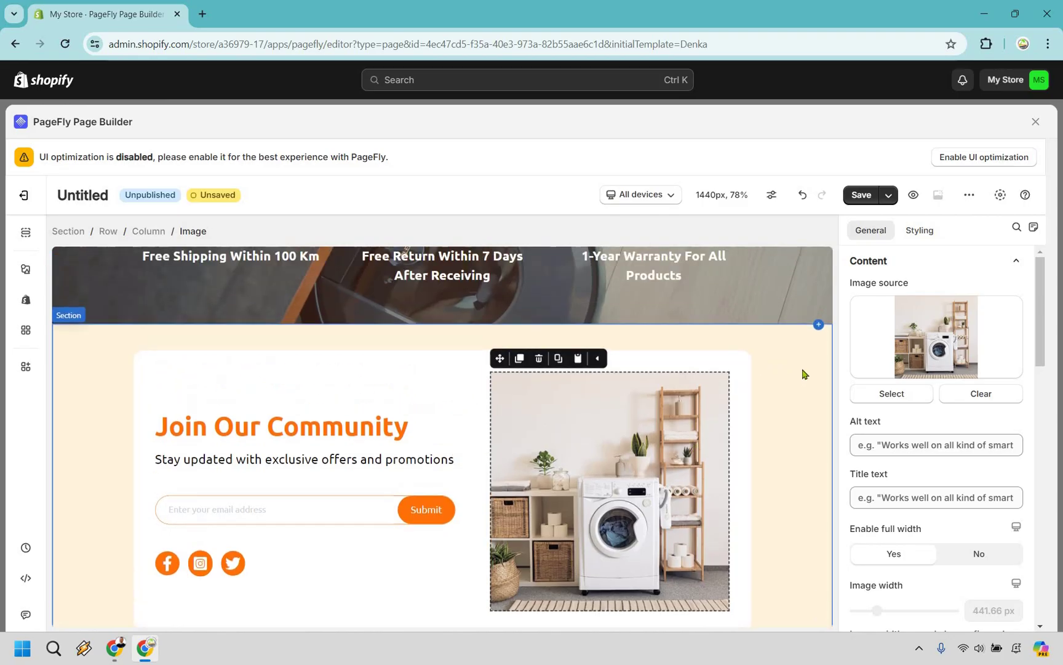
click(160, 342)
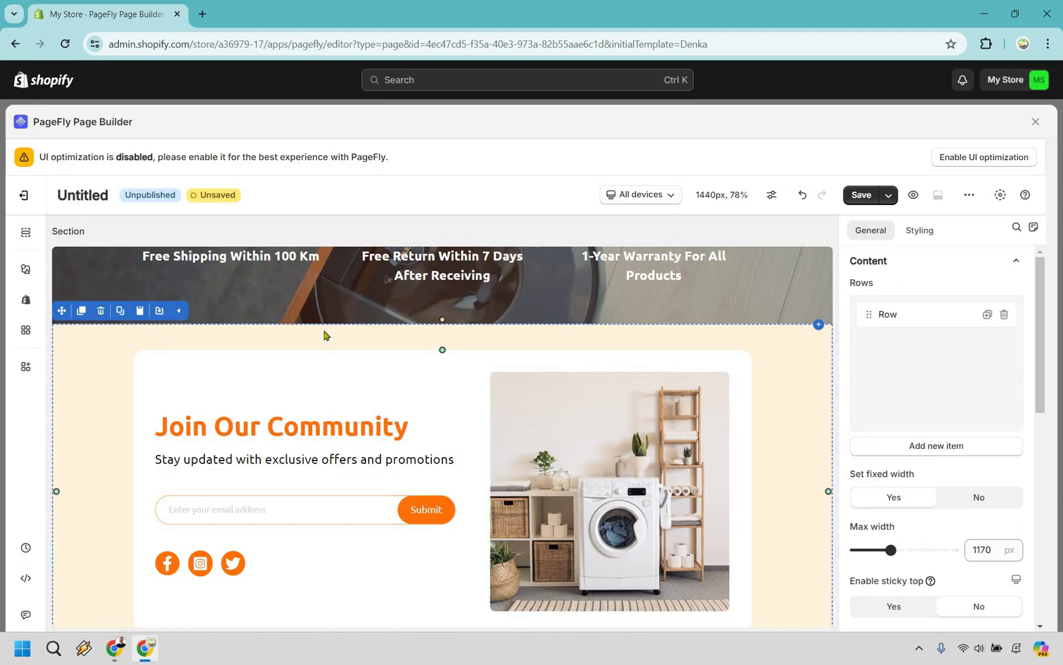
key(Delete)
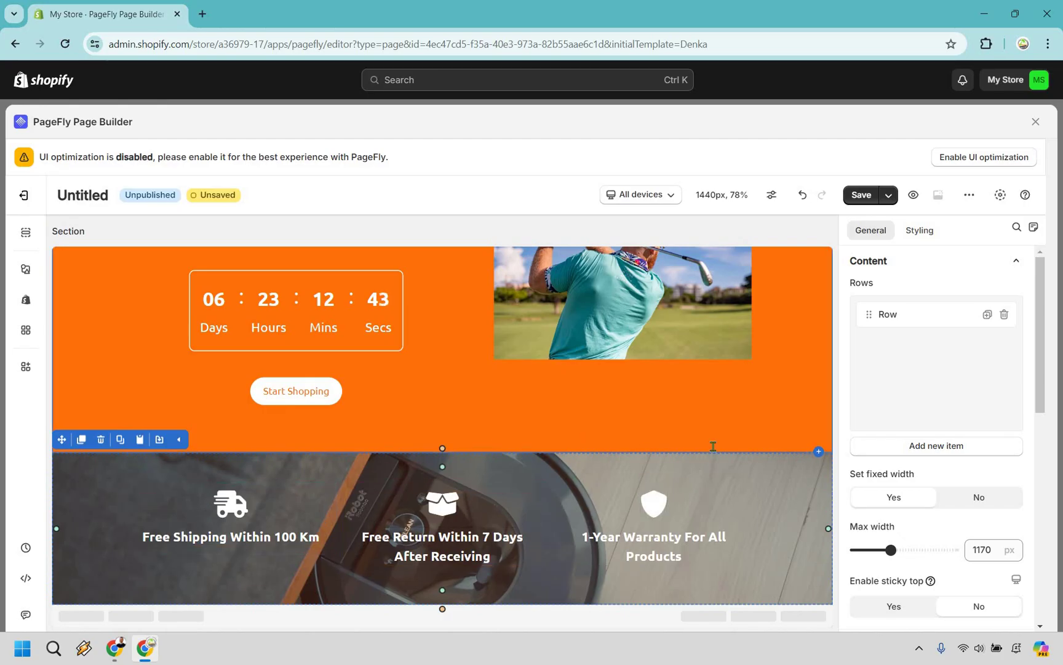
Save the page with the title "Golf" and publish it at the URL /pages/golf.
scroll(713, 446, up, 15)
scroll(750, 414, down, 3)
scroll(769, 379, up, 3)
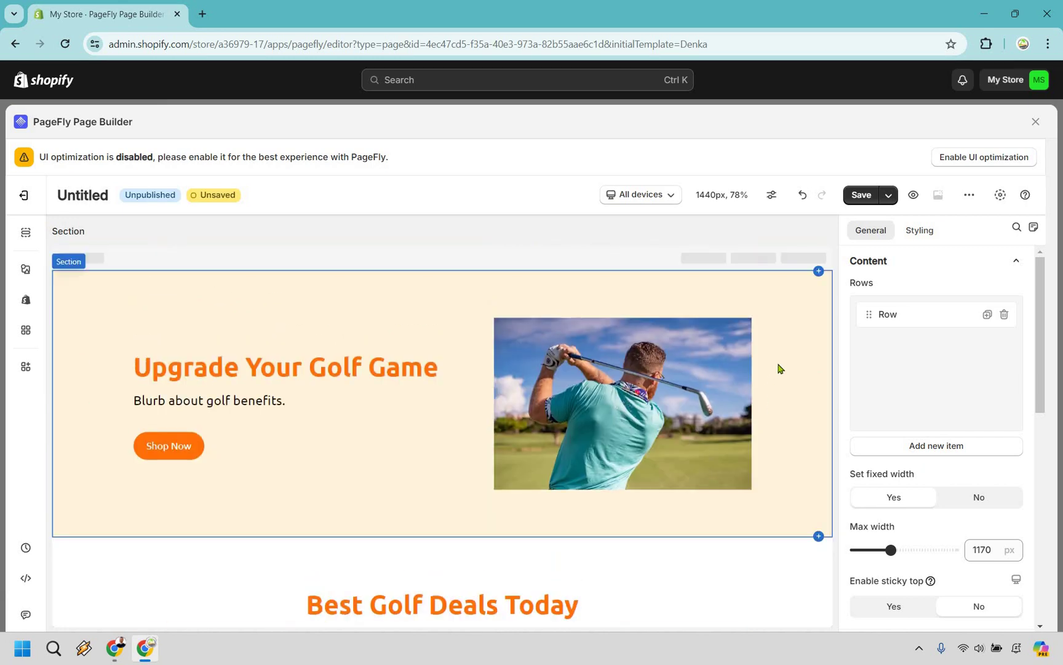
scroll(781, 368, down, 5)
scroll(784, 294, up, 5)
click(860, 195)
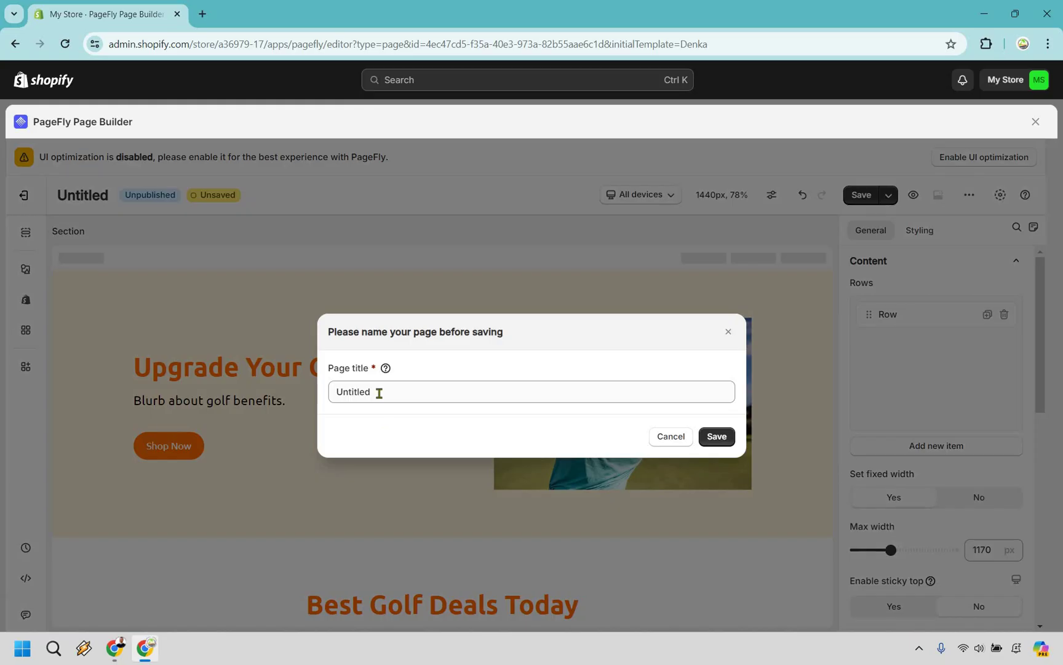
double_click(383, 389)
text(Gold)
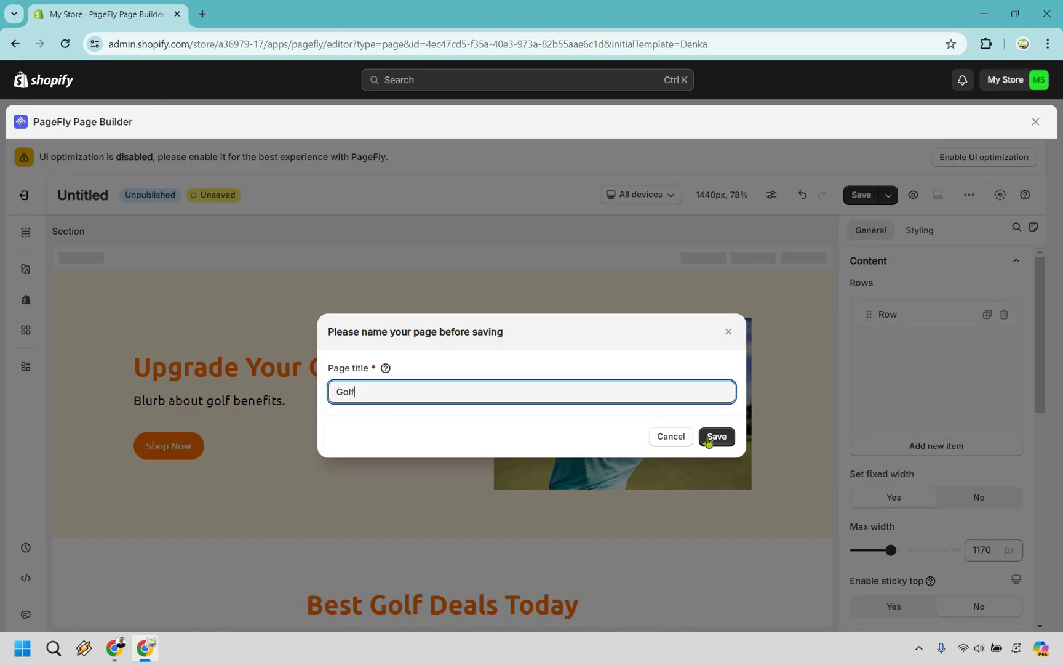
click(717, 437)
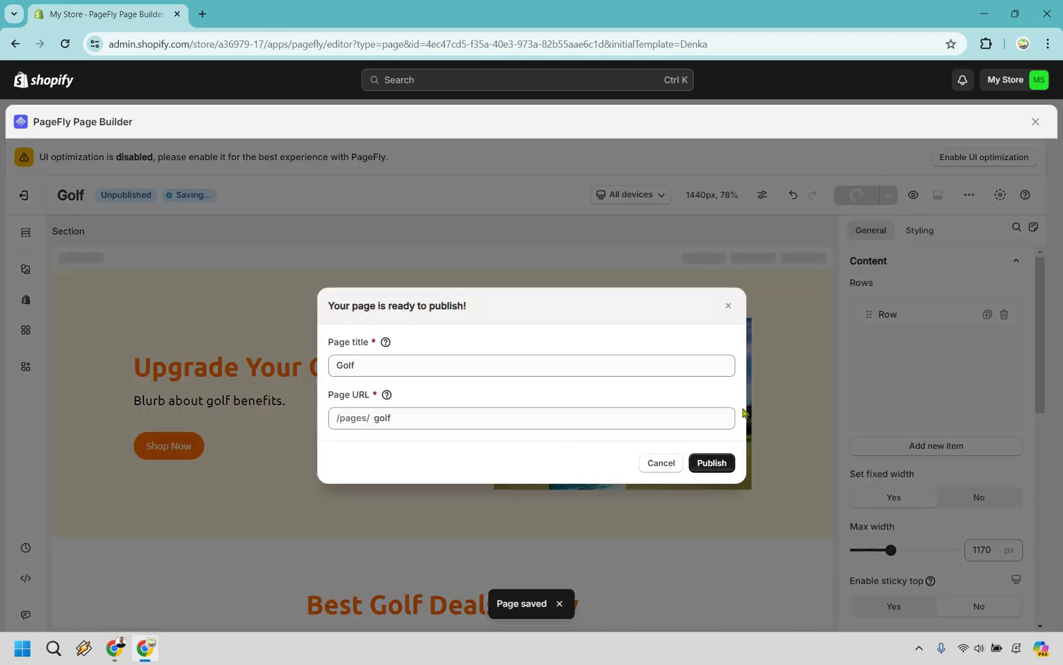
key(Return)
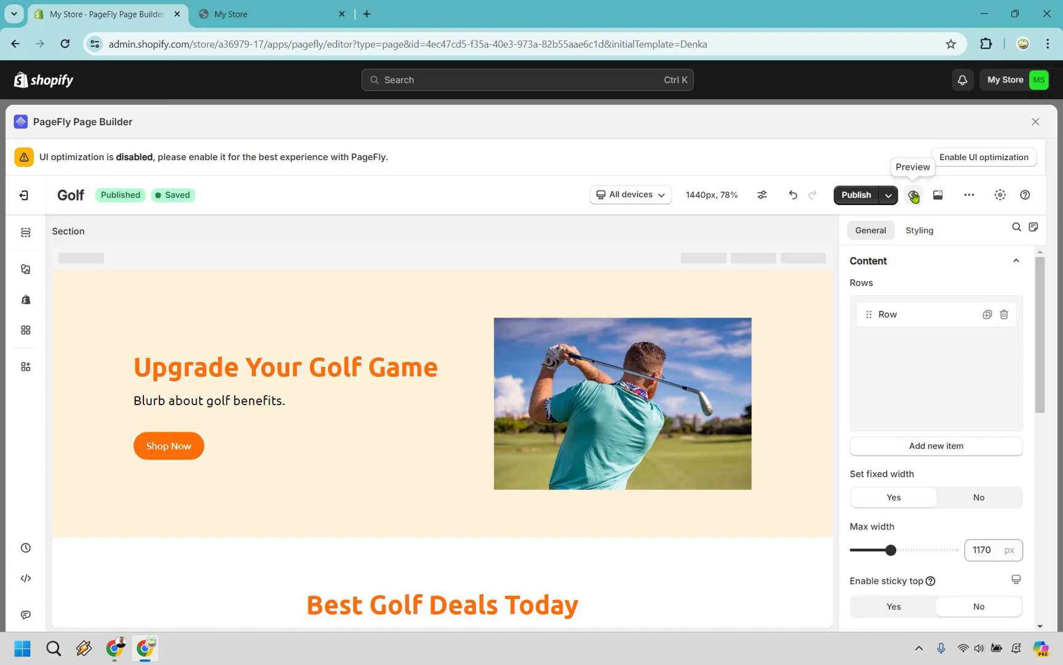
Examine the live page preview from the hero section to the product list, and follow the Shirts "Discover Now" link to check its product page.
click(265, 13)
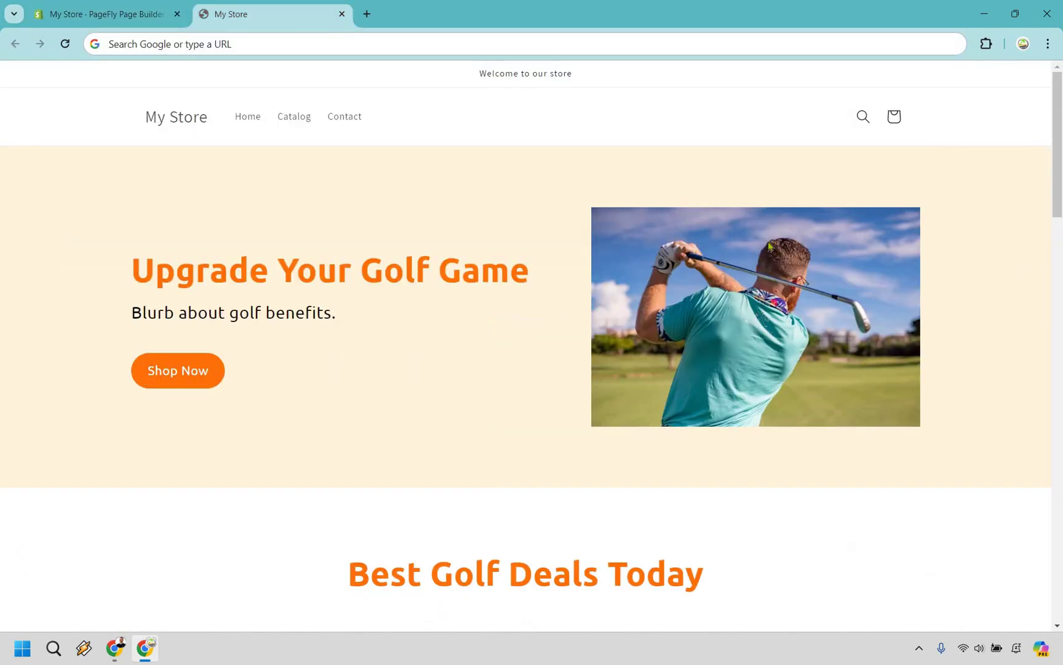
drag(187, 309, 477, 223)
click(477, 225)
scroll(256, 218, down, 2)
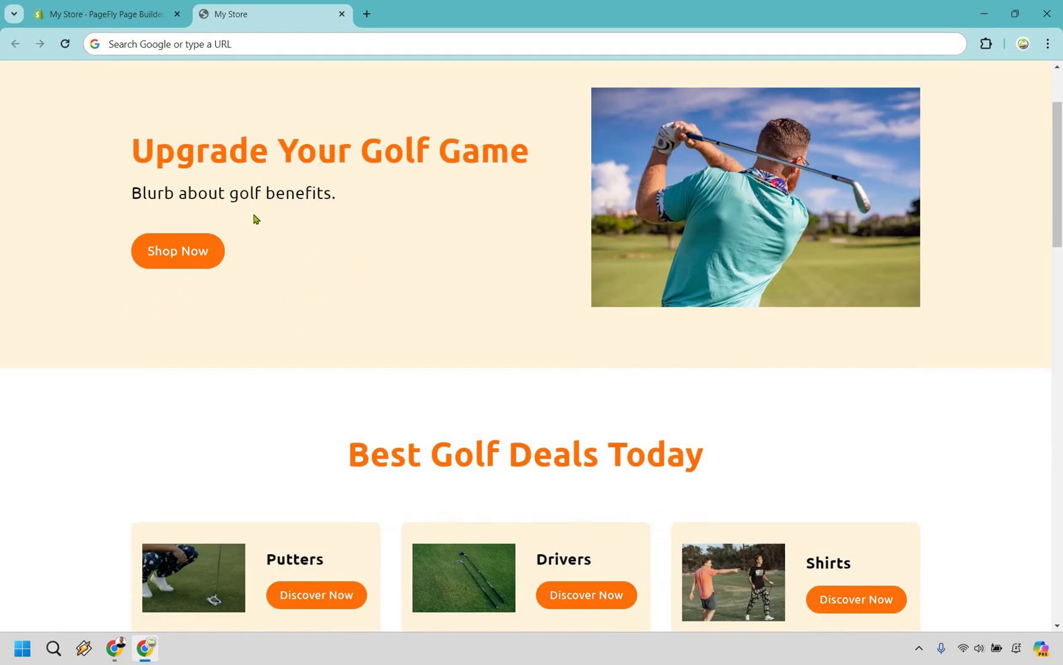
scroll(447, 272, up, 2)
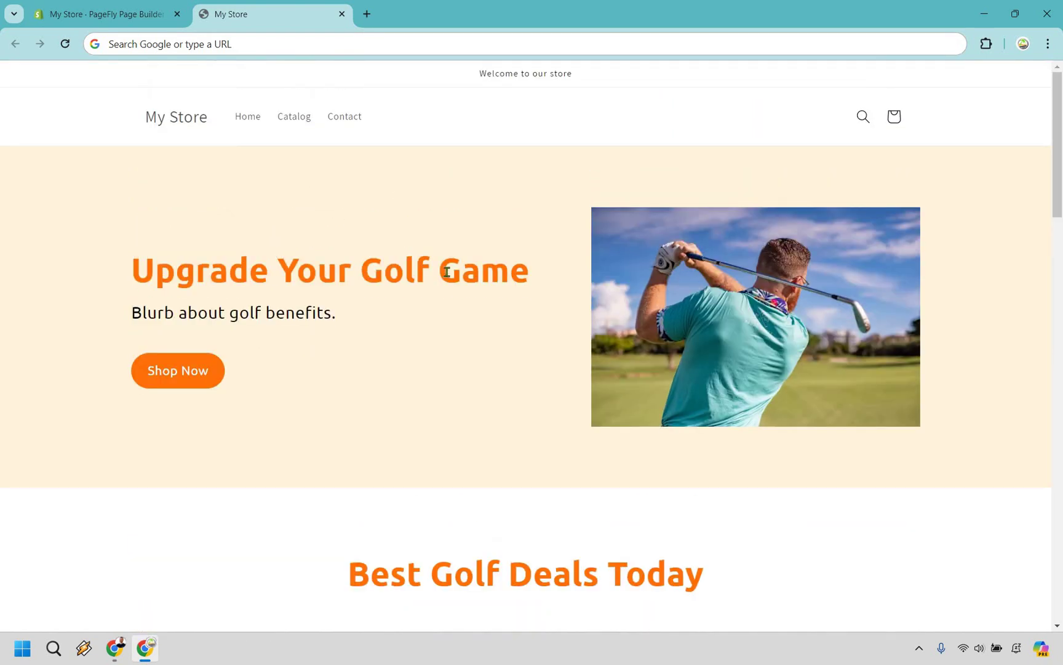
scroll(475, 216, down, 5)
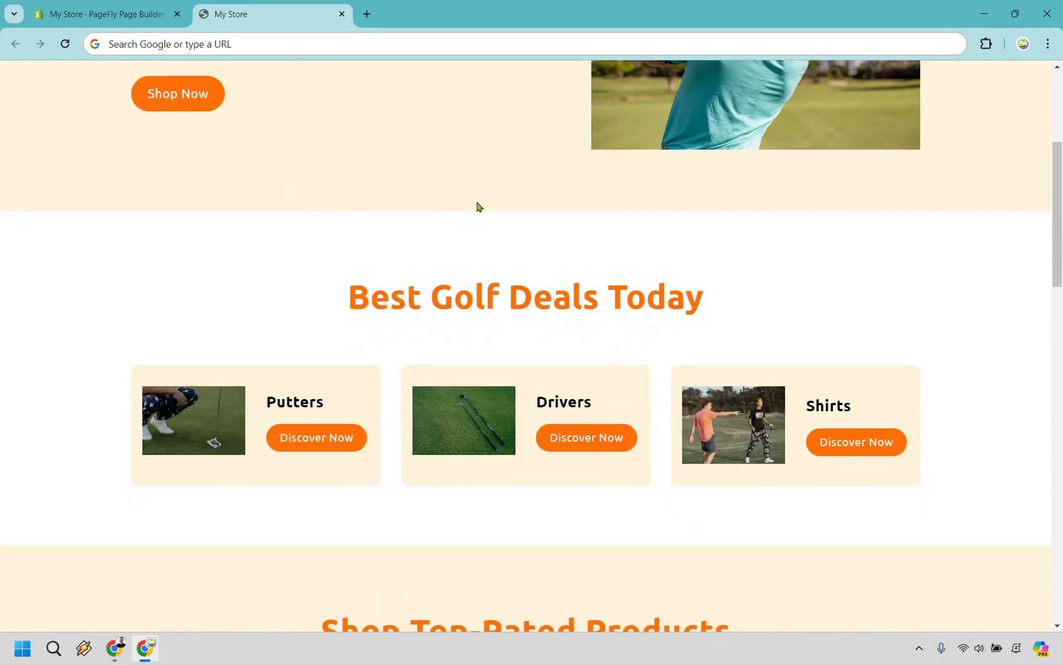
scroll(985, 283, down, 2)
scroll(1032, 321, down, 5)
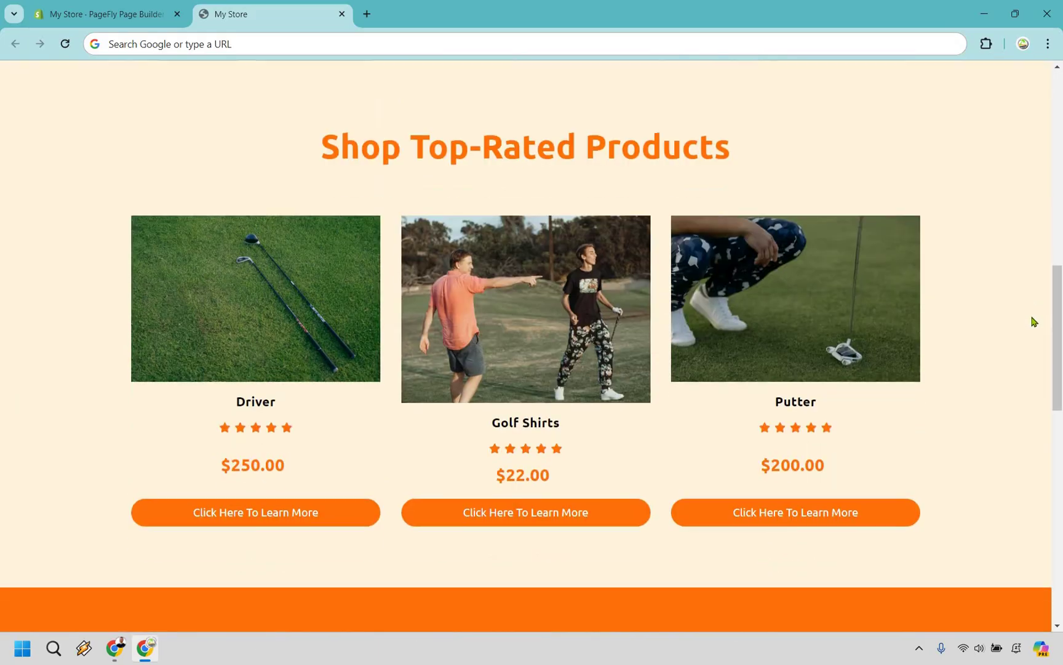
scroll(928, 413, up, 6)
scroll(1023, 402, up, 2)
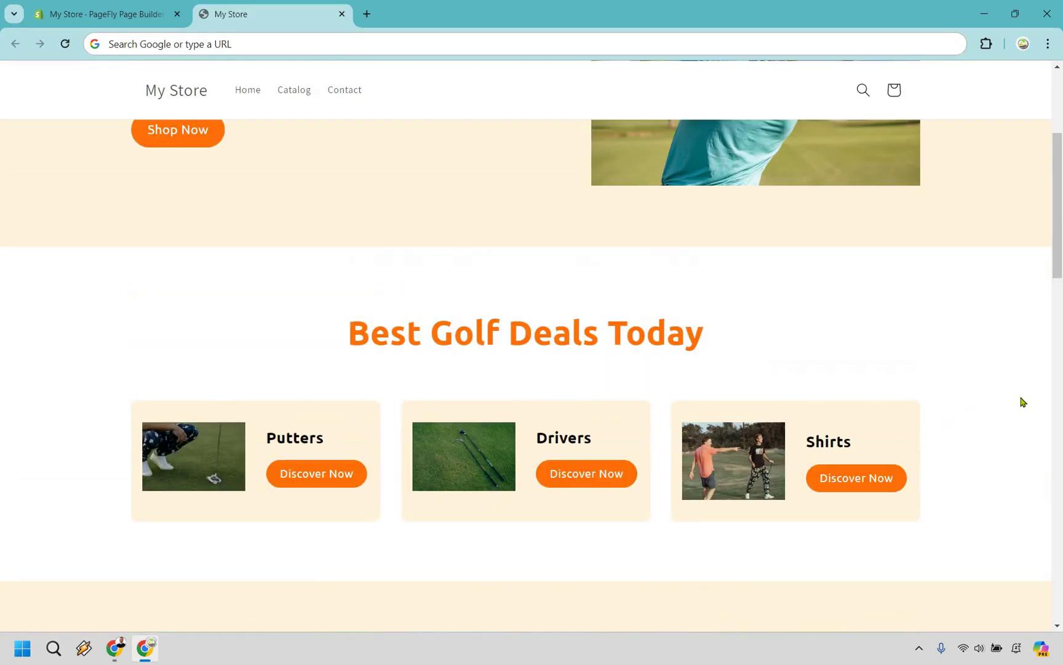
click(867, 515)
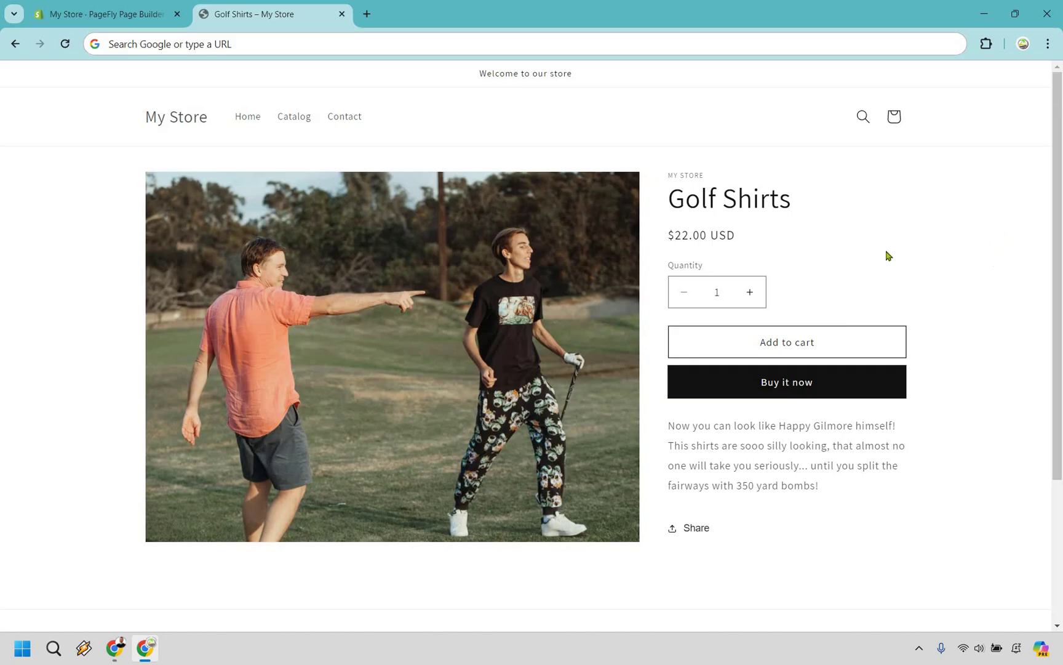
Return to the PageFly editor and try preset background colors on the hero section, including orange, brown, greens, blue, white, black and turquoise.
key(ctrl+Tab)
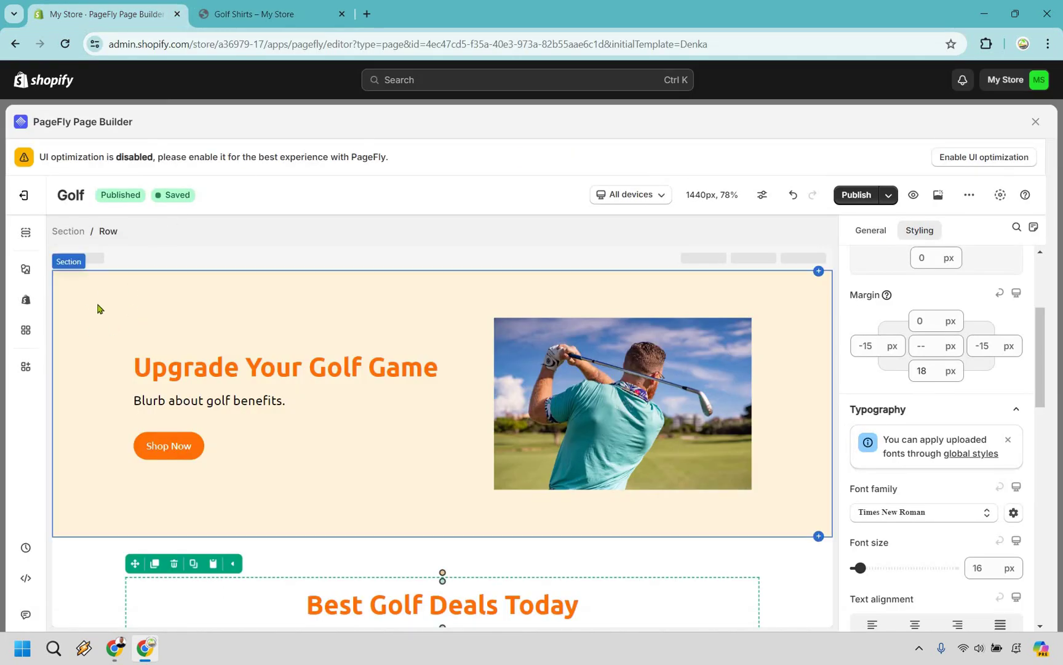
click(162, 314)
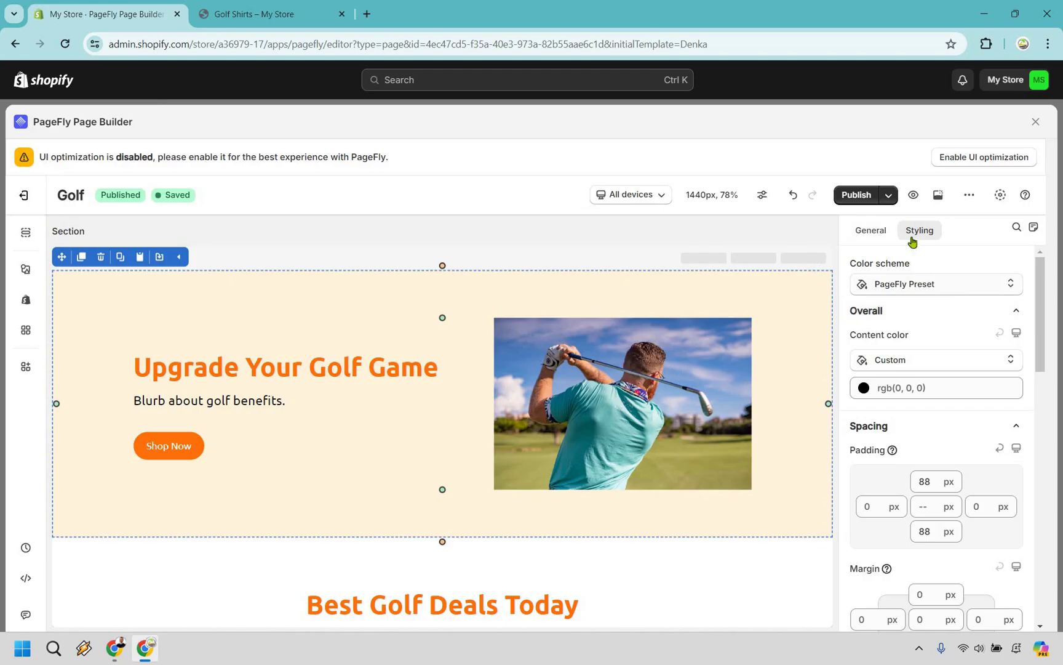
scroll(957, 287, down, 6)
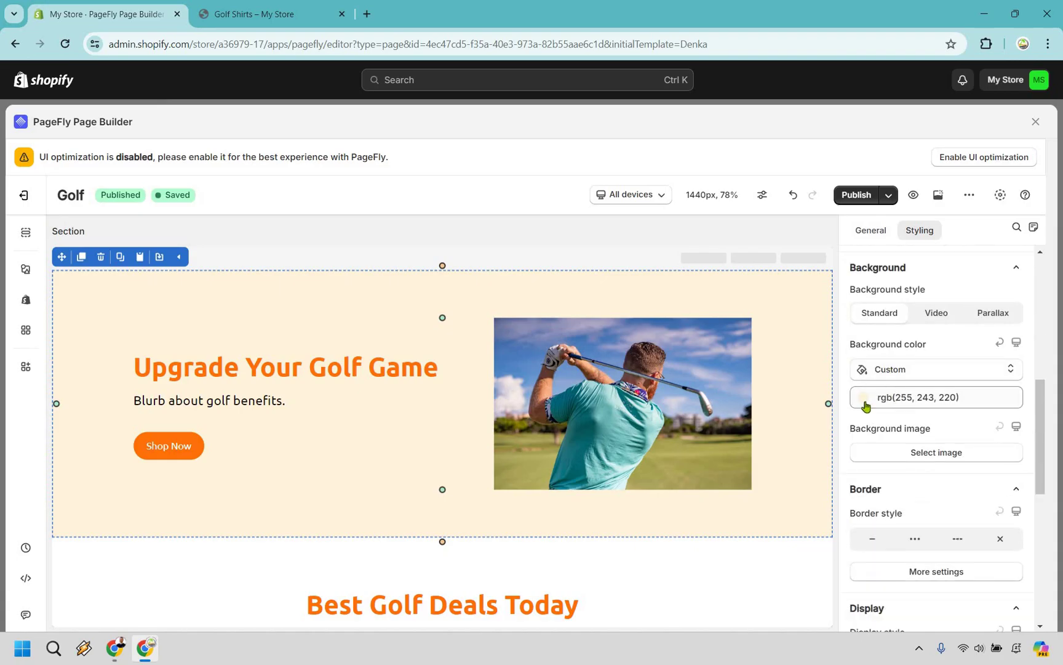
click(925, 390)
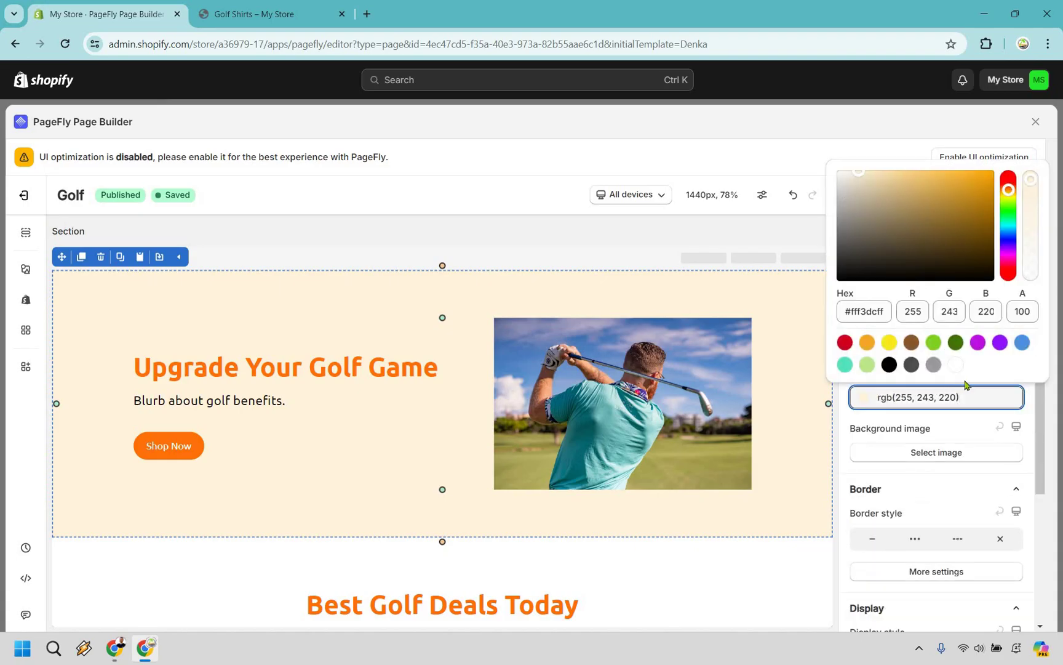
click(868, 344)
click(889, 344)
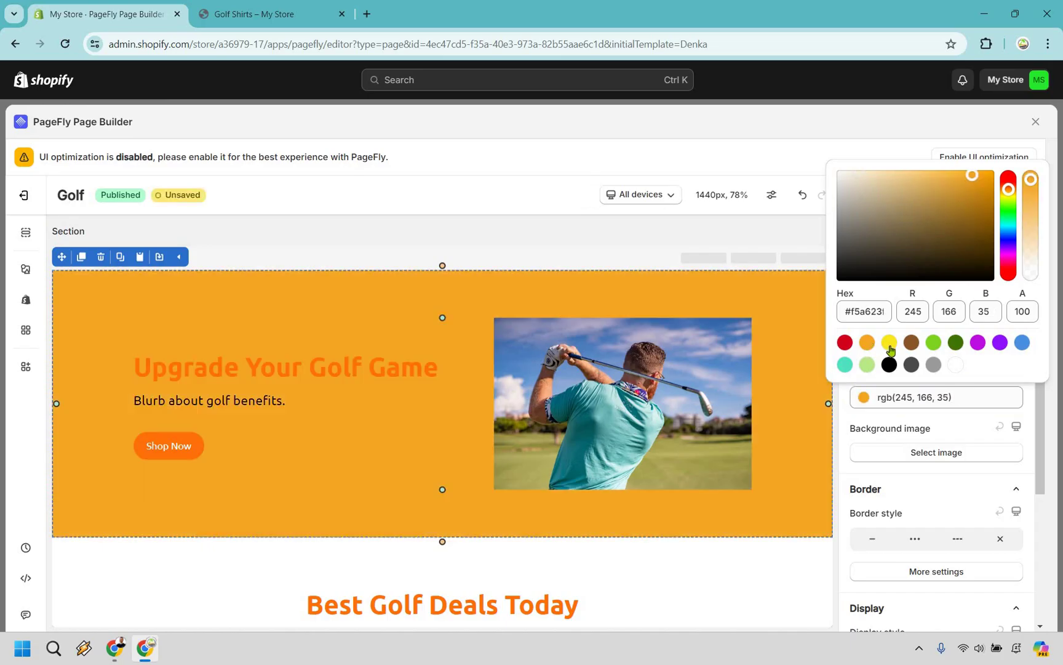
click(912, 343)
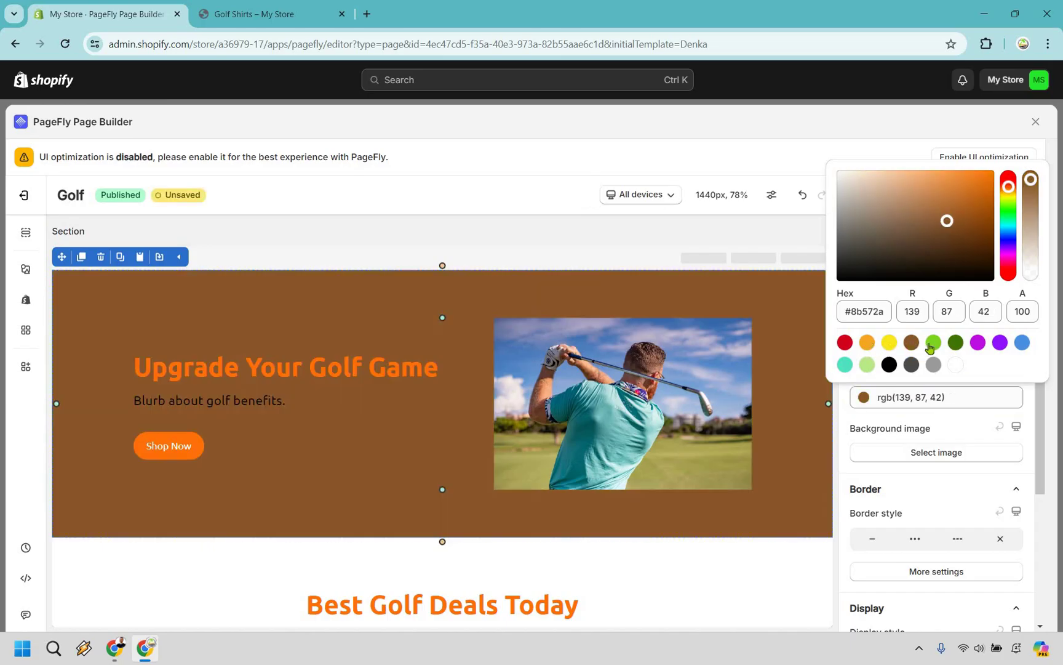
click(959, 347)
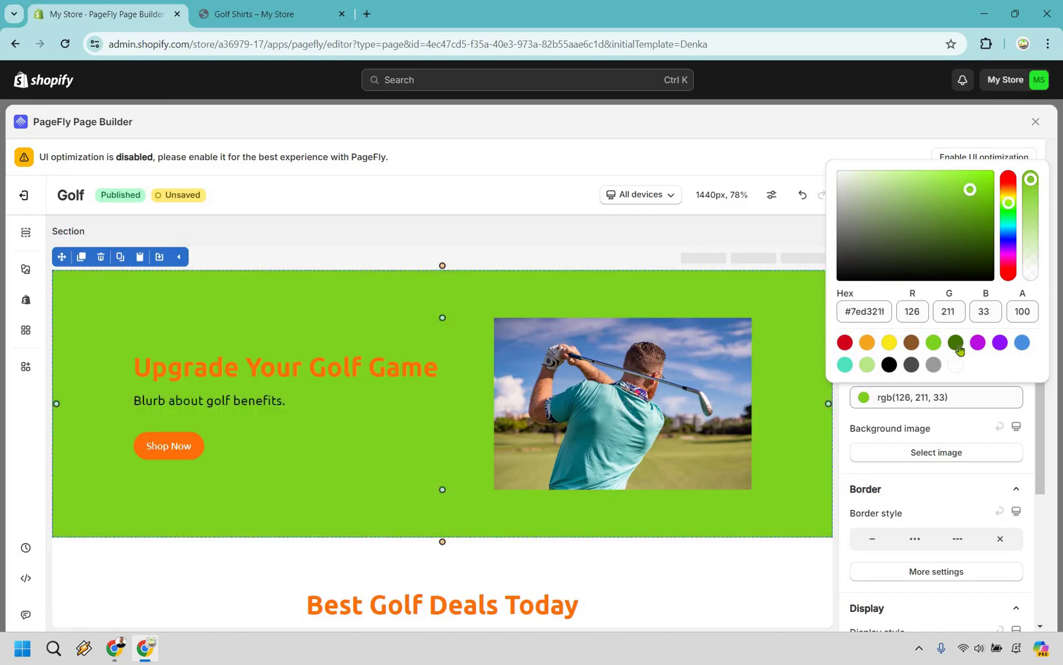
click(958, 348)
click(978, 345)
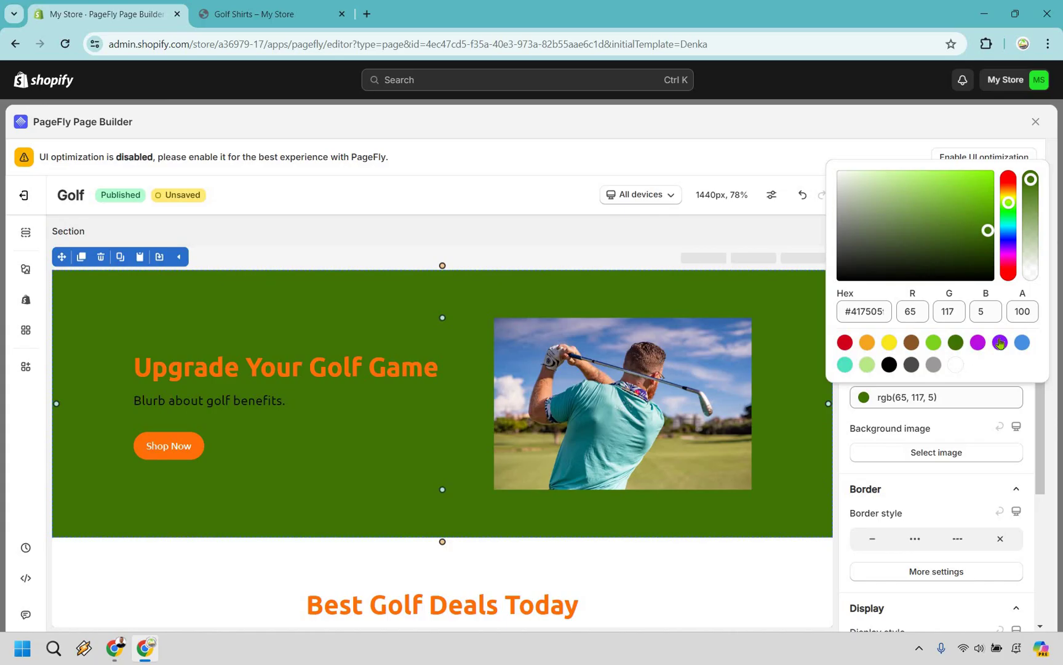
click(1022, 343)
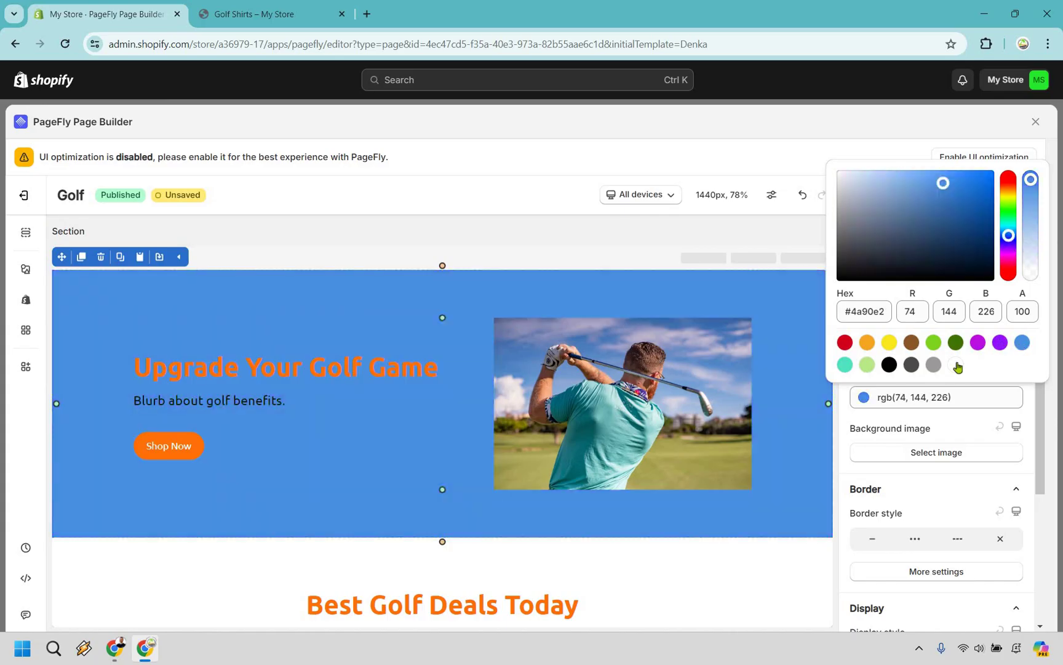
click(956, 365)
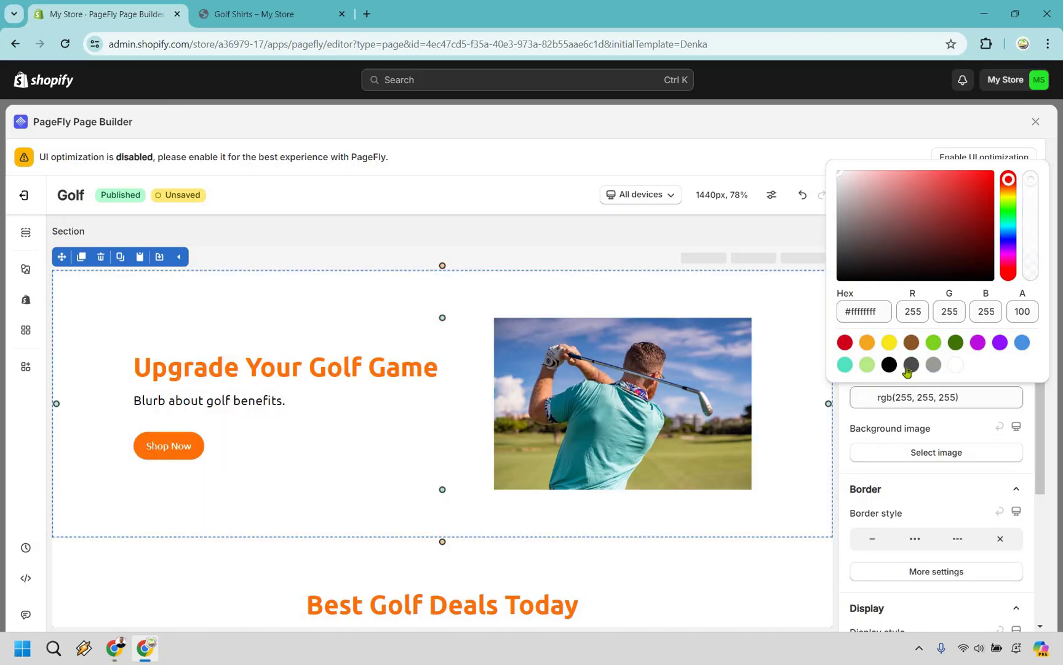
click(911, 368)
click(890, 365)
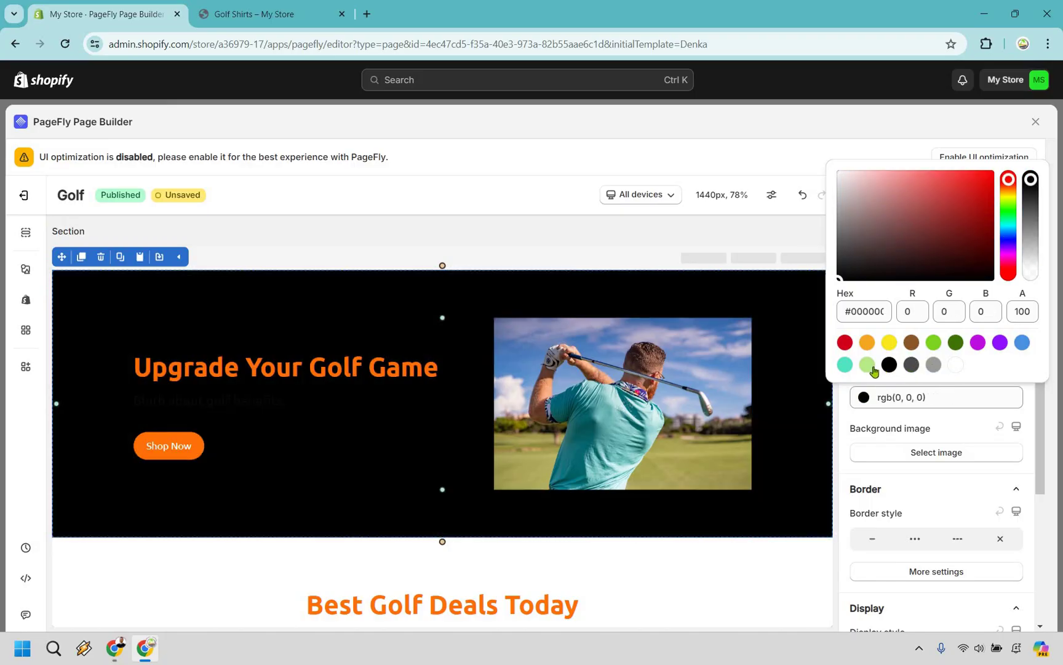
click(868, 367)
click(845, 364)
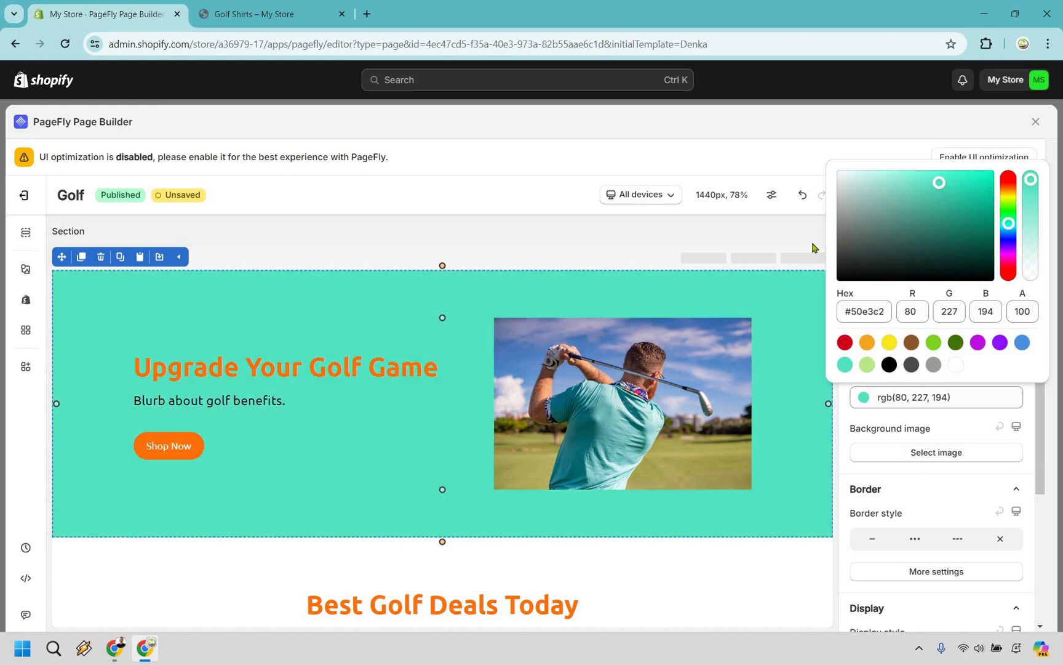
Undo all the trial background color changes on the "Upgrade Your Golf Game" hero section.
click(803, 202)
click(803, 195)
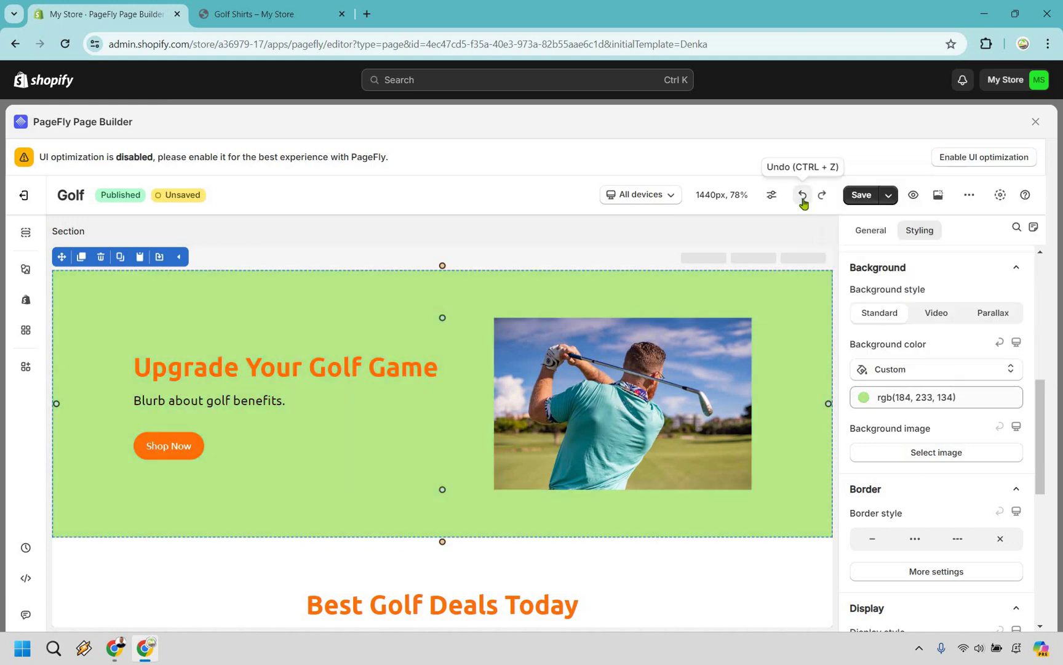
click(803, 195)
click(803, 196)
click(803, 196)
click(804, 196)
click(802, 197)
click(802, 197)
click(803, 197)
click(802, 197)
click(803, 197)
click(803, 196)
click(803, 195)
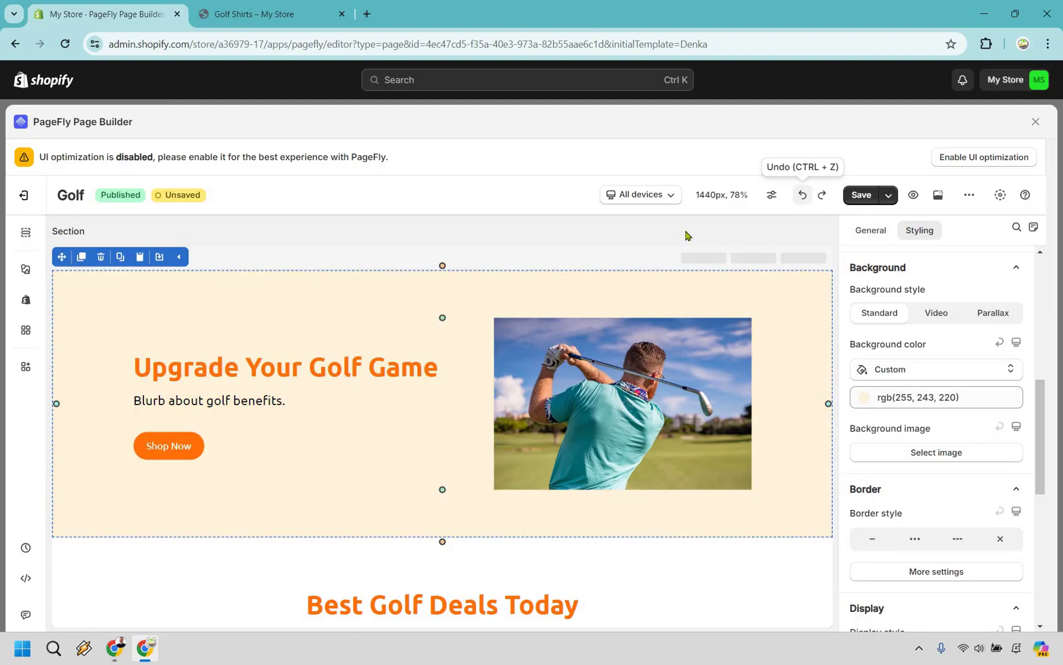